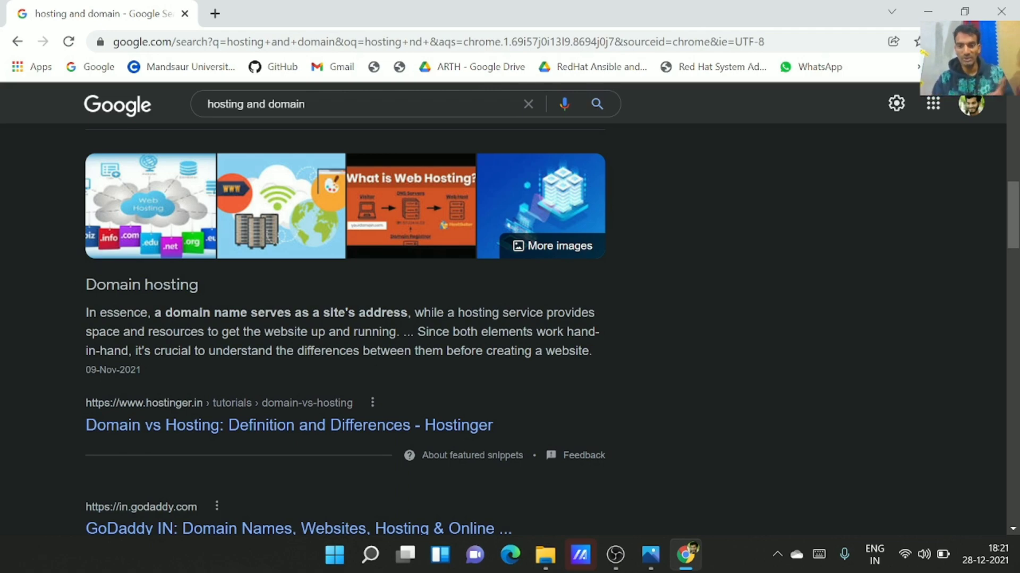
# Scroll to the top and clear the 'hosting and domain' query from the Google search box
pyautogui.scroll(10, 704, 345)
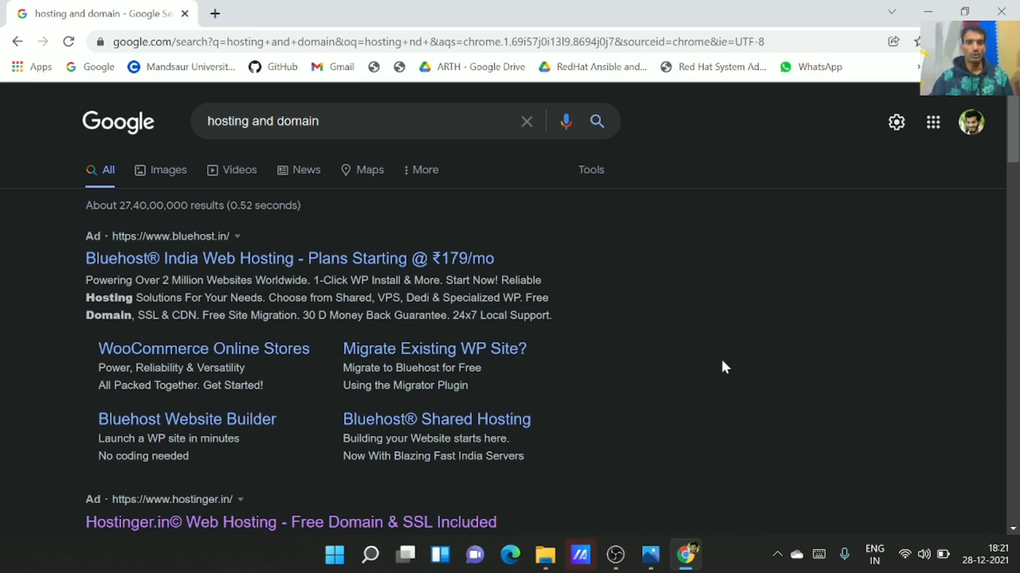
pyautogui.click(528, 123)
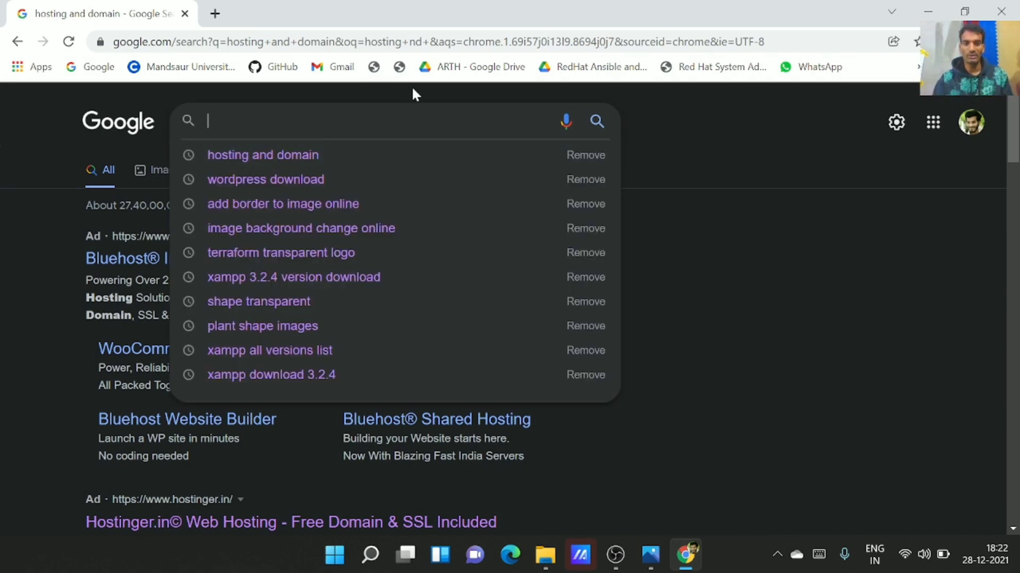
# Search Google for 'xampp download' and open the Apache Friends XAMPP download page
pyautogui.write('xam')
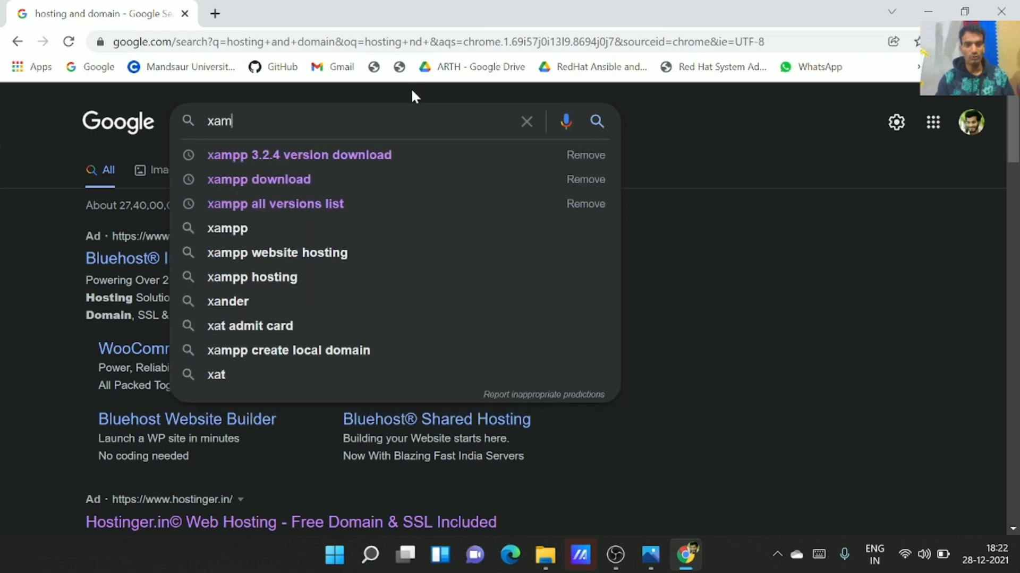
pyautogui.press('Down')
pyautogui.press('Down')
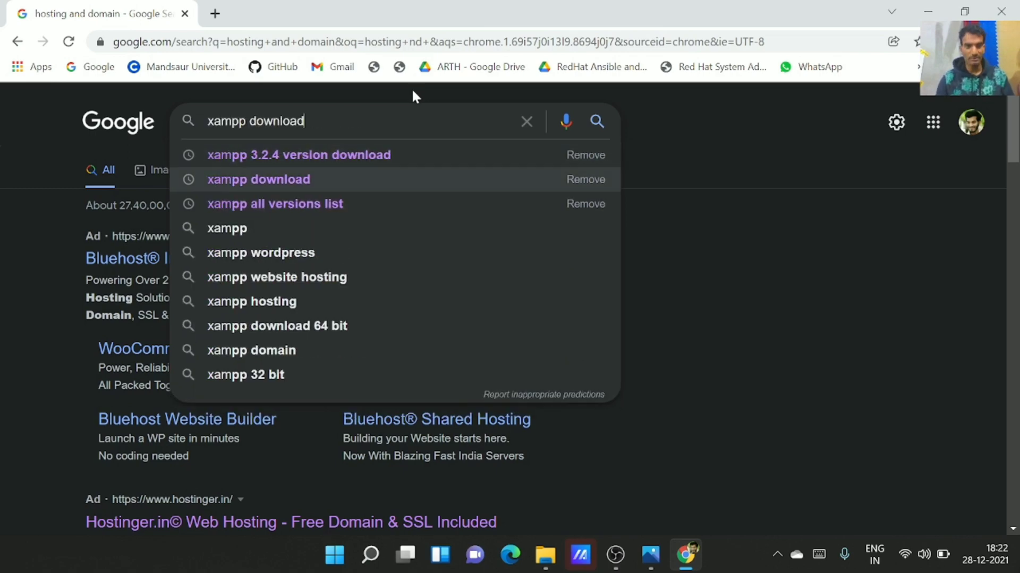
pyautogui.press('Return')
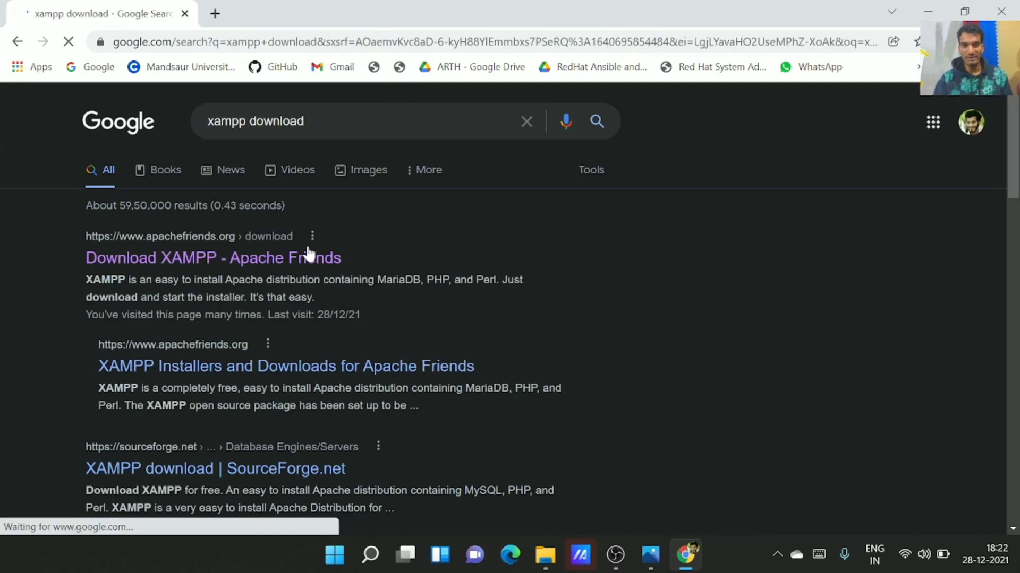
pyautogui.click(305, 259)
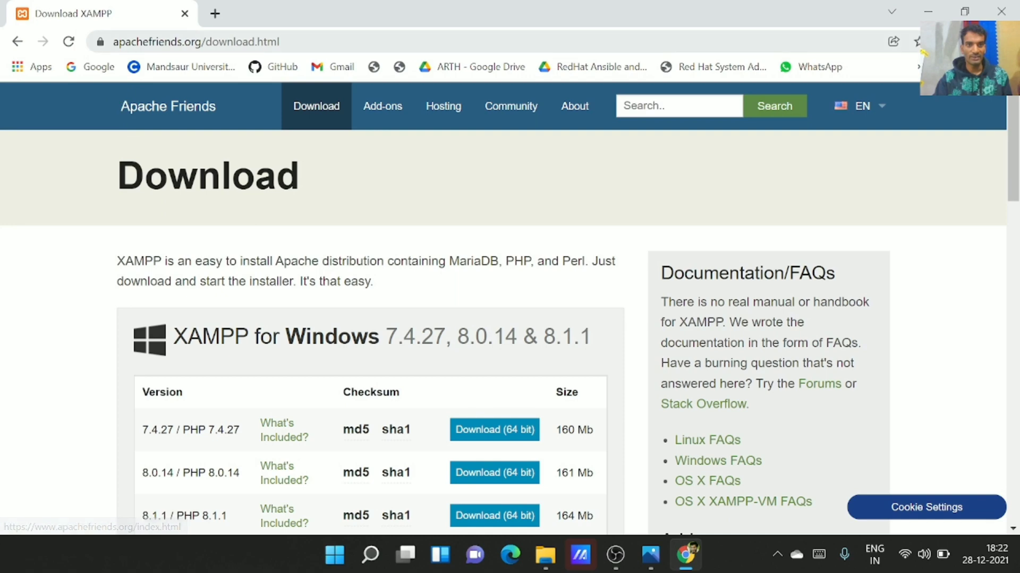
pyautogui.scroll(-5, 374, 310)
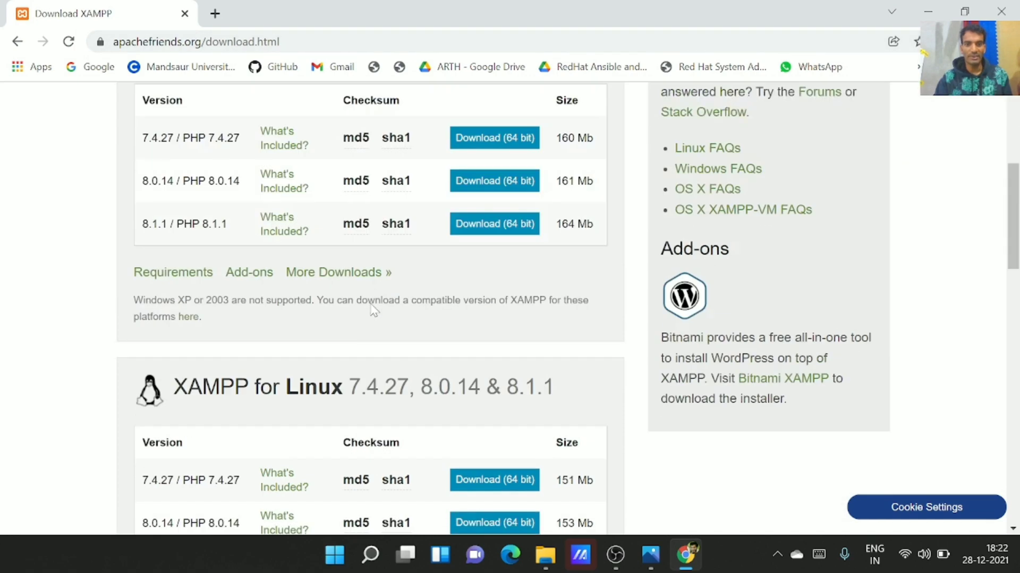
pyautogui.scroll(5, 366, 303)
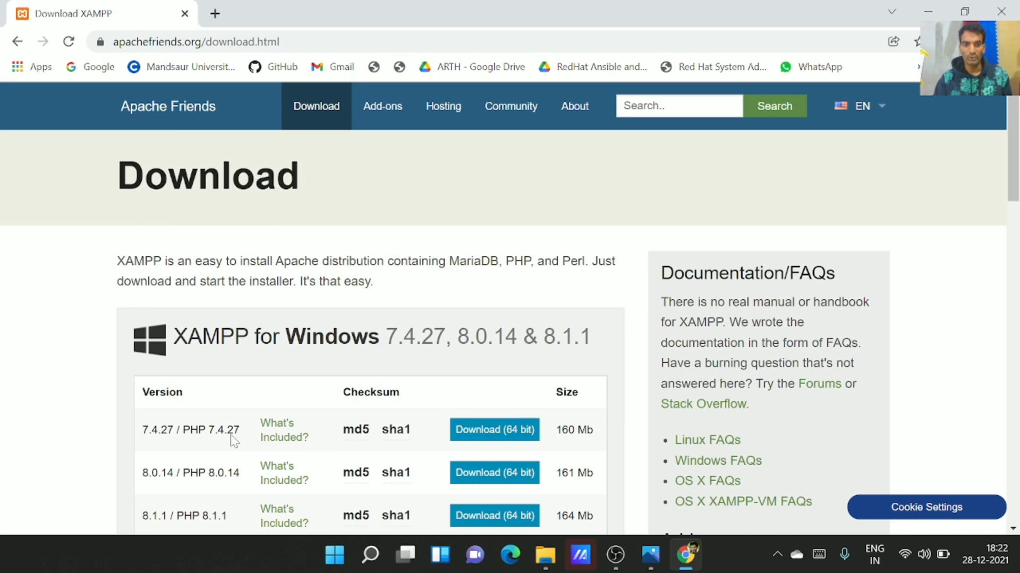
# Start the XAMPP 7.4.27 64-bit download, cancel it, and swap the success tab for a new tab
pyautogui.click(467, 439)
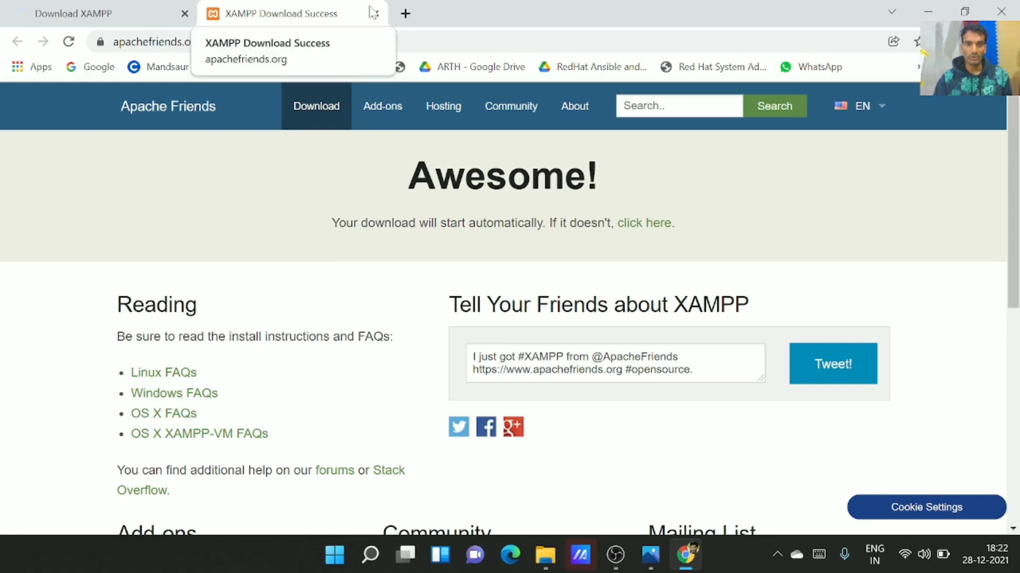
pyautogui.scroll(-7, 304, 296)
pyautogui.scroll(5, 304, 296)
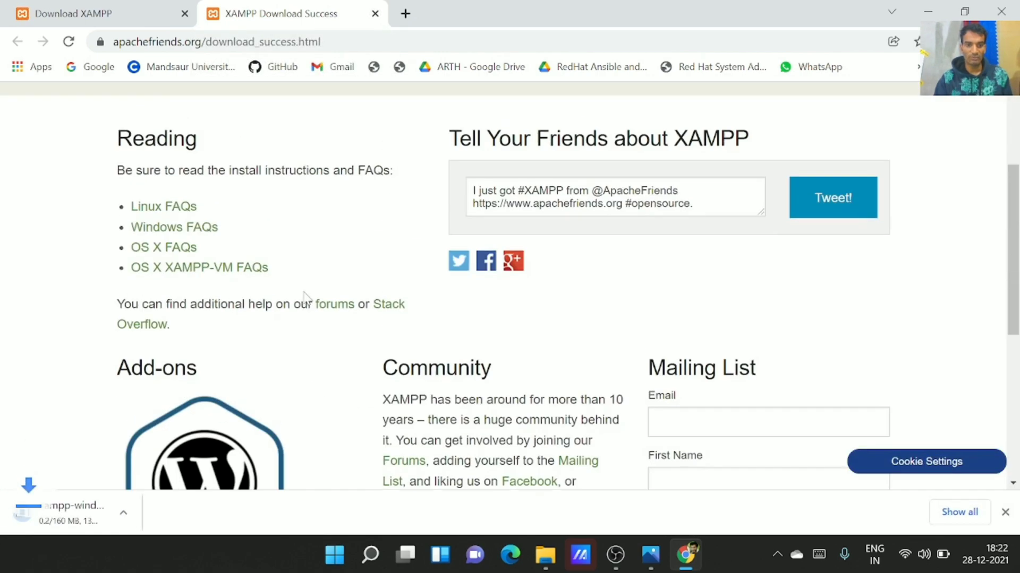
pyautogui.click(169, 512)
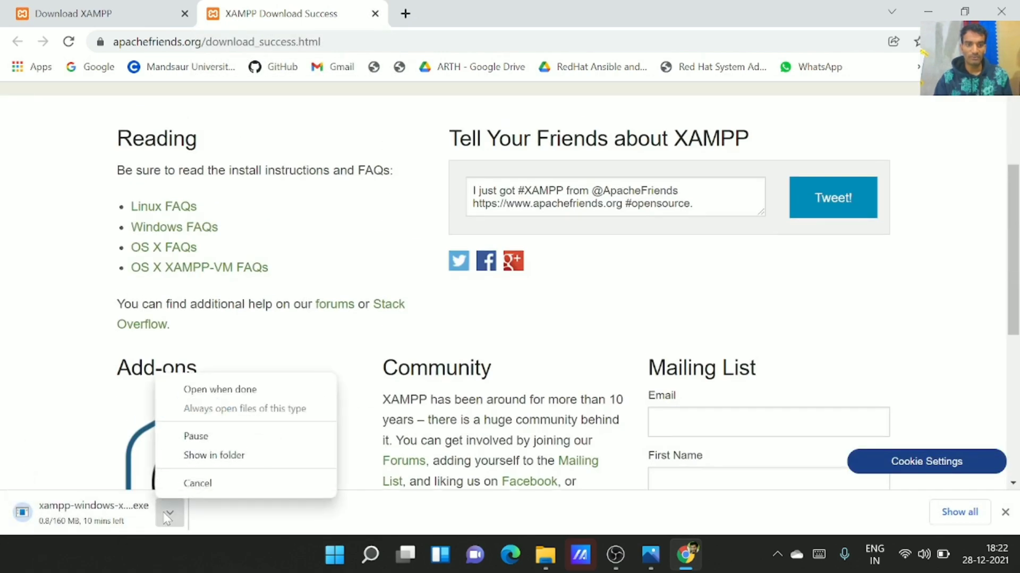
pyautogui.click(184, 482)
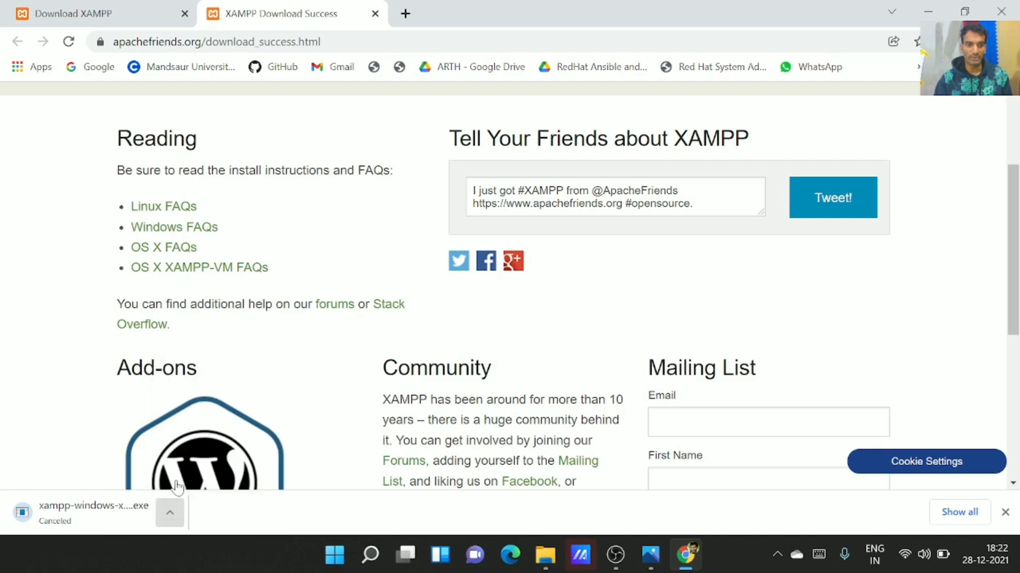
pyautogui.click(375, 13)
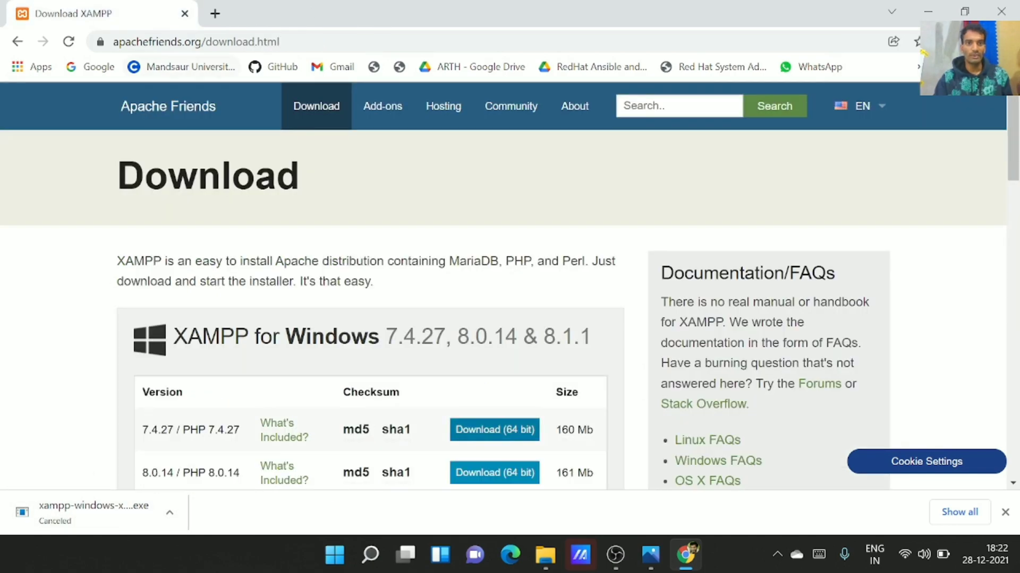
pyautogui.click(215, 14)
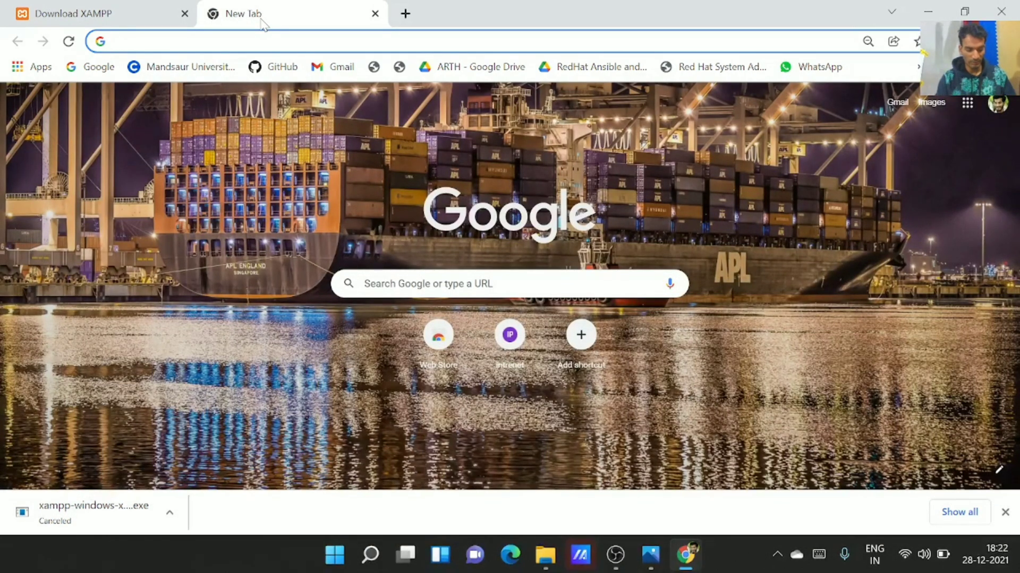
# Search 'wordpress download', open WordPress.org's download page, and scroll to the WordPress 5.8.2 download
pyautogui.write('wordpress download')
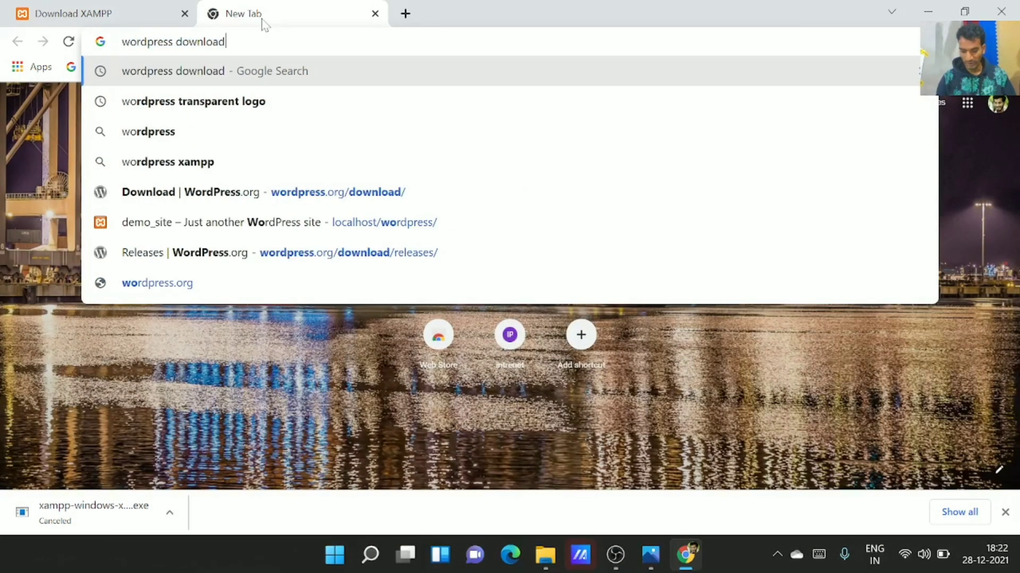
pyautogui.press('Return')
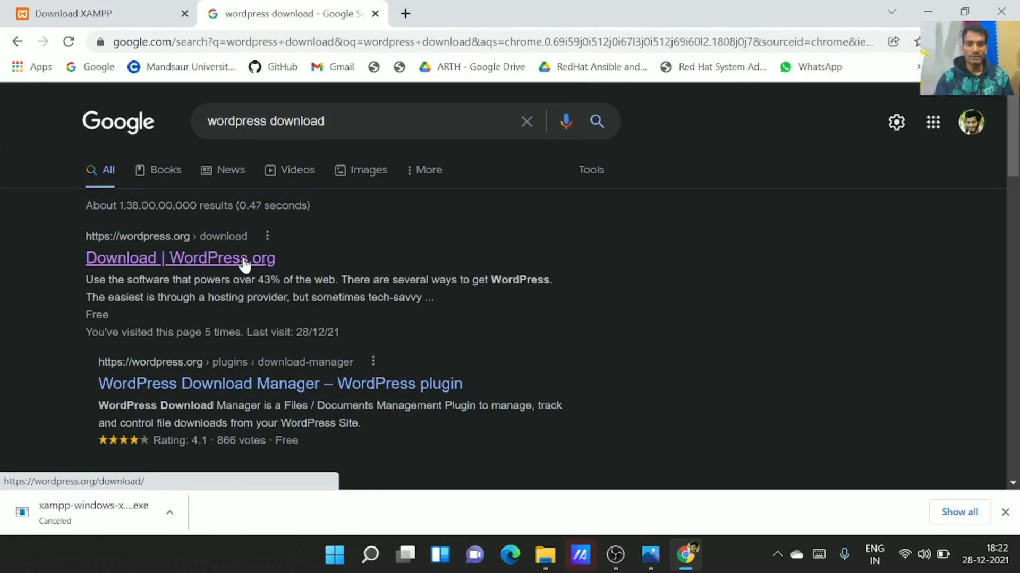
pyautogui.click(260, 261)
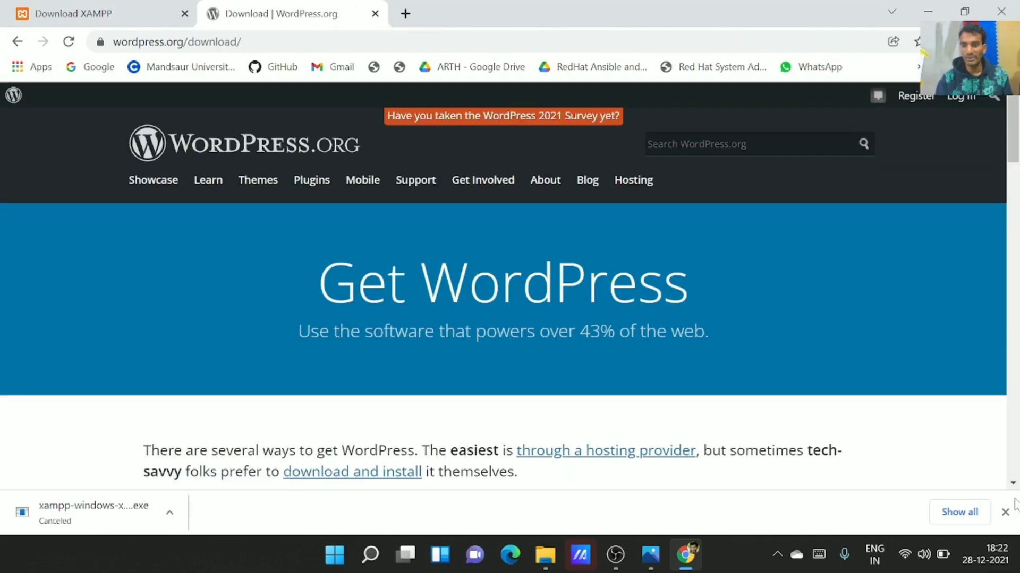
pyautogui.click(1005, 512)
pyautogui.scroll(-5, 553, 340)
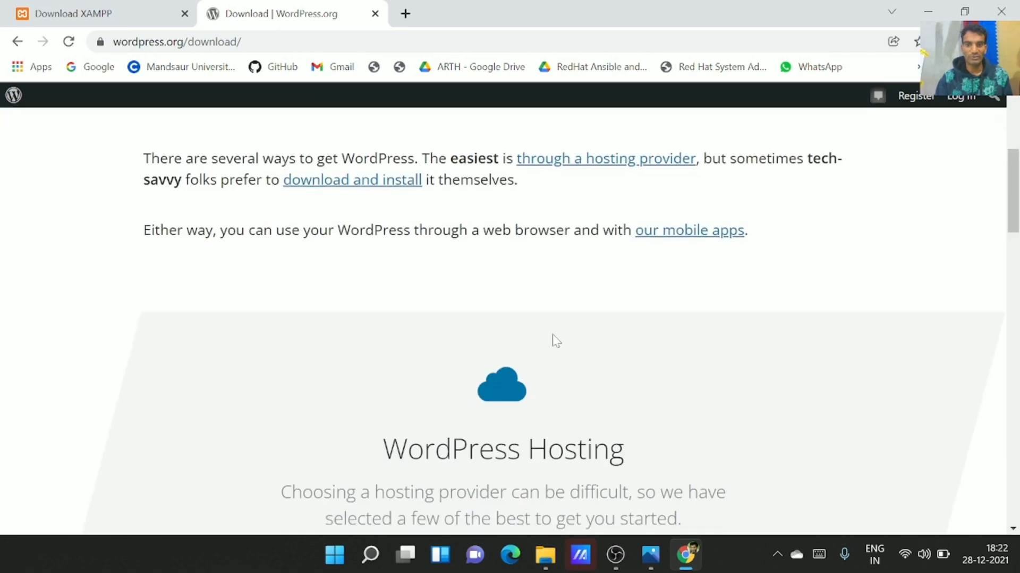
pyautogui.scroll(-5, 554, 340)
pyautogui.scroll(-5, 554, 340)
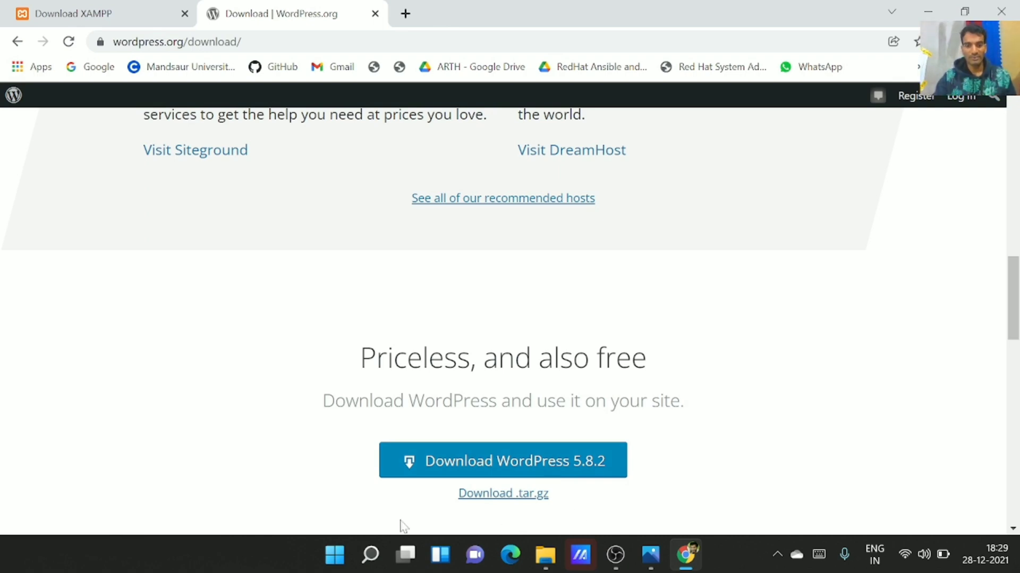
# Launch XAMPP Control Panel from Windows search using 'xa'
pyautogui.click(371, 549)
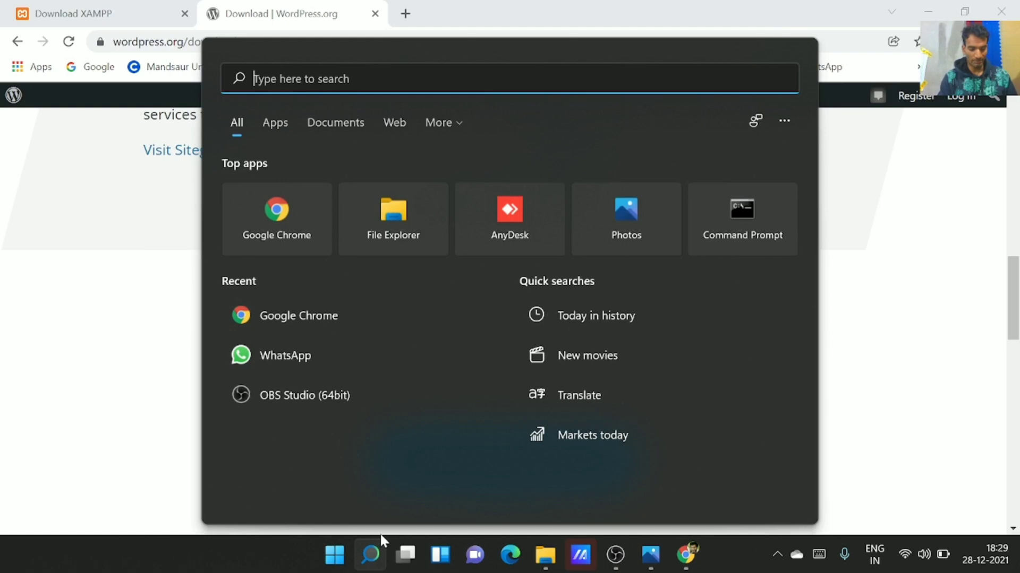
pyautogui.write('xa')
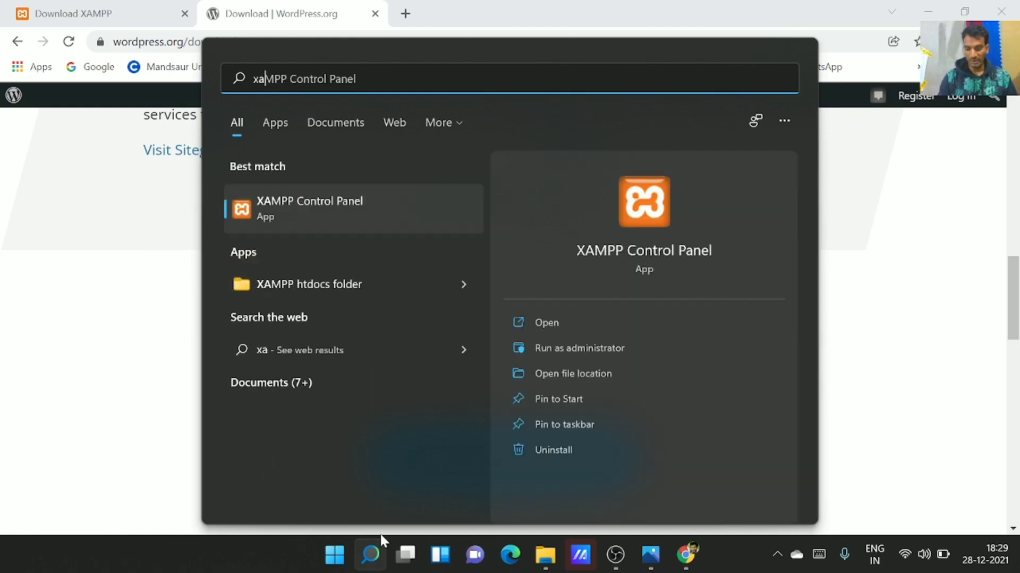
pyautogui.press('Return')
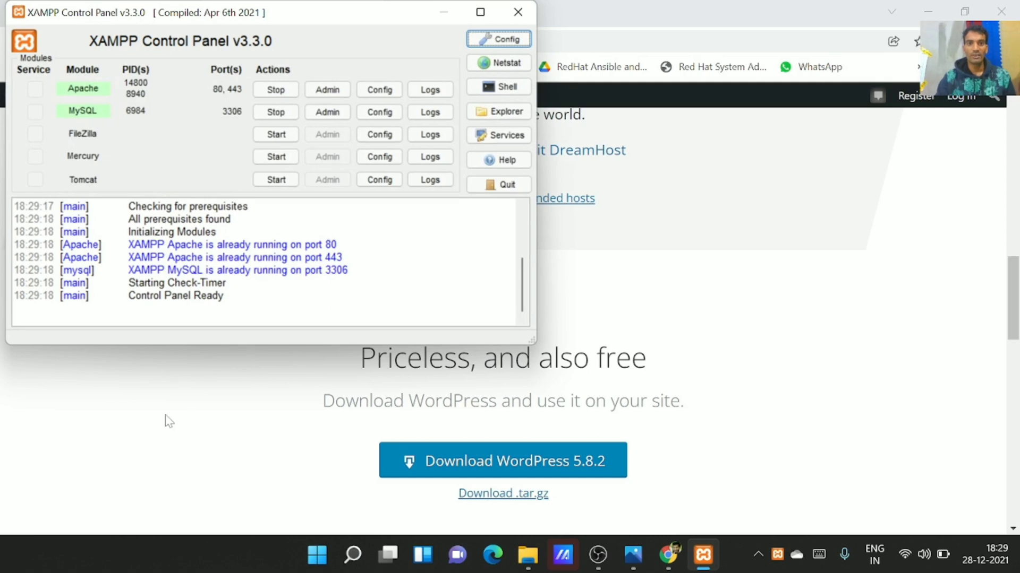
# Stop and restart Apache and MySQL, then open phpMyAdmin through MySQL's Admin button
pyautogui.click(276, 89)
pyautogui.click(276, 112)
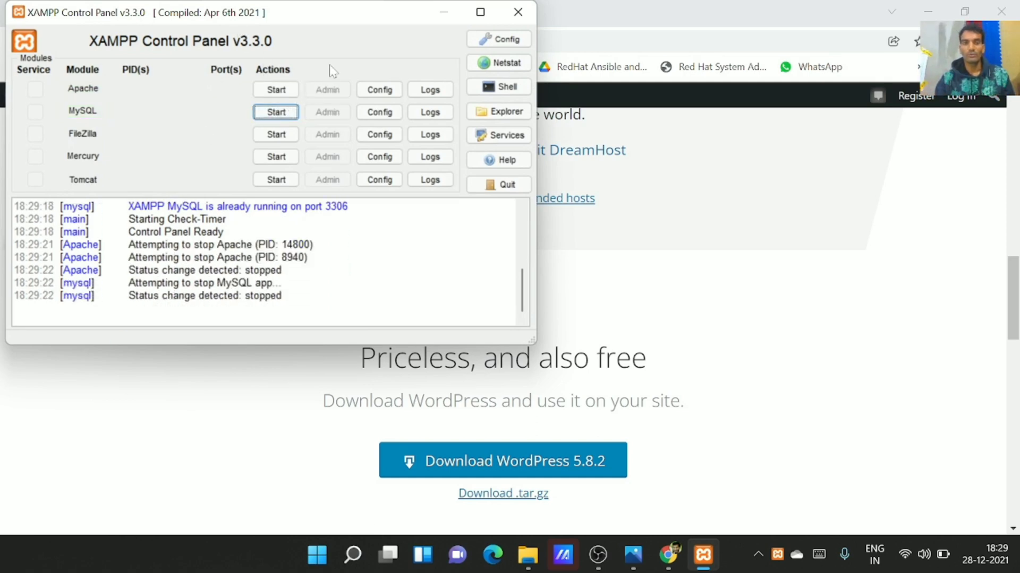
pyautogui.click(276, 91)
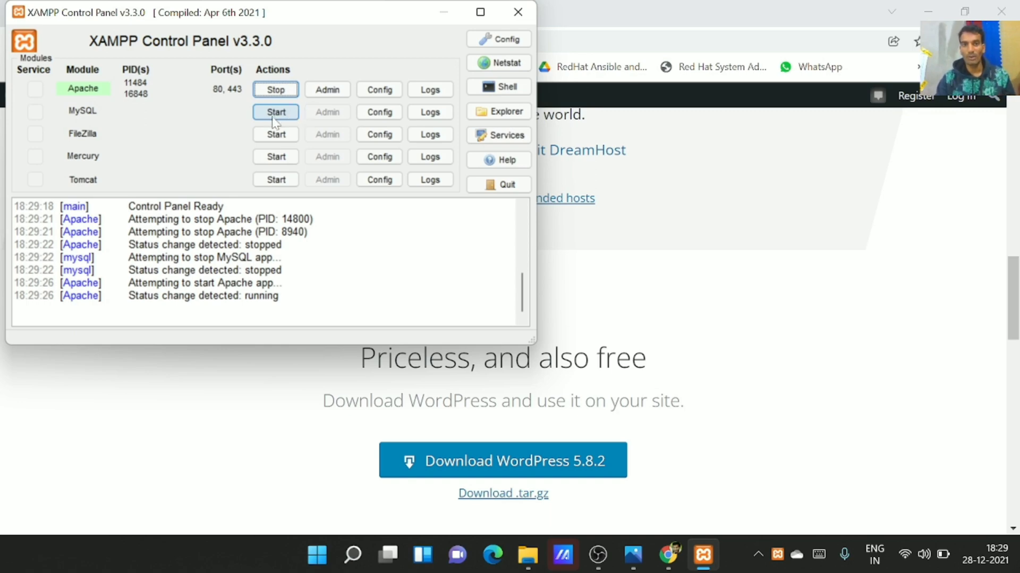
pyautogui.click(275, 122)
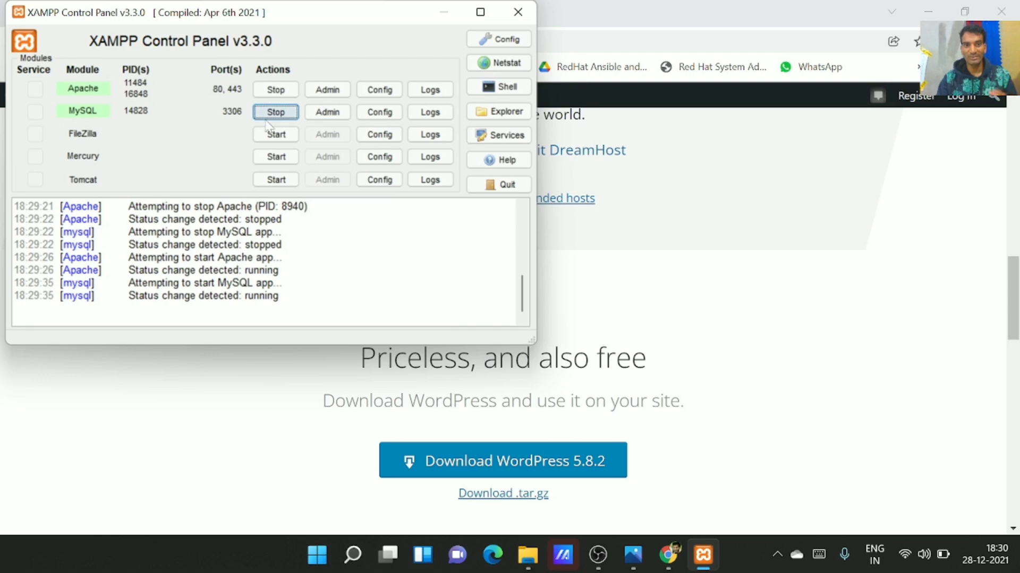
pyautogui.click(321, 114)
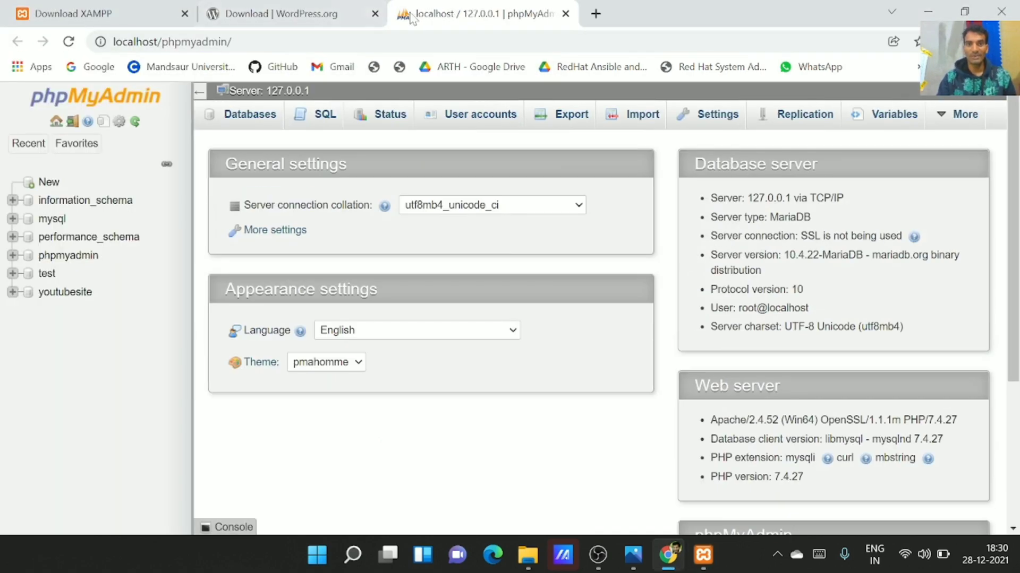
# Close the WordPress and XAMPP download tabs and reopen phpMyAdmin from XAMPP's MySQL Admin
pyautogui.click(375, 14)
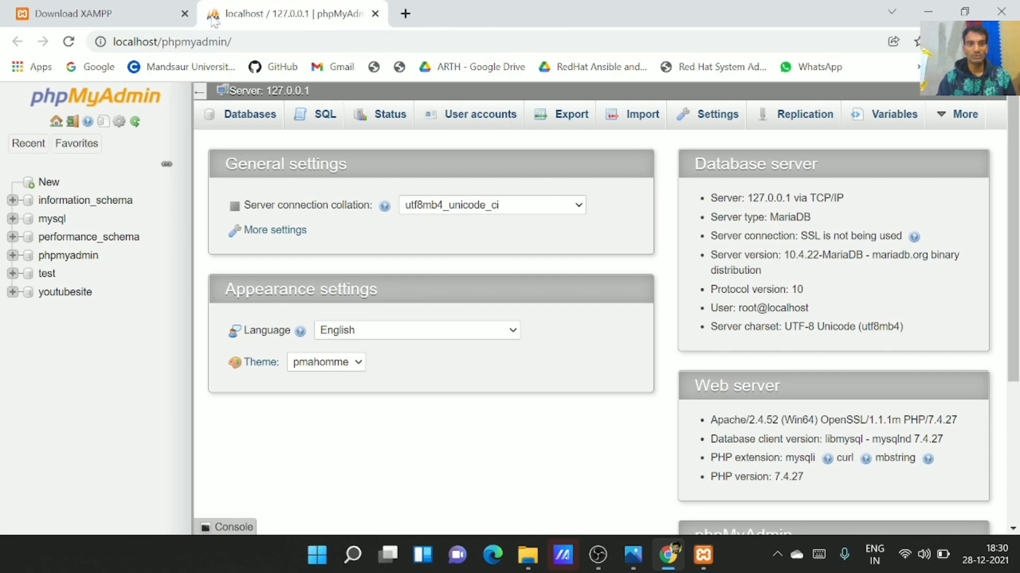
pyautogui.click(184, 14)
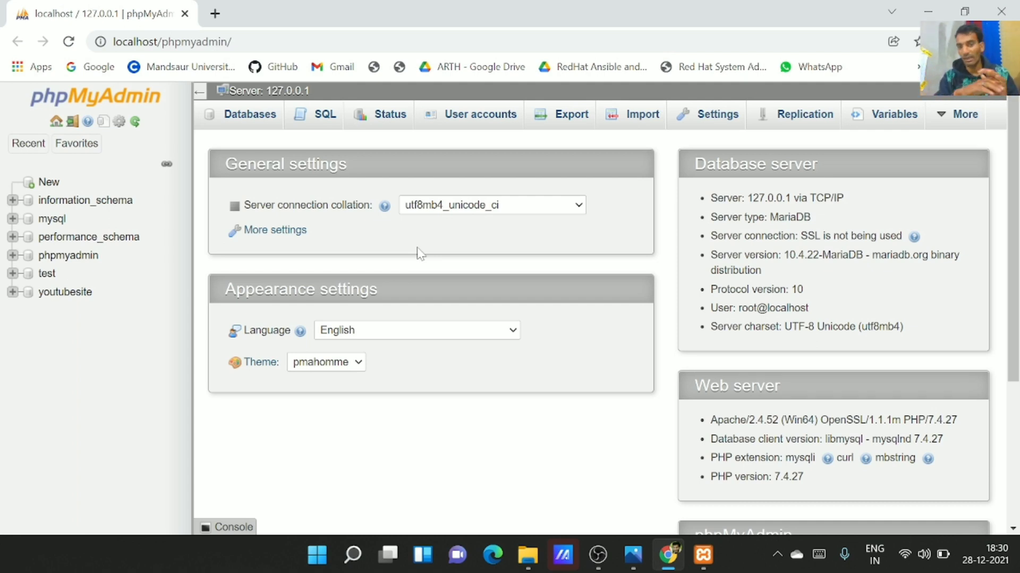
pyautogui.click(718, 568)
pyautogui.click(795, 13)
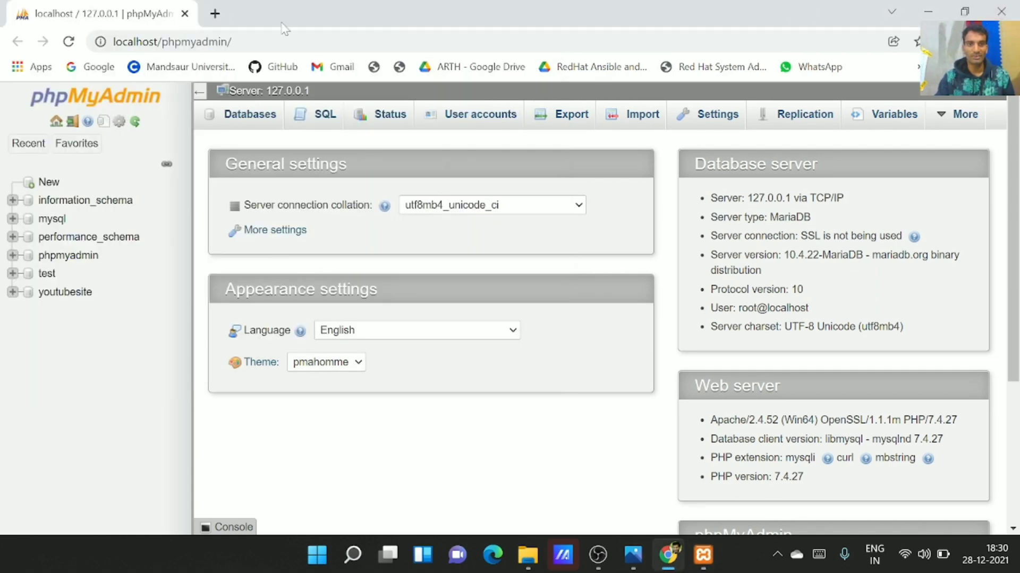
pyautogui.click(703, 555)
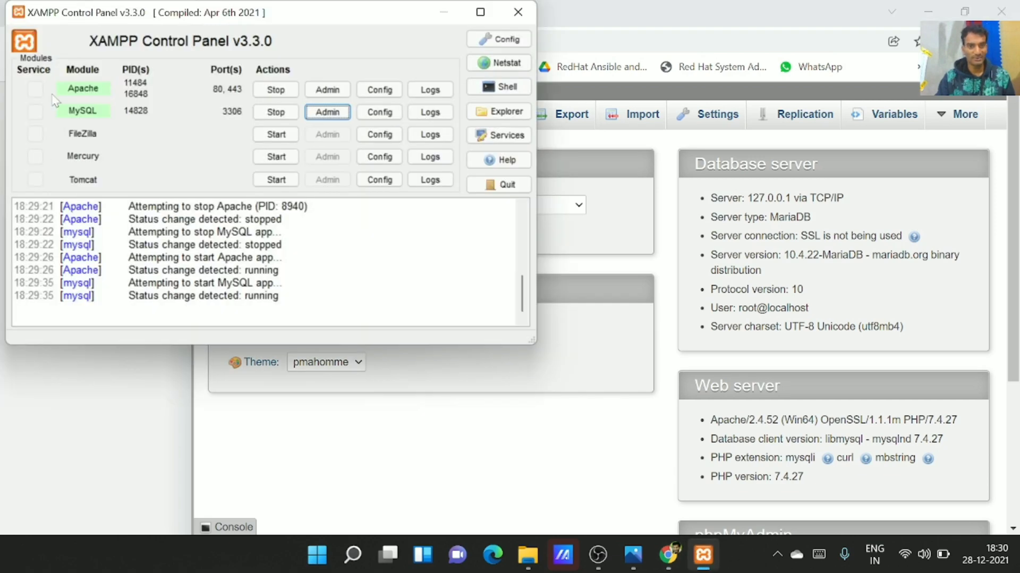
pyautogui.click(327, 112)
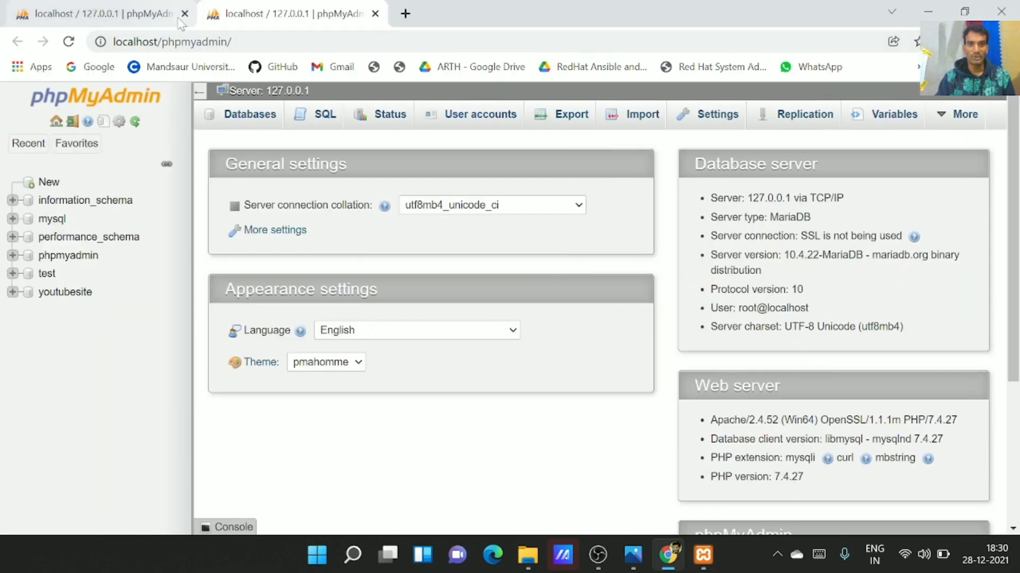
pyautogui.click(184, 13)
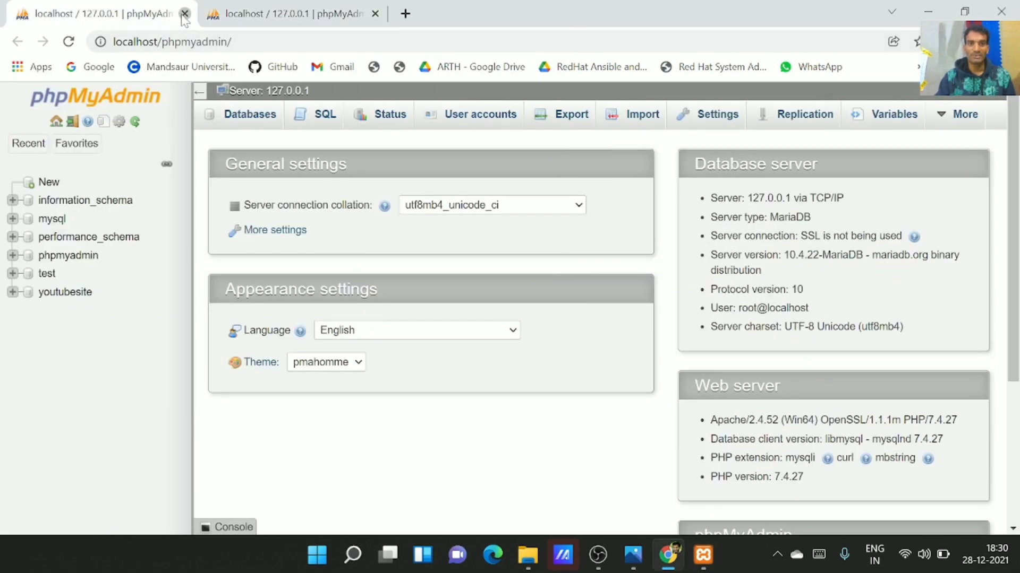
# Load localhost/phpmyadmin in a fresh tab, close the extra tab, and show the Databases list
pyautogui.click(215, 14)
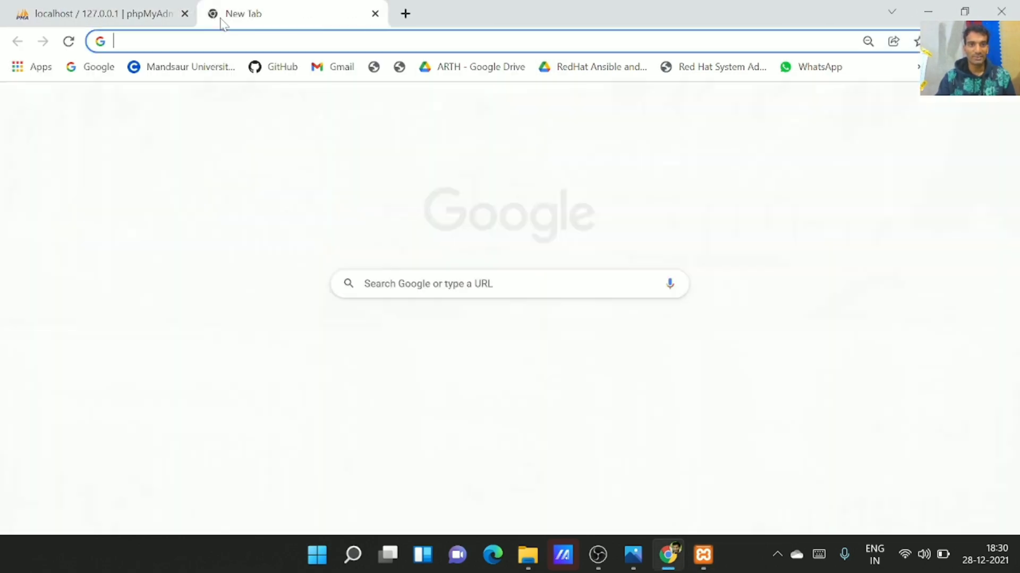
pyautogui.write('local')
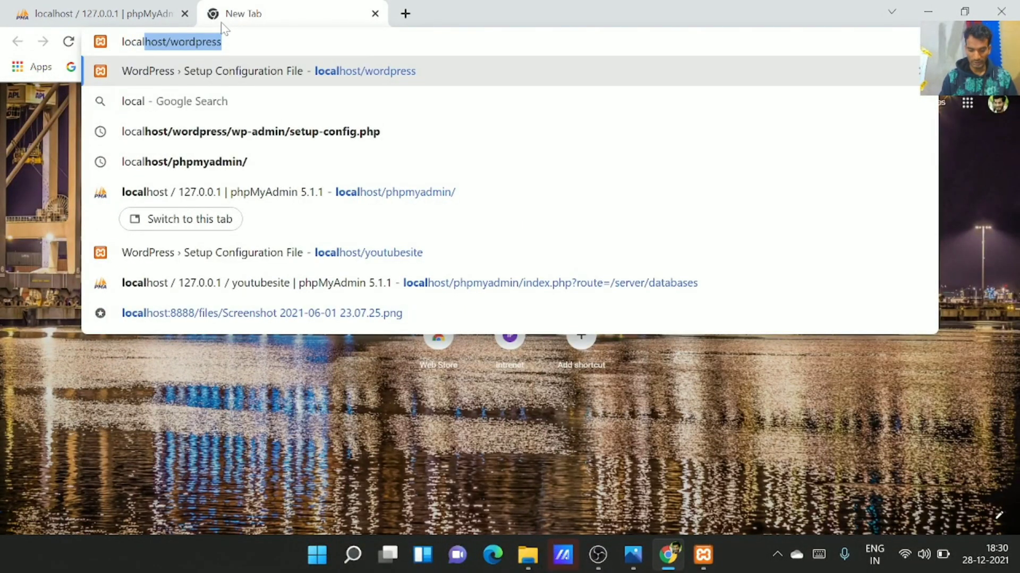
pyautogui.write('host')
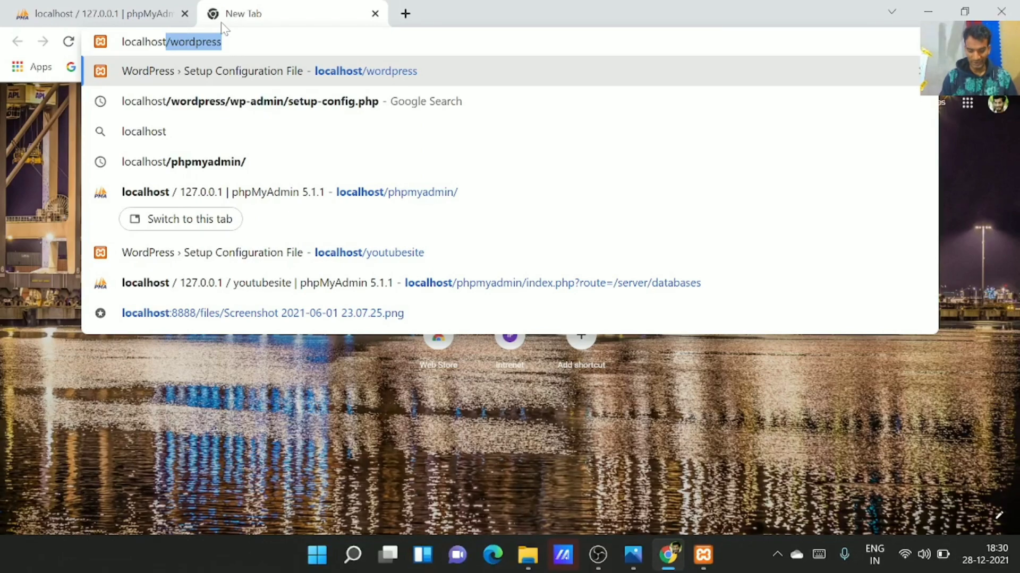
pyautogui.write('/')
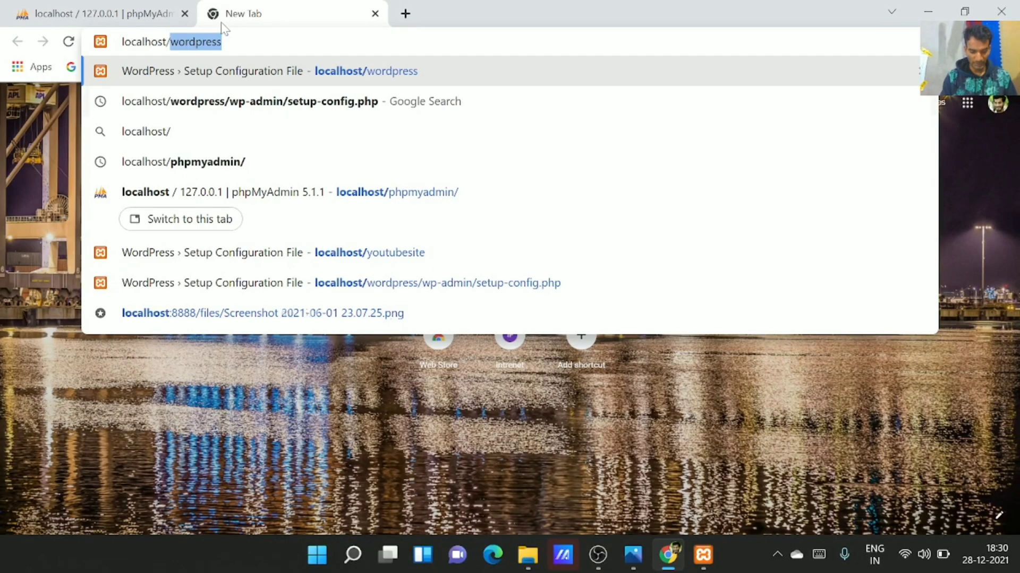
pyautogui.write('p')
pyautogui.press('Right')
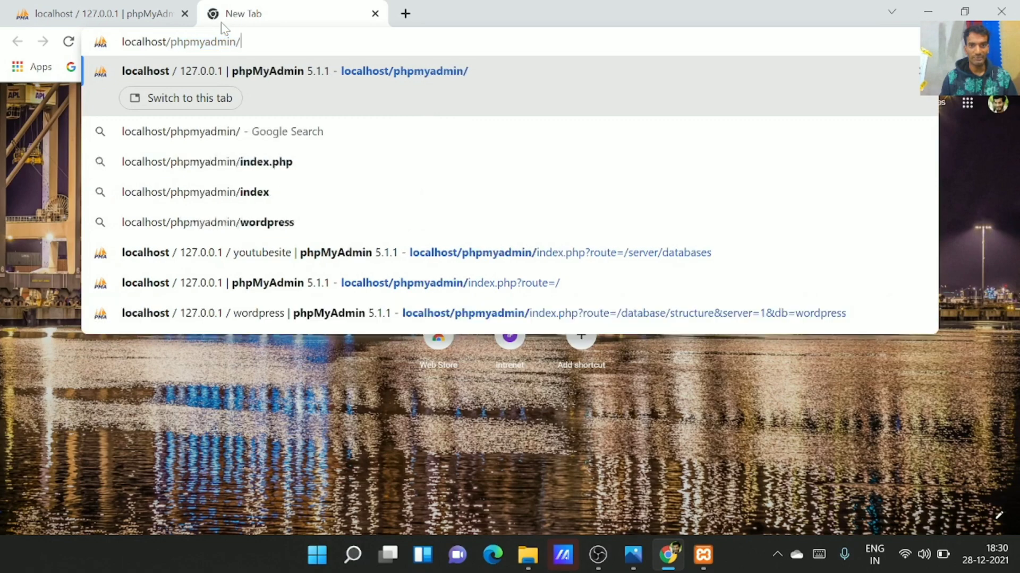
pyautogui.press('Return')
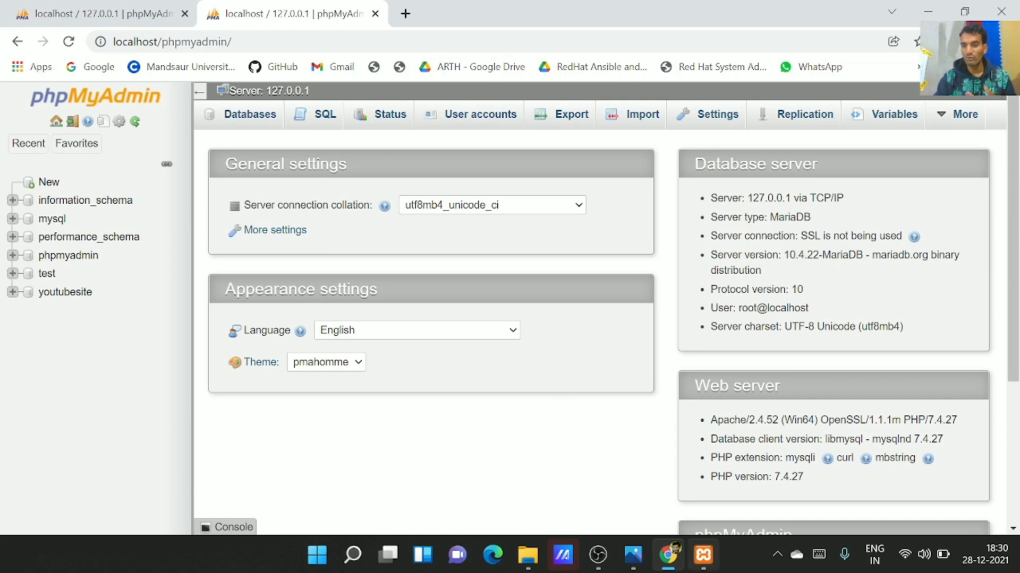
pyautogui.moveTo(703, 555)
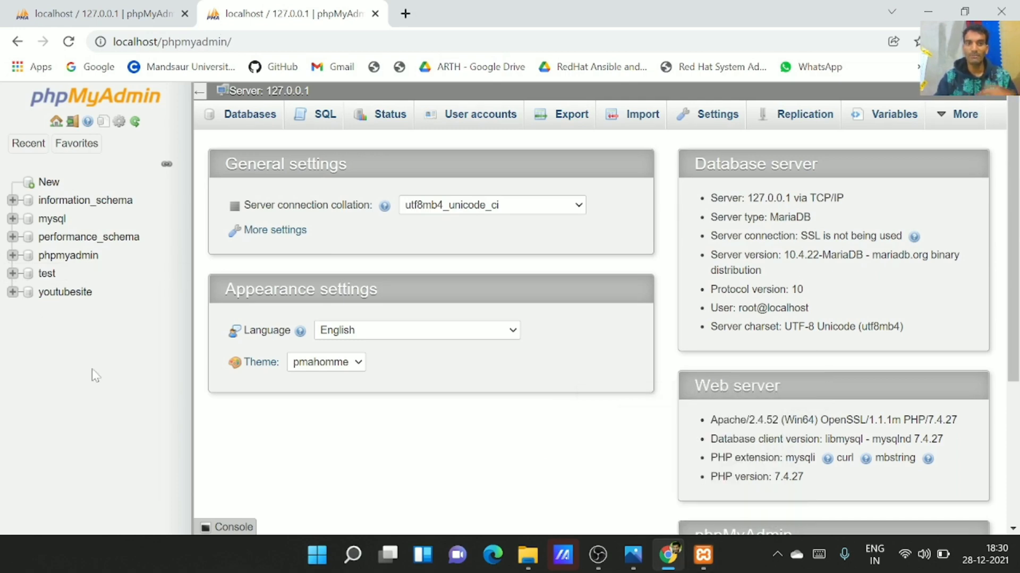
pyautogui.click(375, 14)
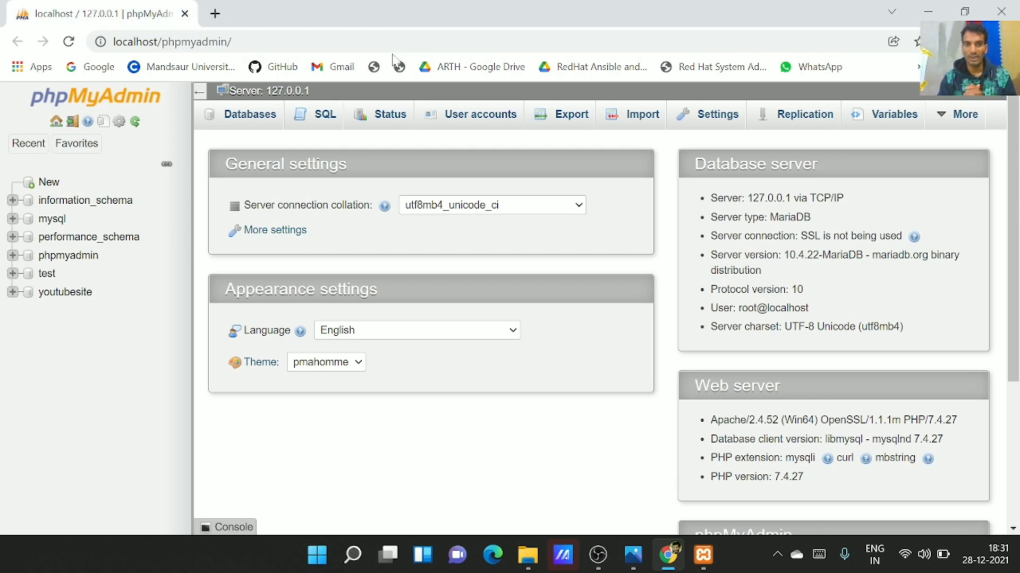
pyautogui.click(234, 125)
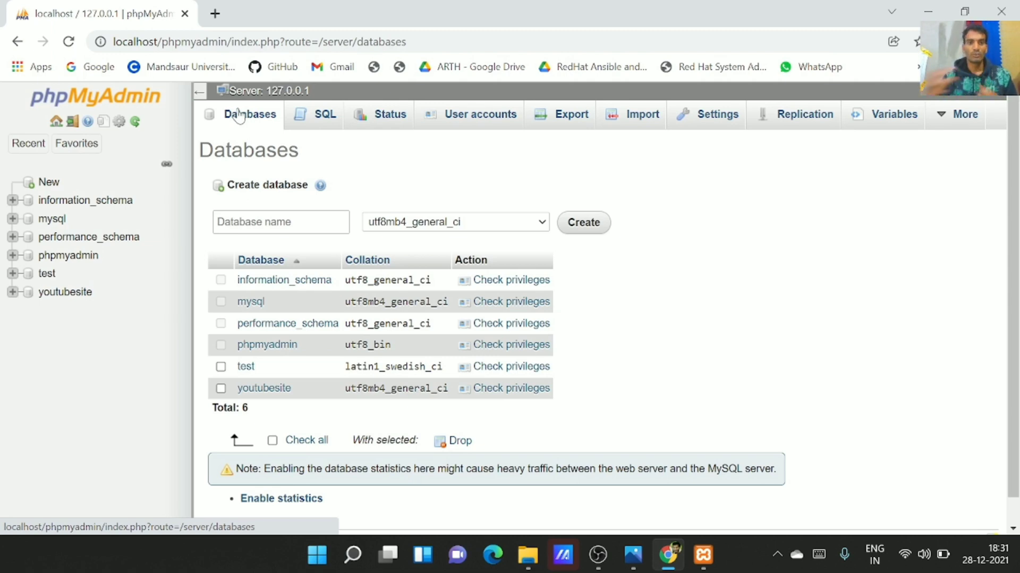
# Create a new database named youtubesitedb in phpMyAdmin
pyautogui.click(265, 222)
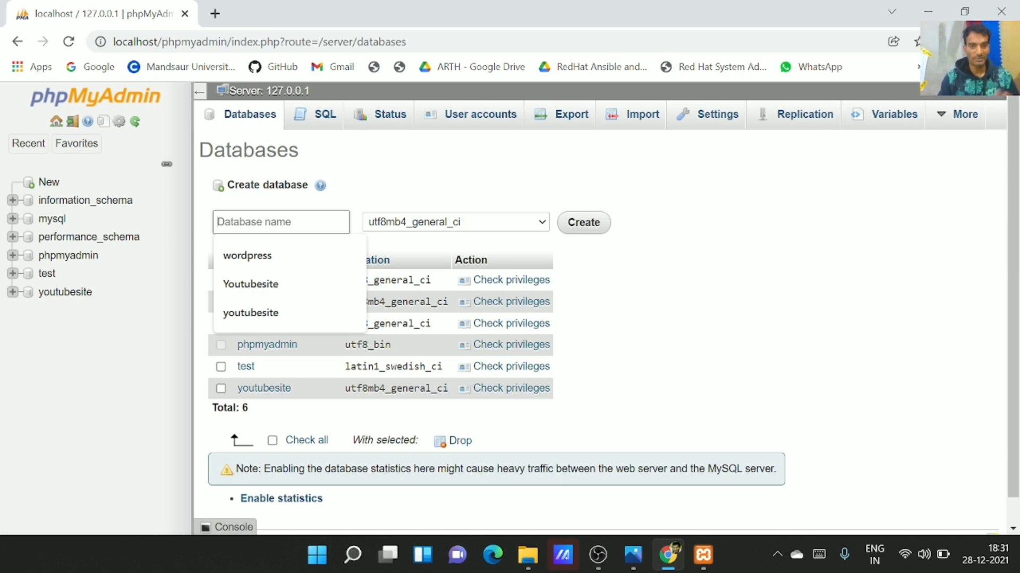
pyautogui.press('Down')
pyautogui.press('Down')
pyautogui.press('Down')
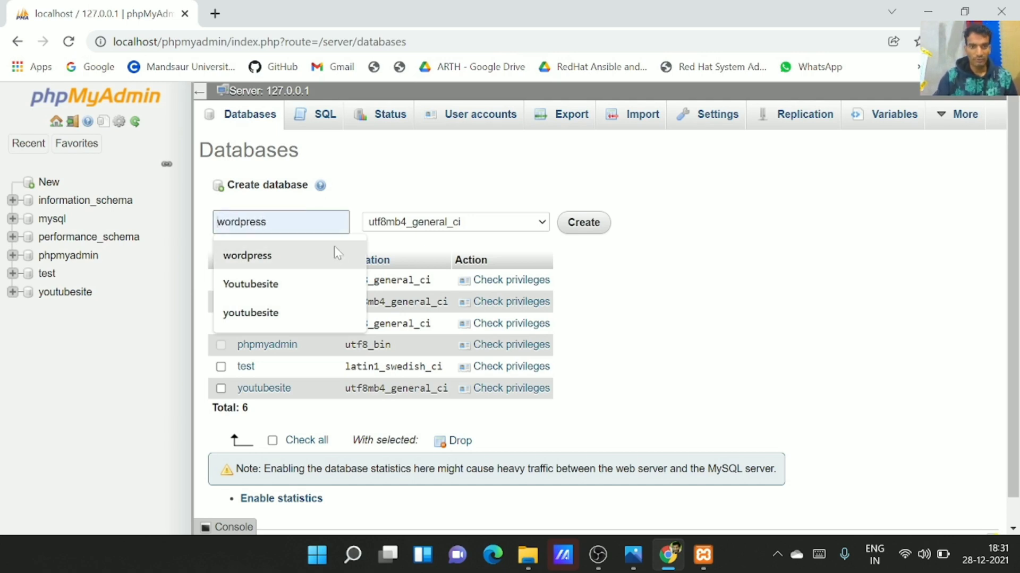
pyautogui.click(280, 309)
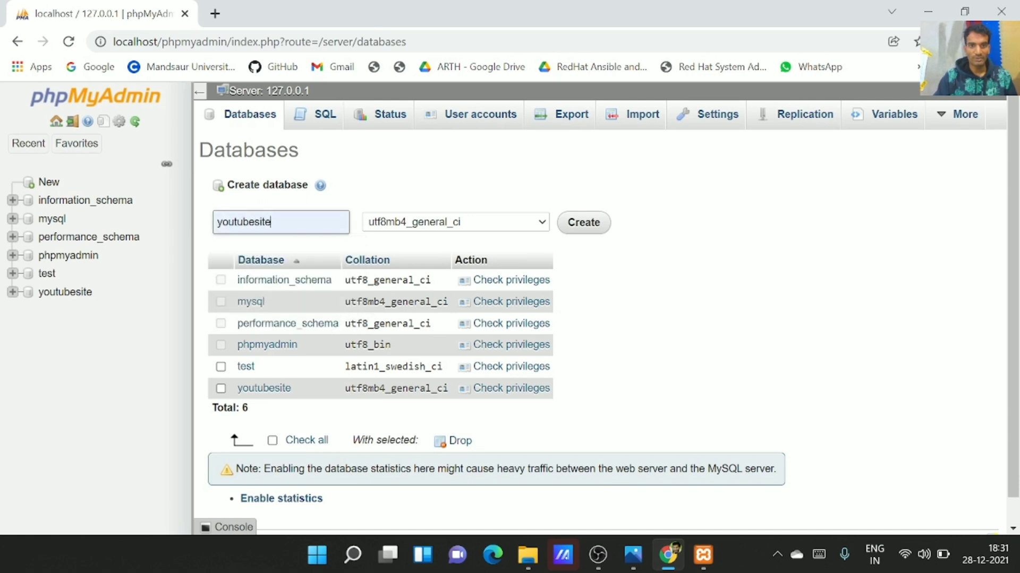
pyautogui.press('Down')
pyautogui.write('db')
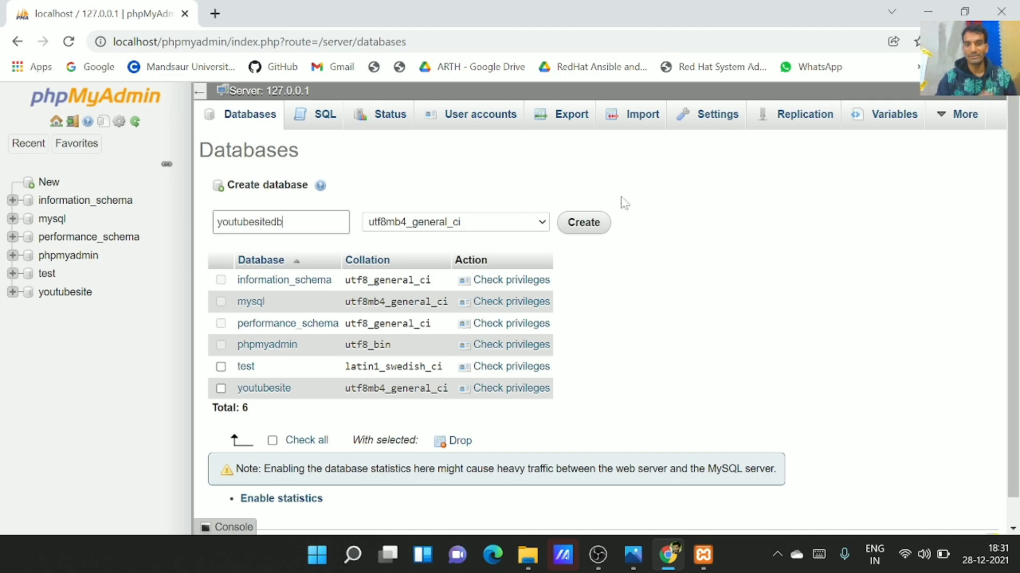
pyautogui.click(599, 223)
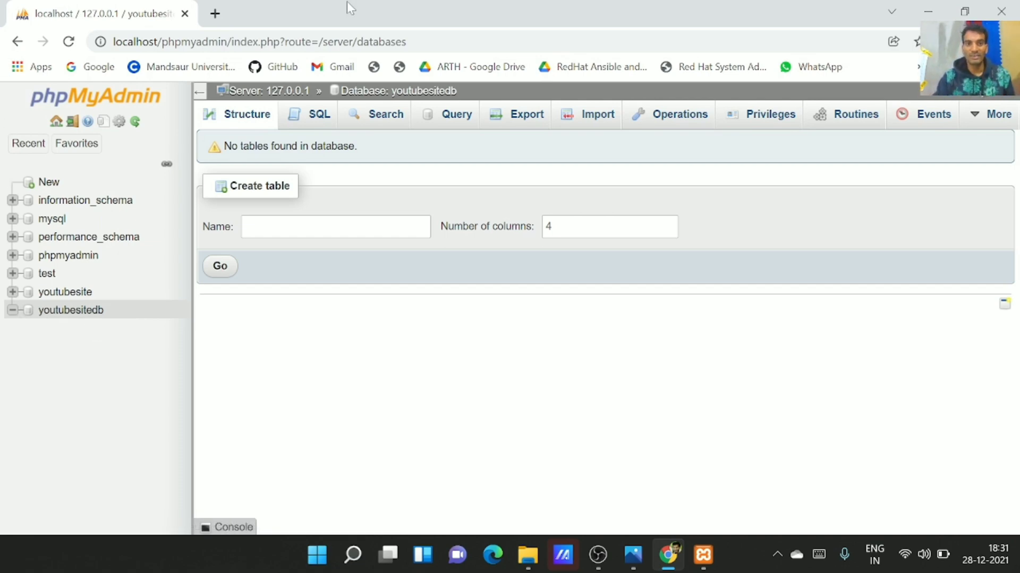
# Open a blank new tab and close the phpMyAdmin tab
pyautogui.click(220, 16)
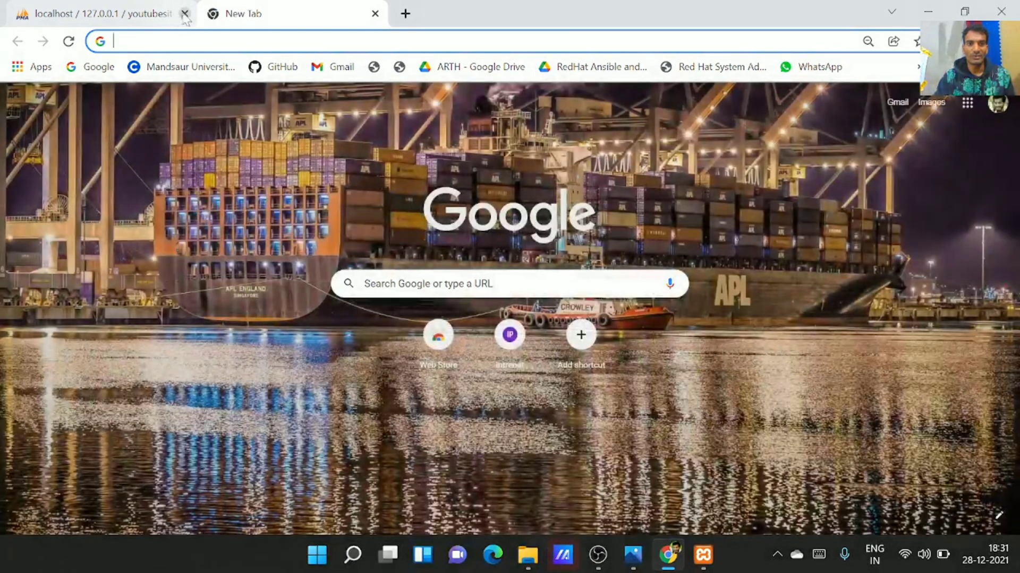
pyautogui.click(185, 14)
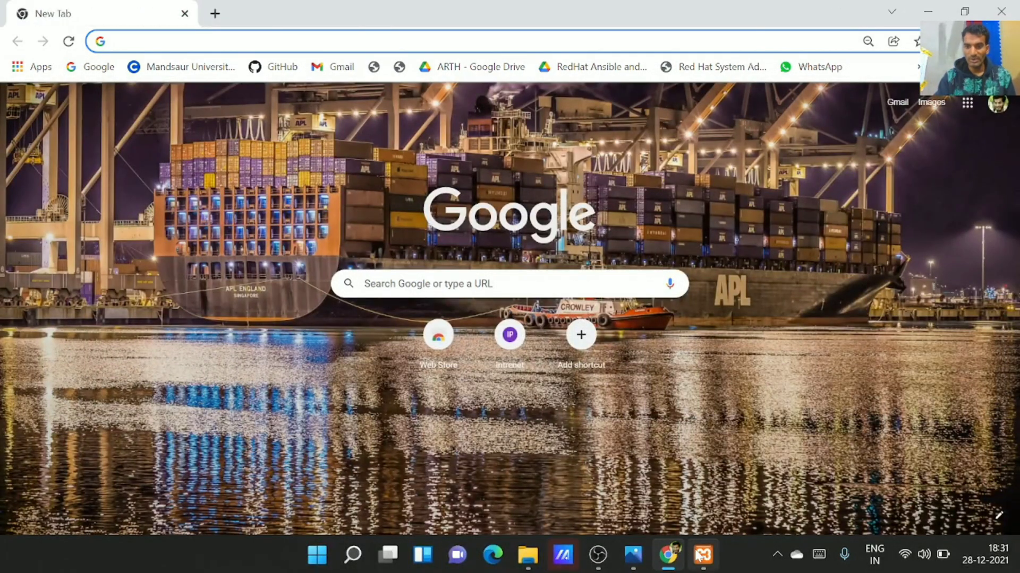
pyautogui.moveTo(699, 556)
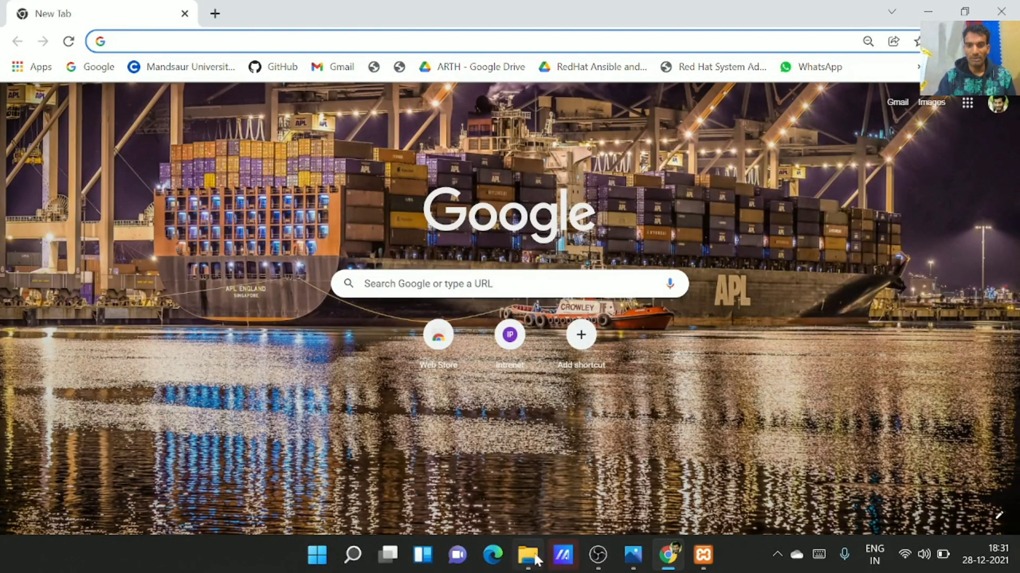
pyautogui.moveTo(535, 555)
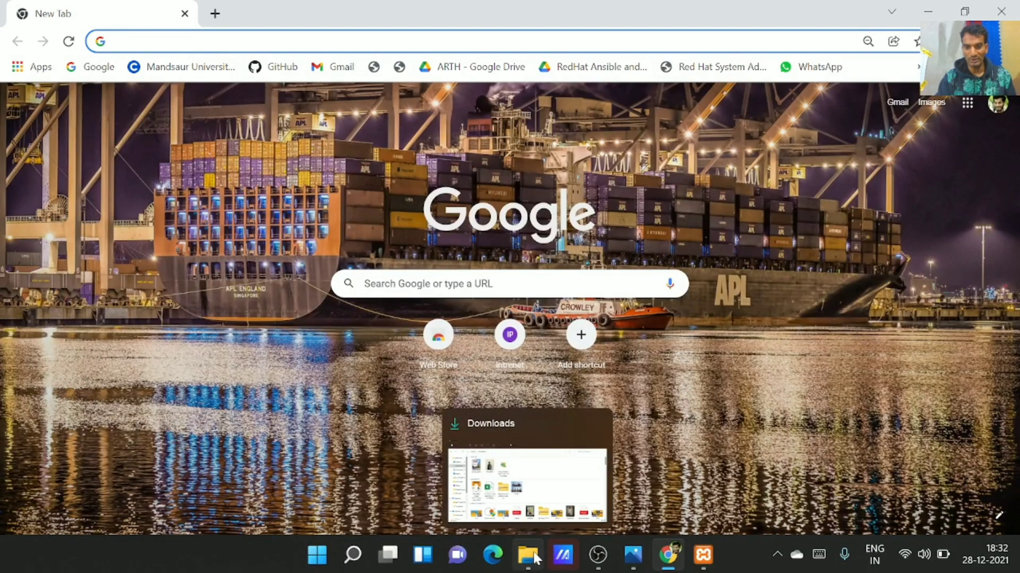
# In the Downloads folder, check the wordpress-5.8.2 zip's actions without choosing any
pyautogui.click(535, 556)
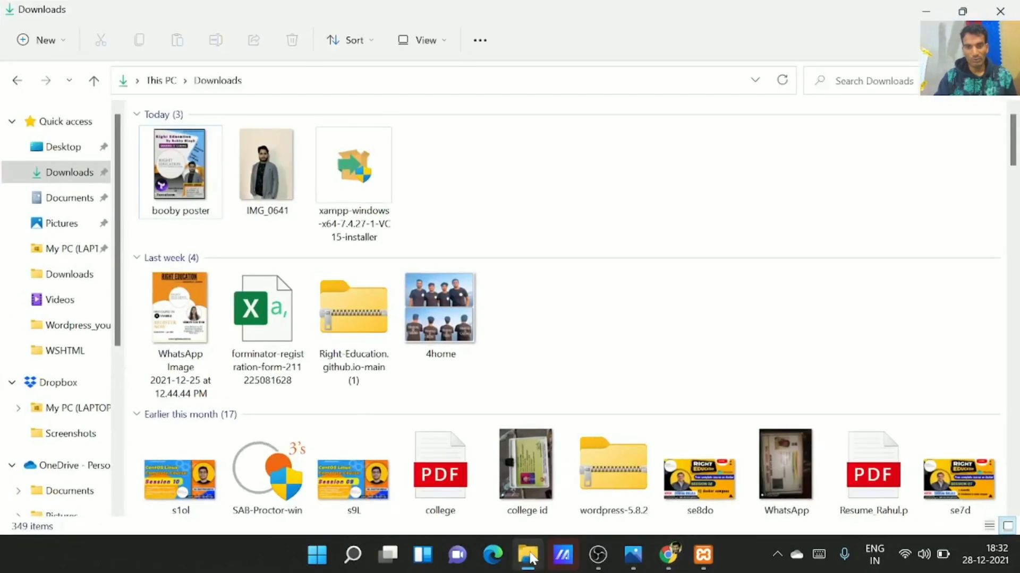
pyautogui.scroll(-3, 534, 390)
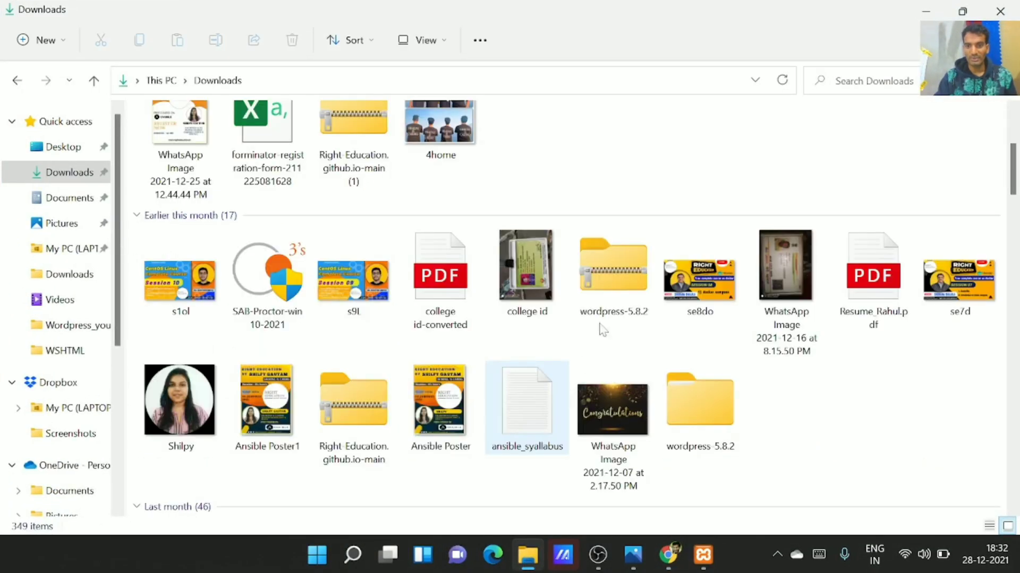
pyautogui.click(609, 272)
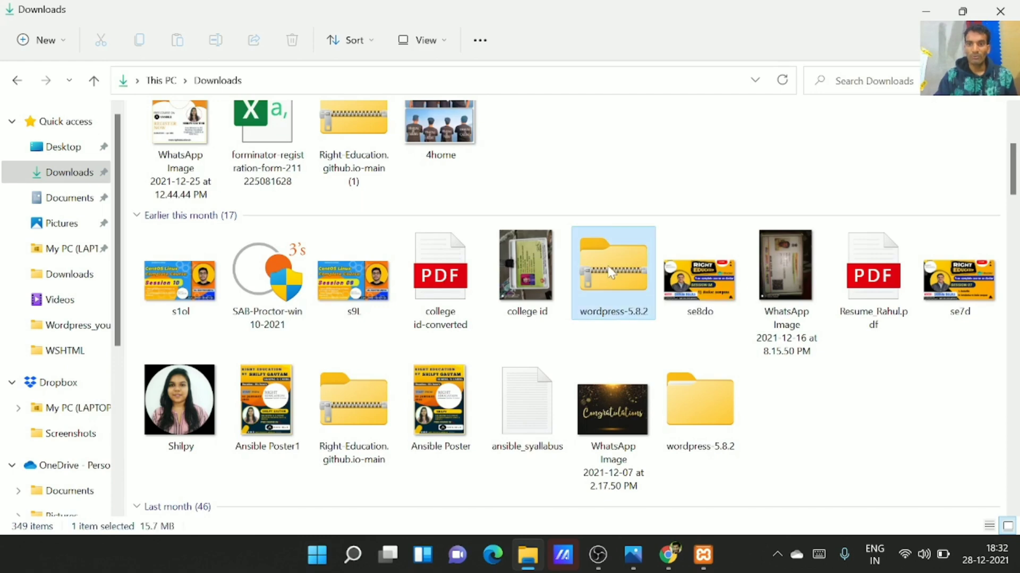
pyautogui.rightClick(610, 273)
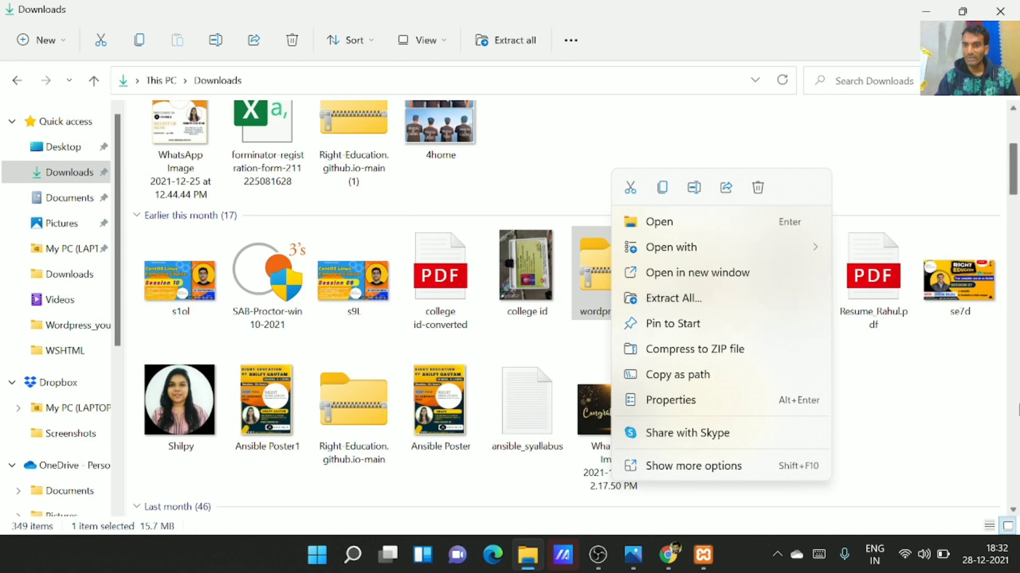
pyautogui.click(982, 392)
# Go to C:\xampp, search it for htdocs, and open the htdocs folder from the results
pyautogui.scroll(-1, 35, 260)
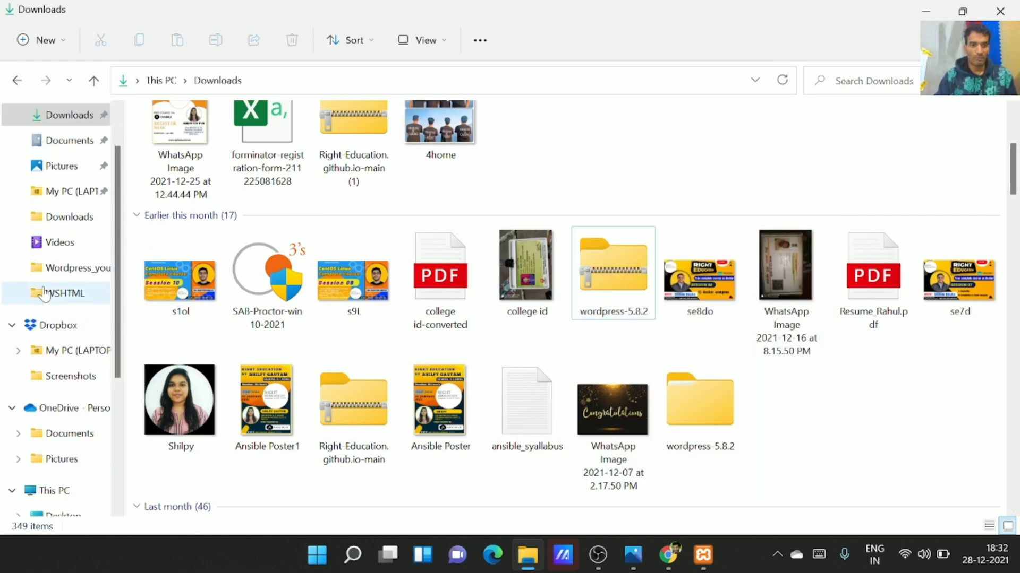
pyautogui.click(59, 491)
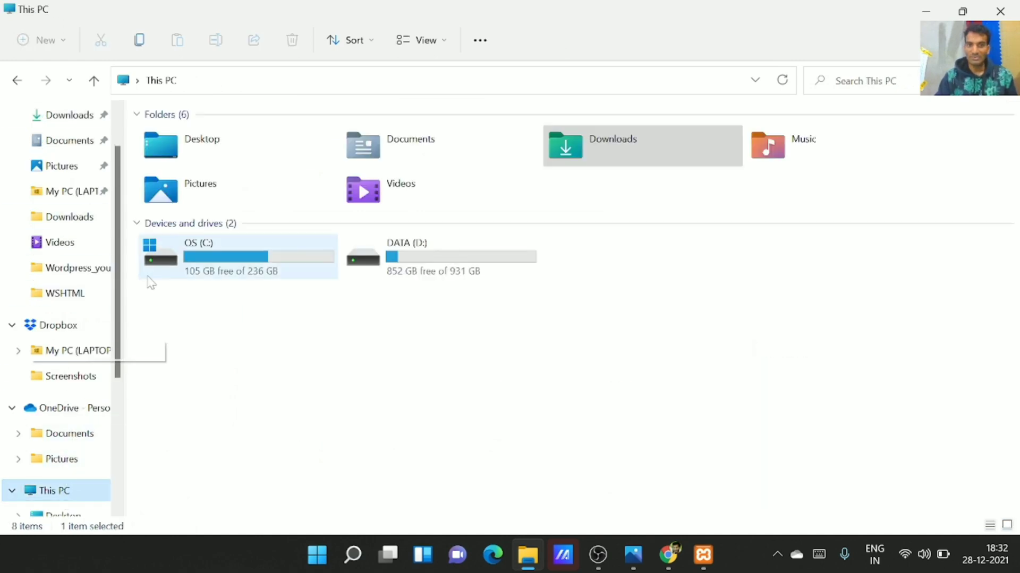
pyautogui.doubleClick(243, 264)
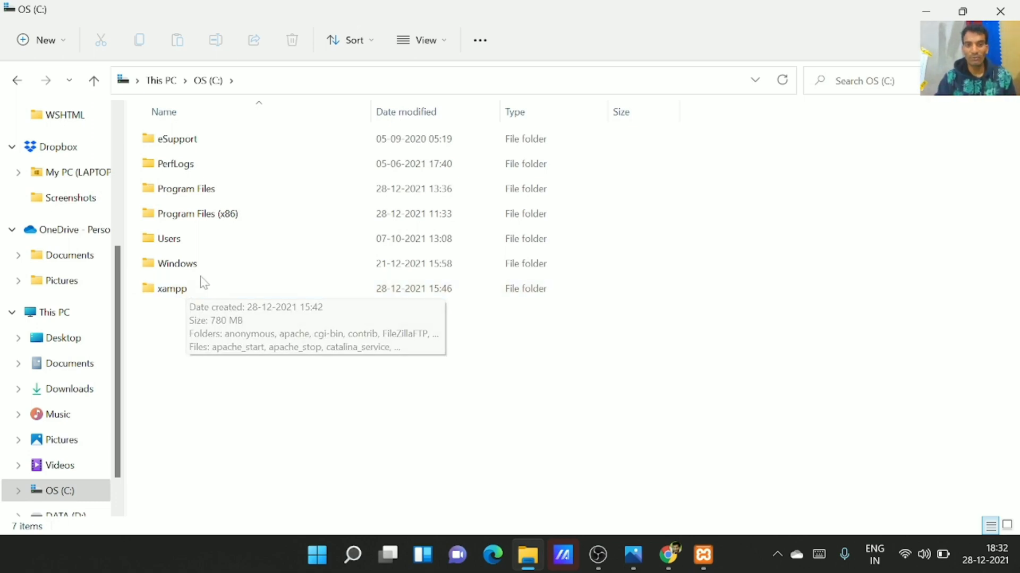
pyautogui.doubleClick(193, 296)
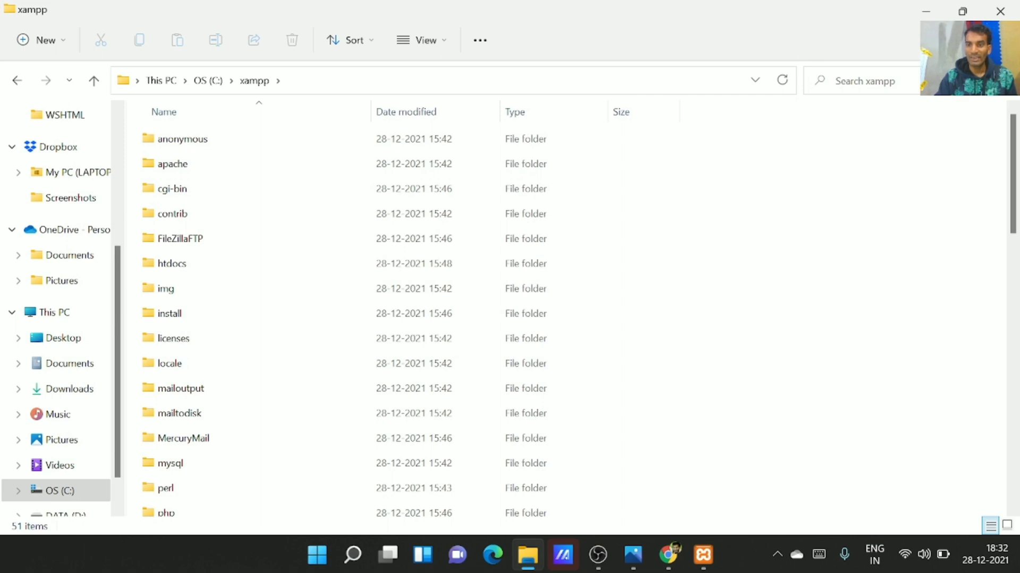
pyautogui.click(865, 81)
pyautogui.write('h')
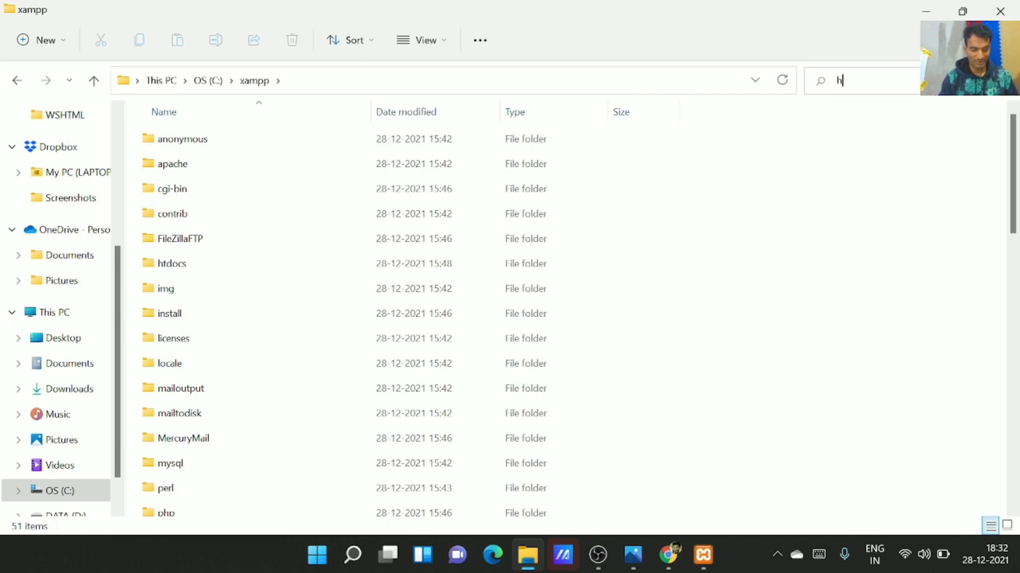
pyautogui.write('tdo')
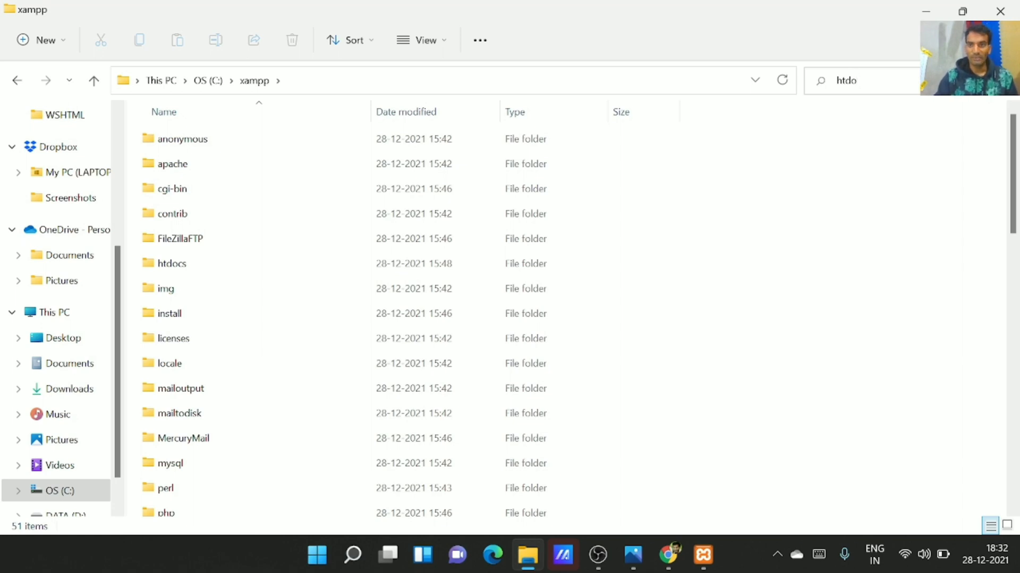
pyautogui.write('cs')
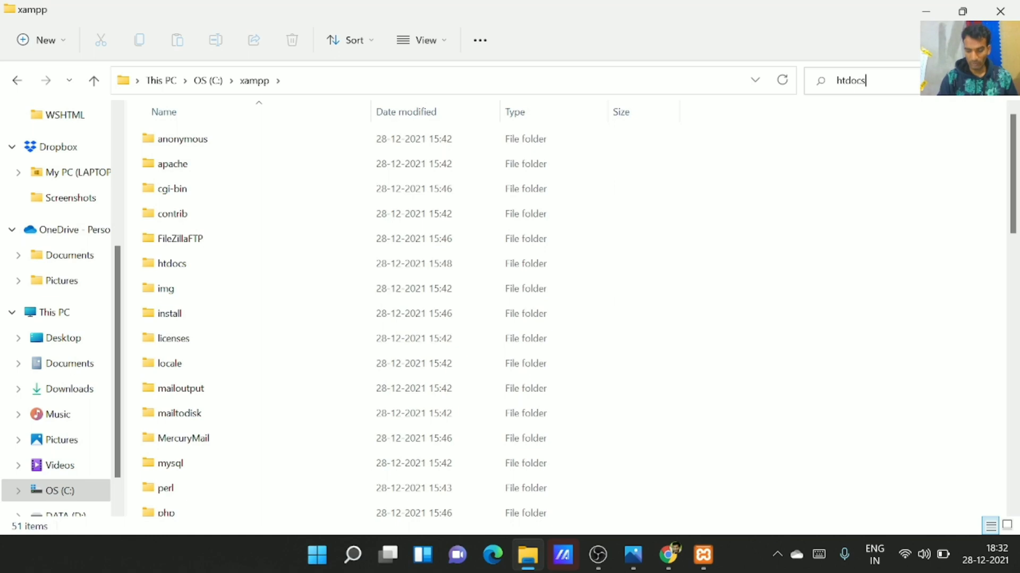
pyautogui.press('Return')
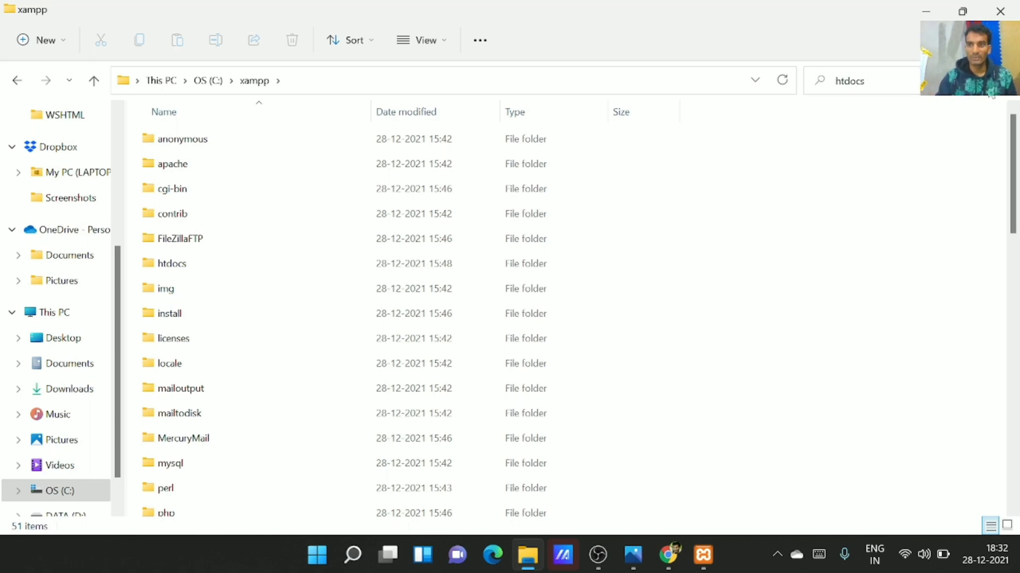
pyautogui.doubleClick(239, 135)
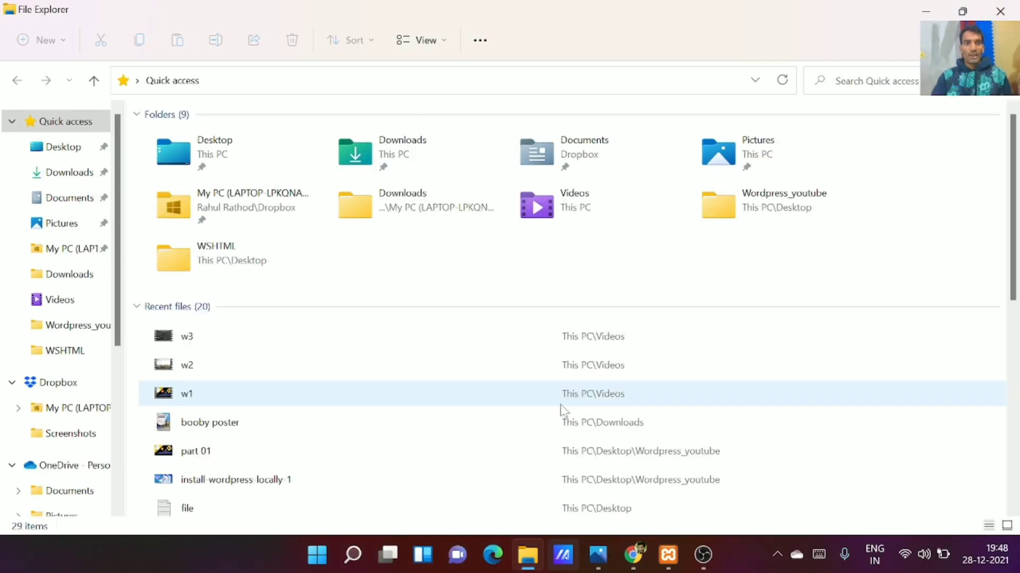
# In Downloads, start Extract All on wordpress-5.8.2.zip and browse for another destination
pyautogui.click(83, 181)
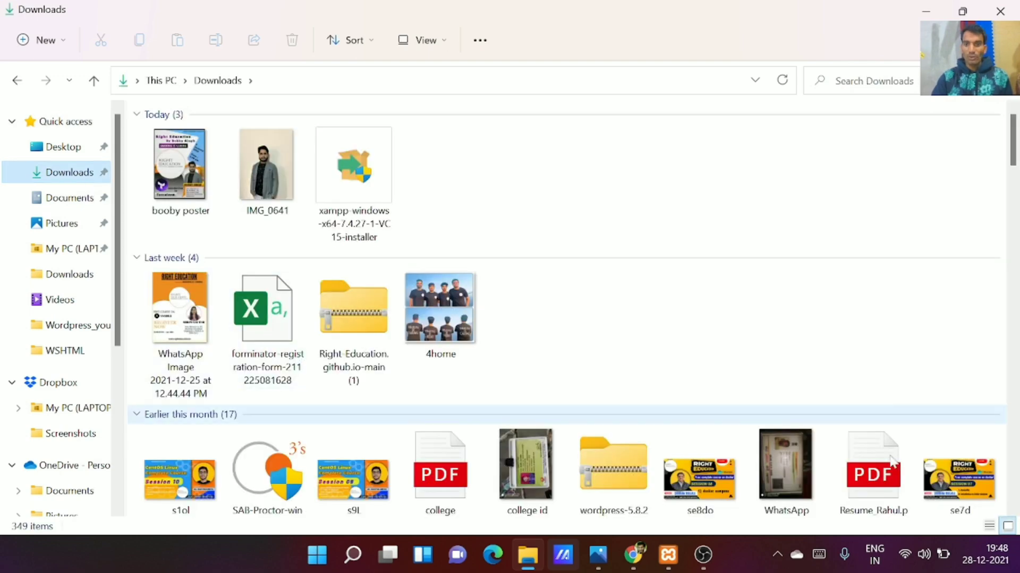
pyautogui.click(632, 491)
pyautogui.scroll(-1, 631, 489)
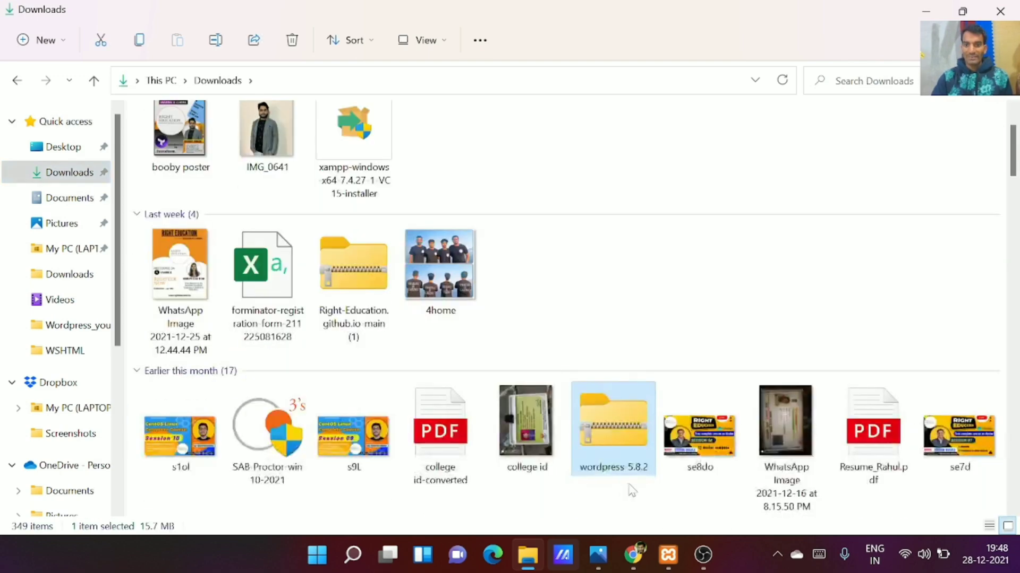
pyautogui.rightClick(629, 486)
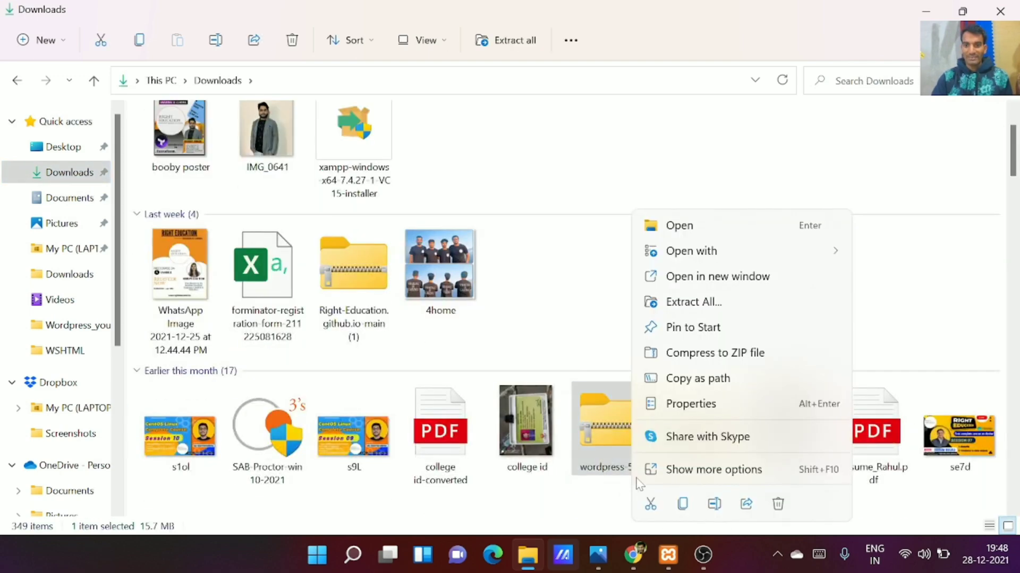
pyautogui.click(697, 302)
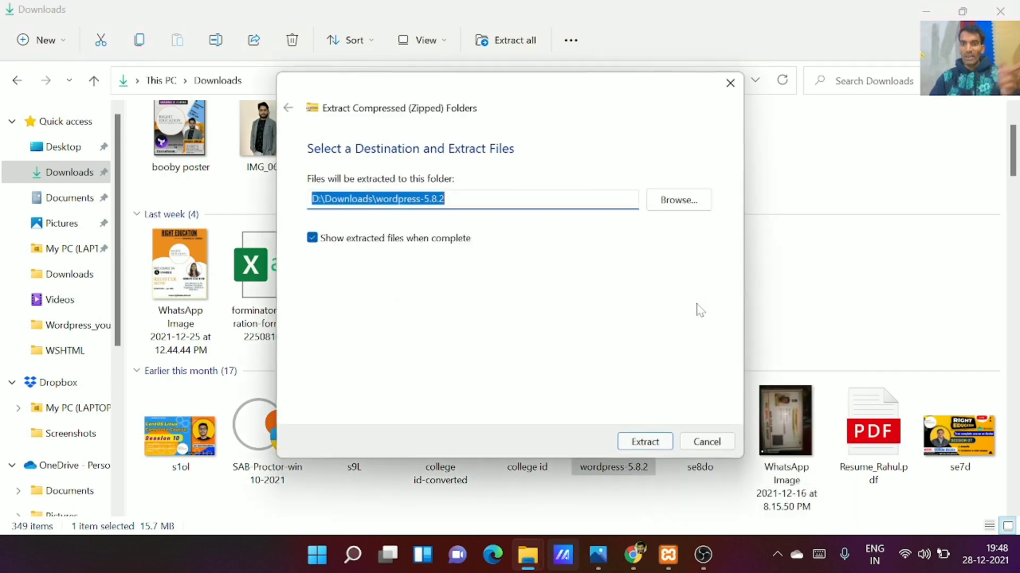
pyautogui.click(684, 206)
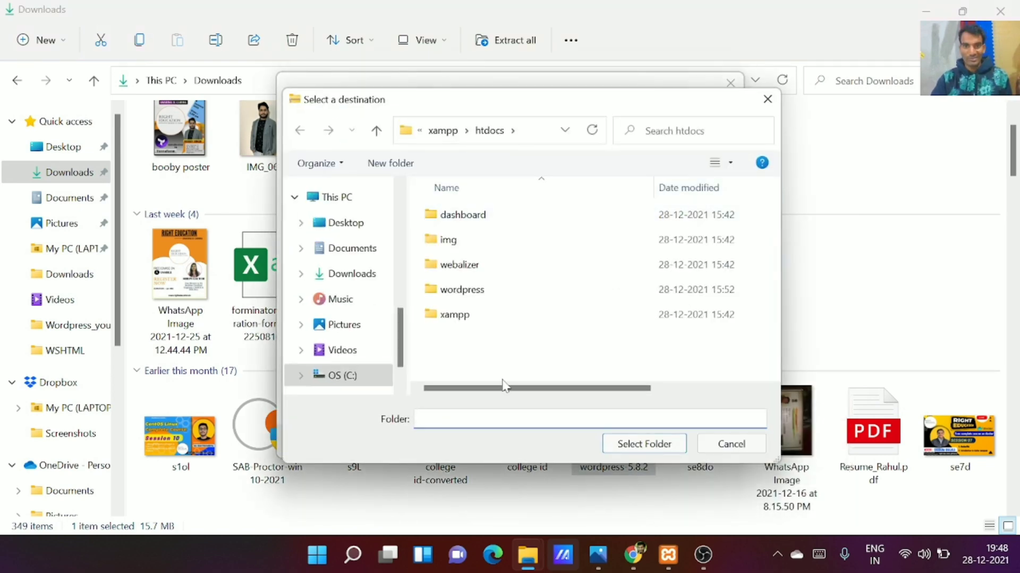
# Navigate the destination picker to C:\xampp\htdocs, then cancel both the picker and the extraction
pyautogui.click(356, 199)
pyautogui.scroll(-3, 515, 307)
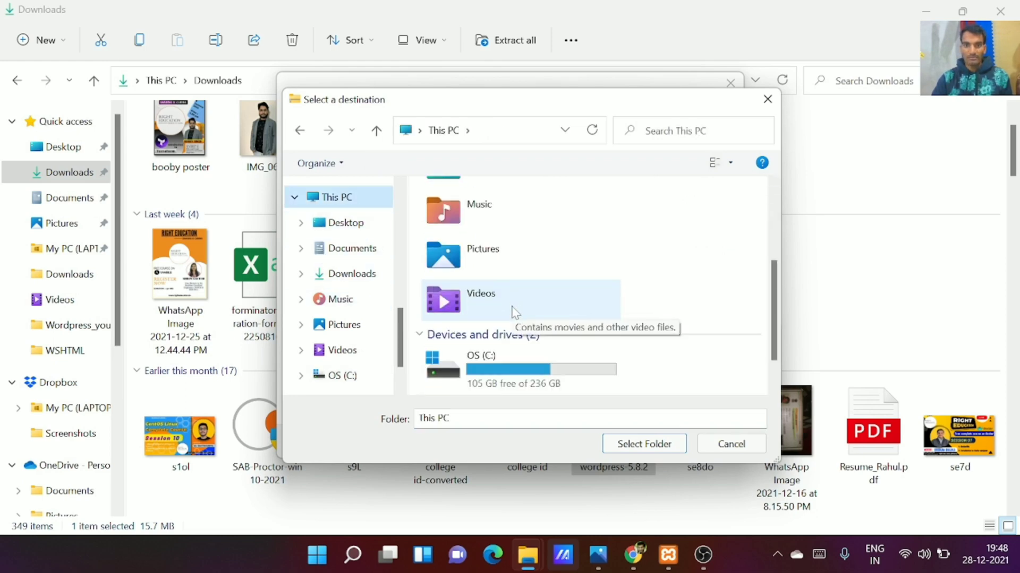
pyautogui.scroll(-2, 512, 308)
pyautogui.doubleClick(510, 307)
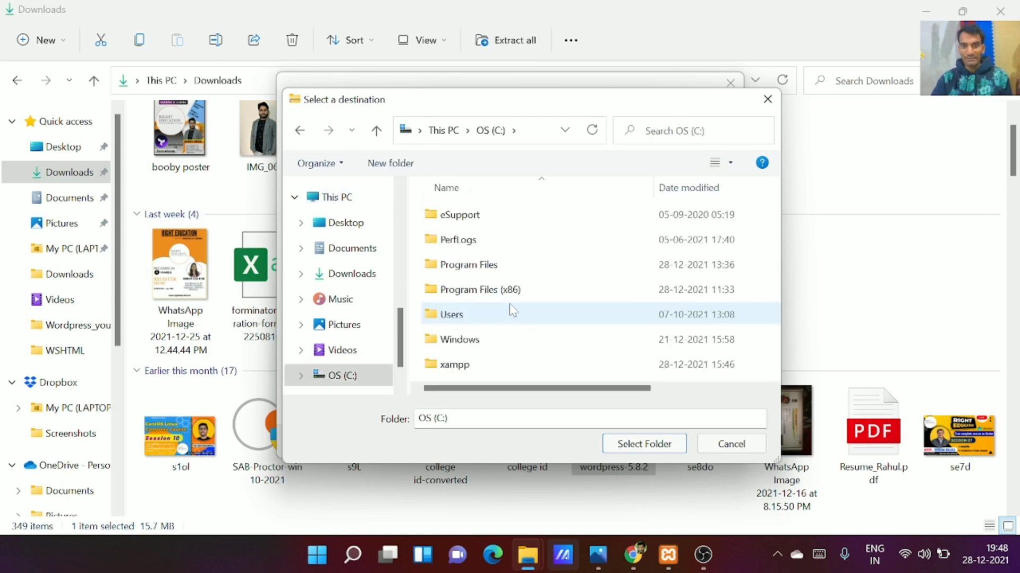
pyautogui.hscroll(2, 510, 307)
pyautogui.hscroll(-2, 509, 306)
pyautogui.doubleClick(476, 367)
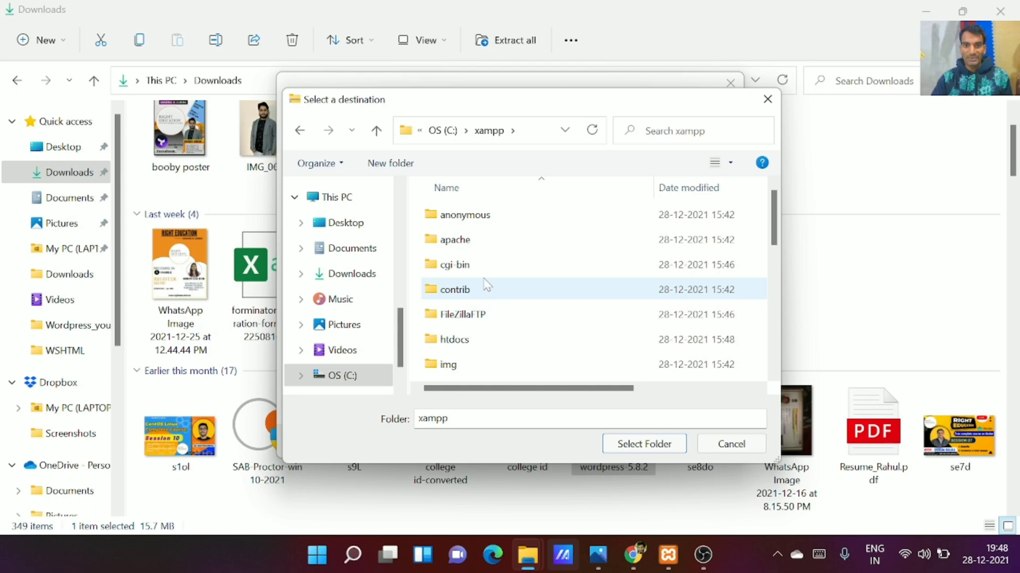
pyautogui.click(464, 344)
pyautogui.doubleClick(464, 344)
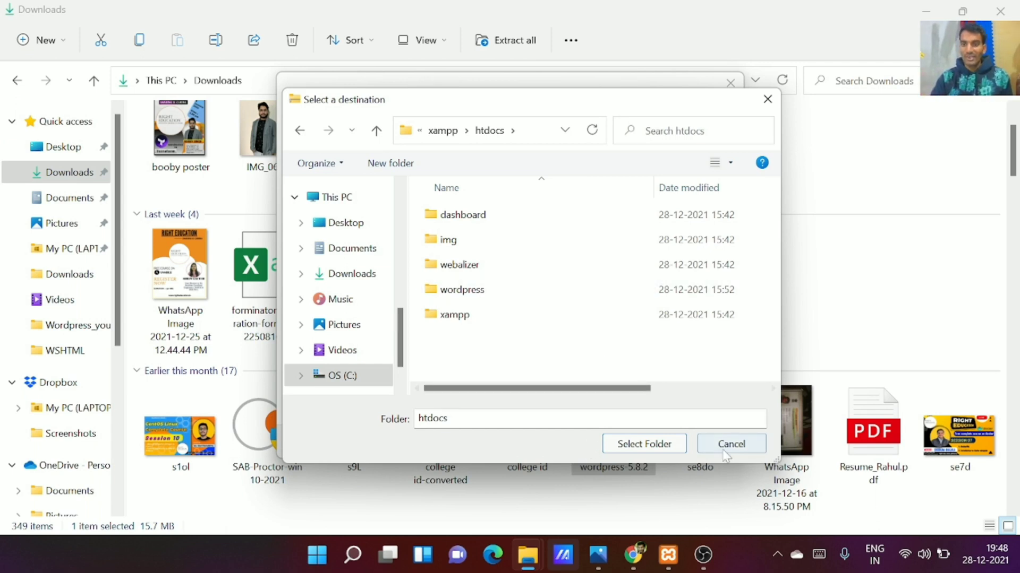
pyautogui.click(767, 100)
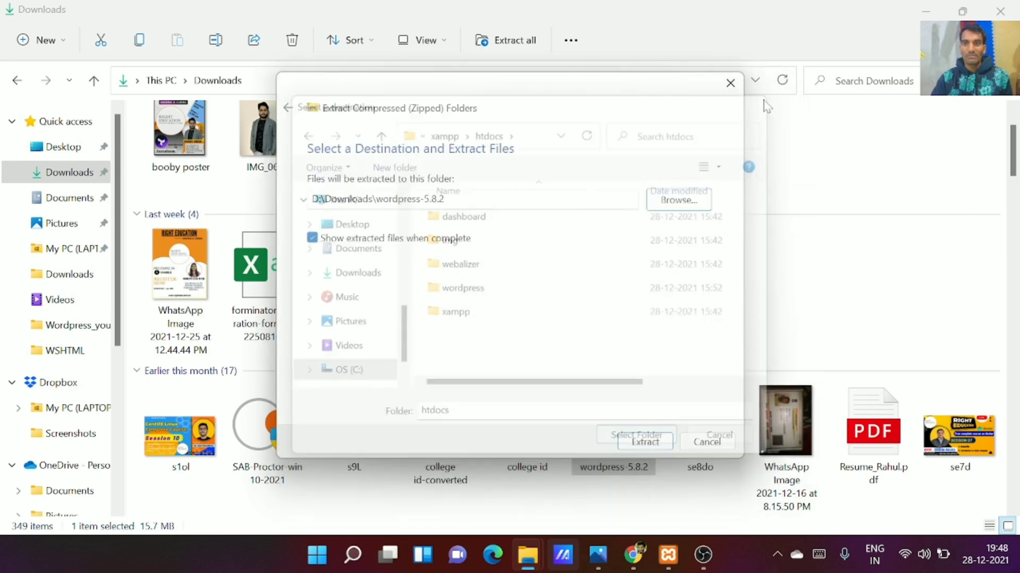
pyautogui.click(730, 83)
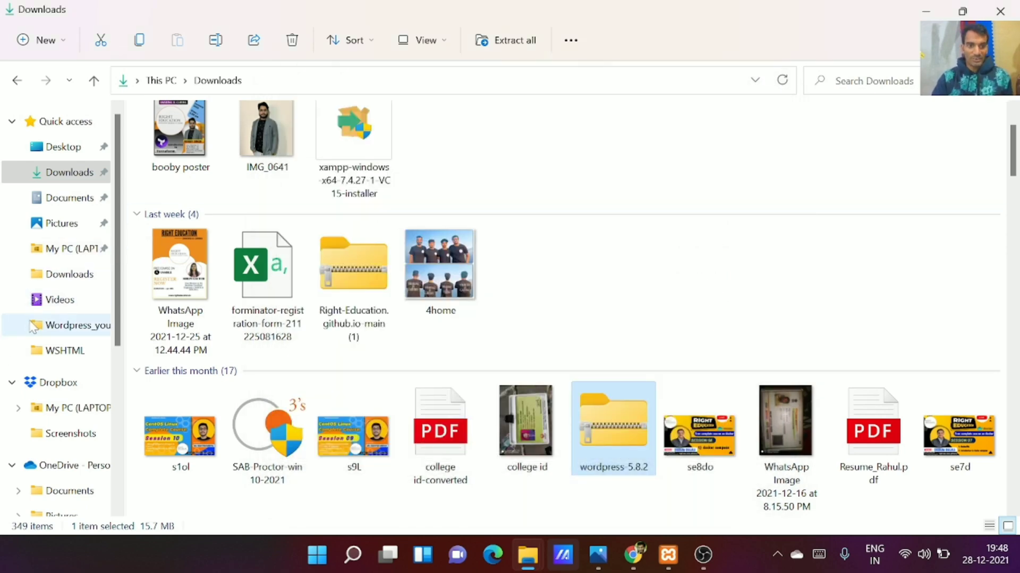
# Navigate from This PC to C:\xampp\htdocs and select the wordpress folder there
pyautogui.scroll(-3, 37, 329)
pyautogui.click(59, 389)
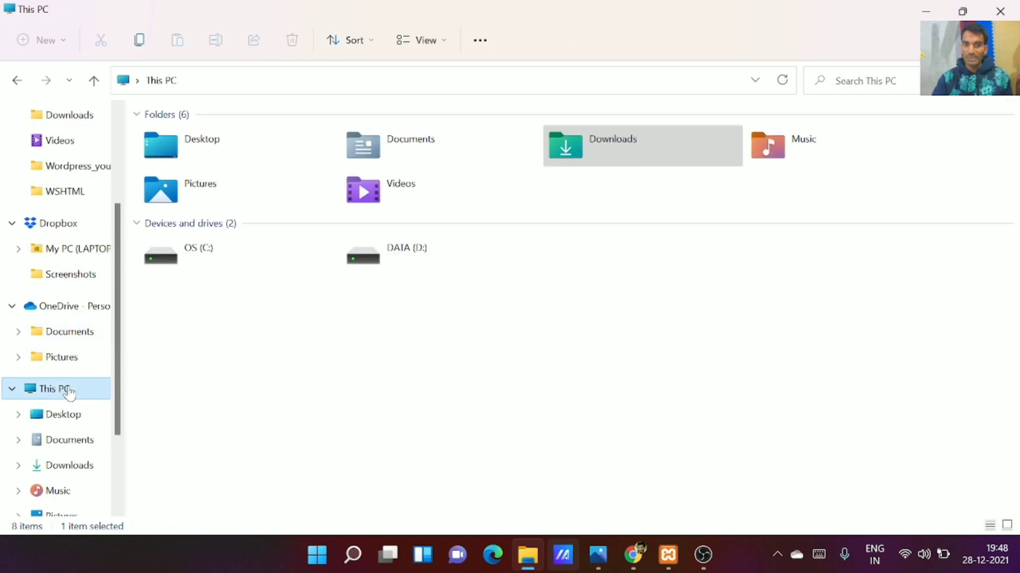
pyautogui.click(191, 261)
pyautogui.doubleClick(191, 261)
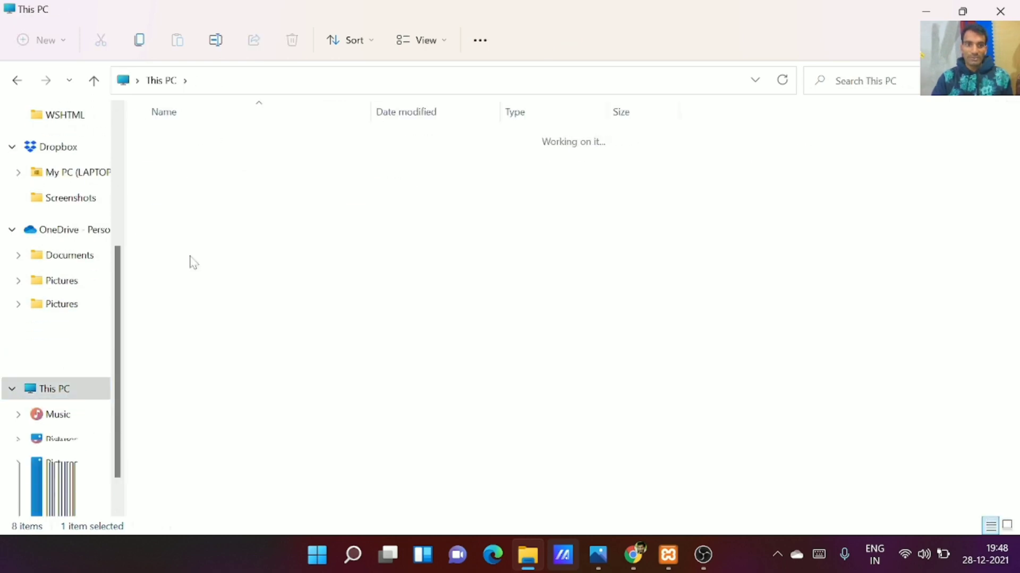
pyautogui.doubleClick(169, 291)
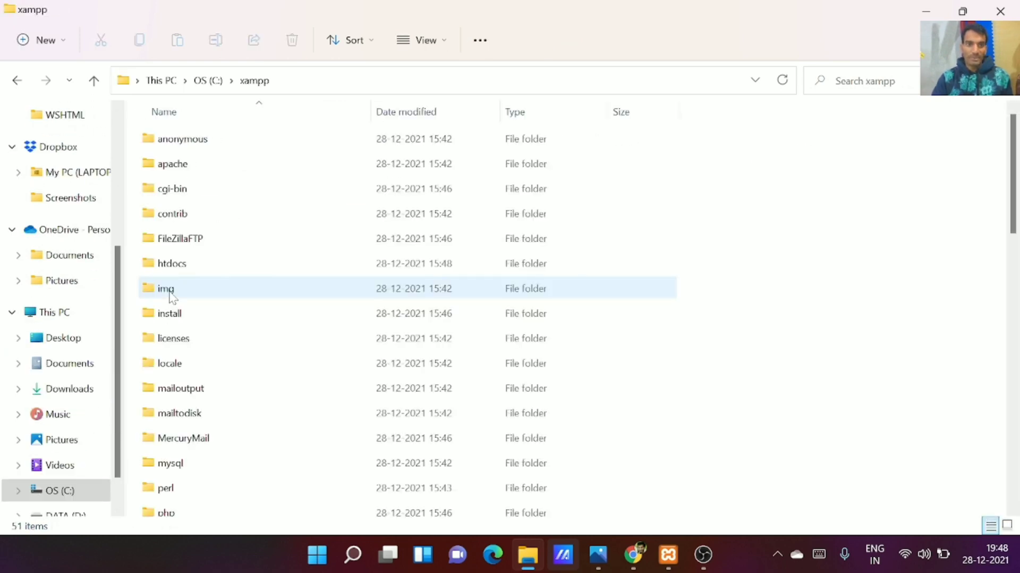
pyautogui.doubleClick(200, 270)
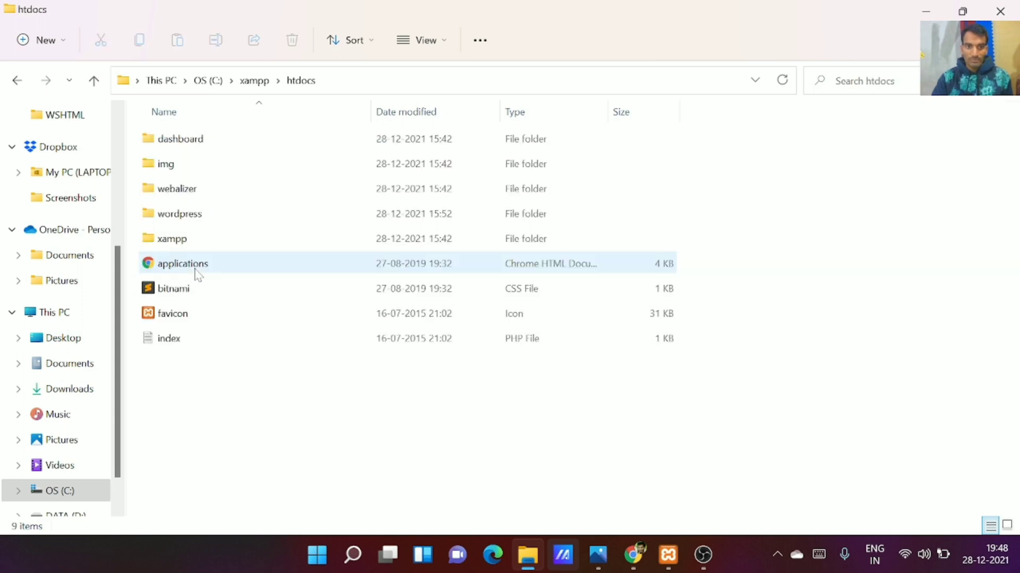
pyautogui.click(196, 215)
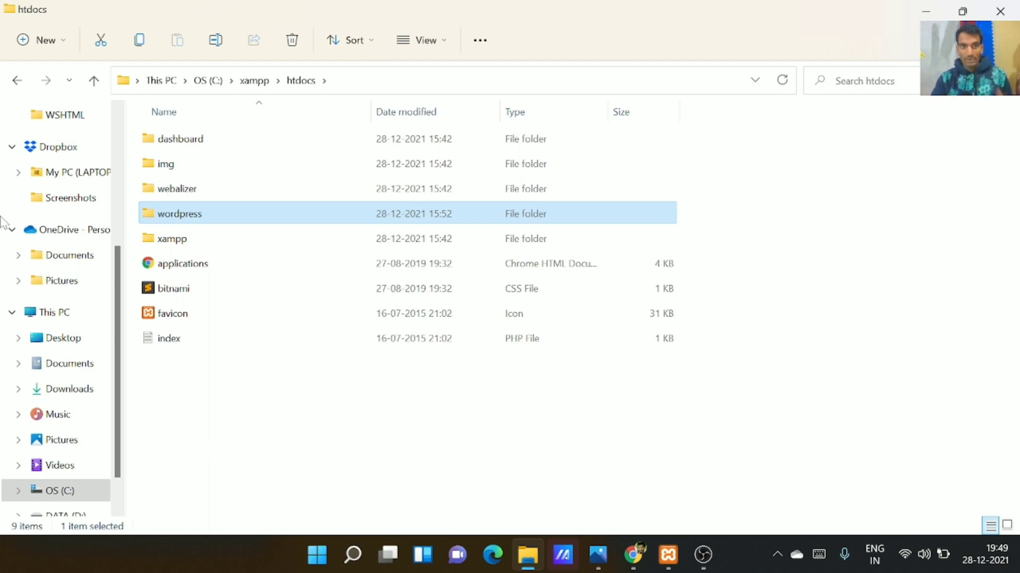
pyautogui.scroll(4, 41, 221)
pyautogui.click(42, 142)
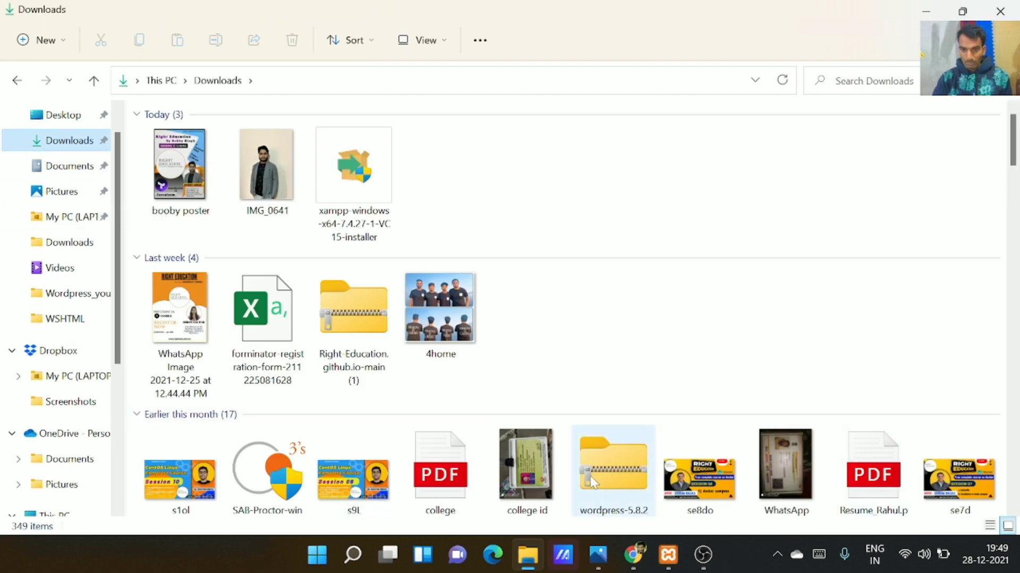
pyautogui.click(591, 478)
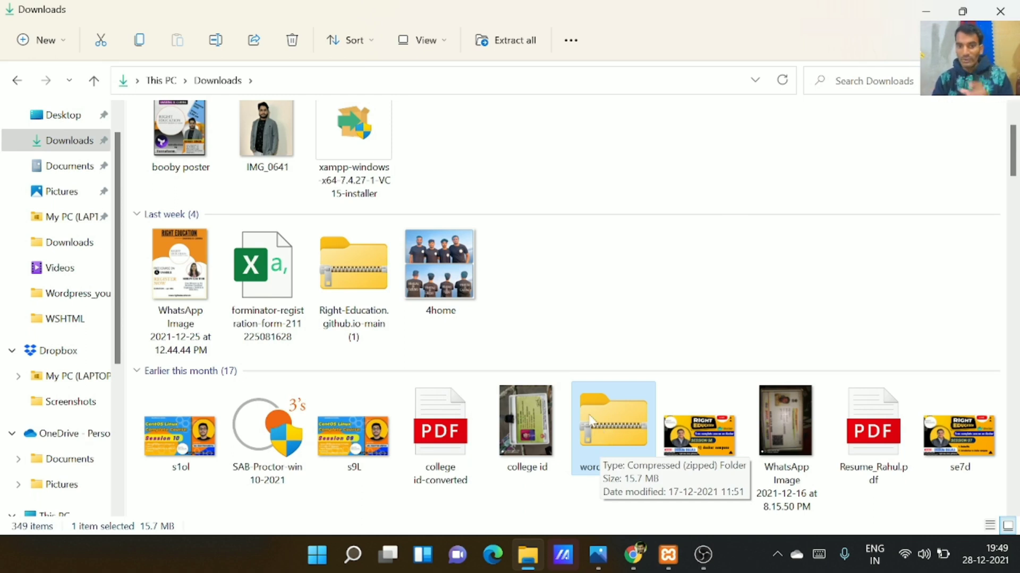
pyautogui.scroll(-2, 64, 239)
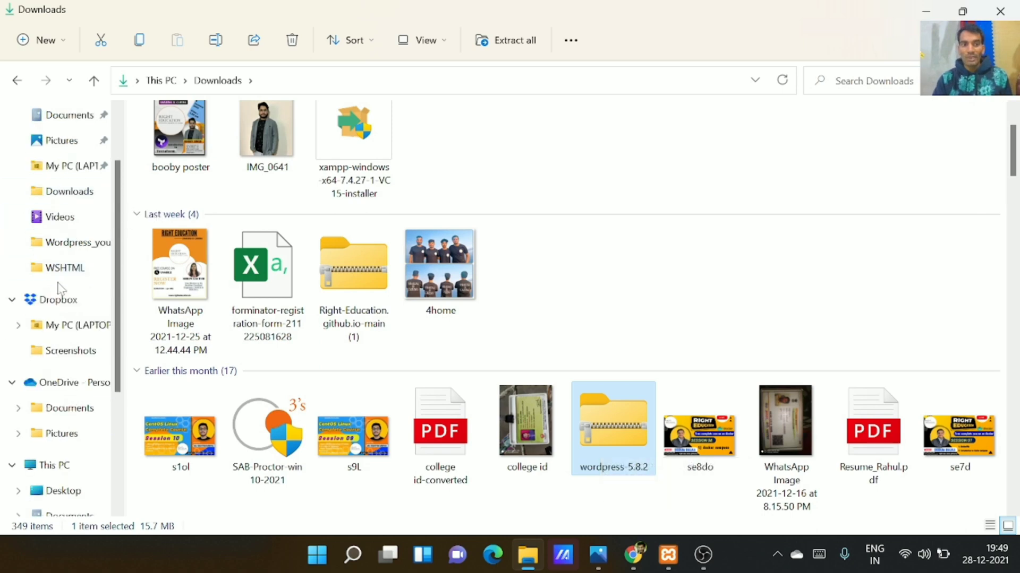
pyautogui.click(69, 416)
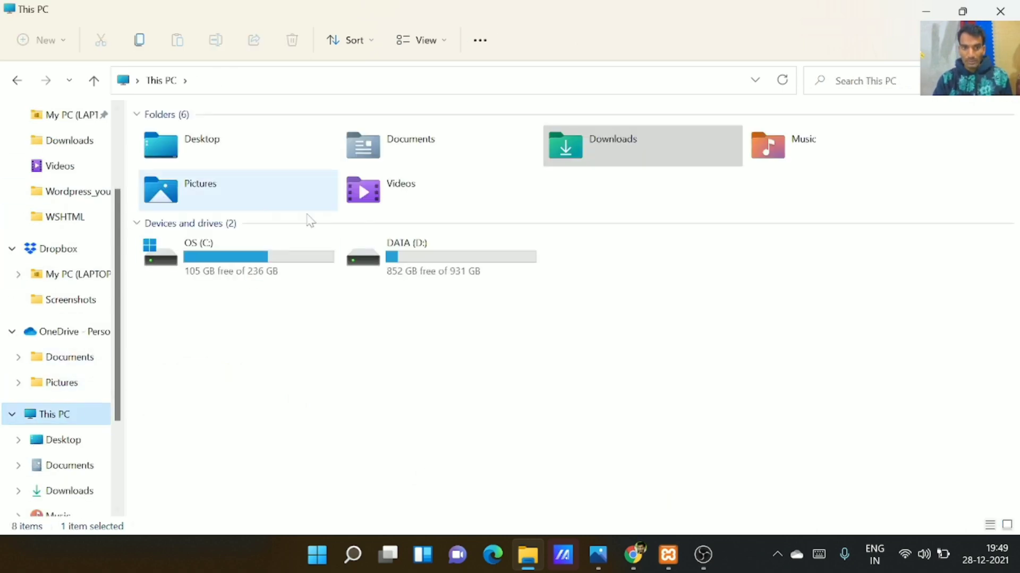
pyautogui.doubleClick(220, 272)
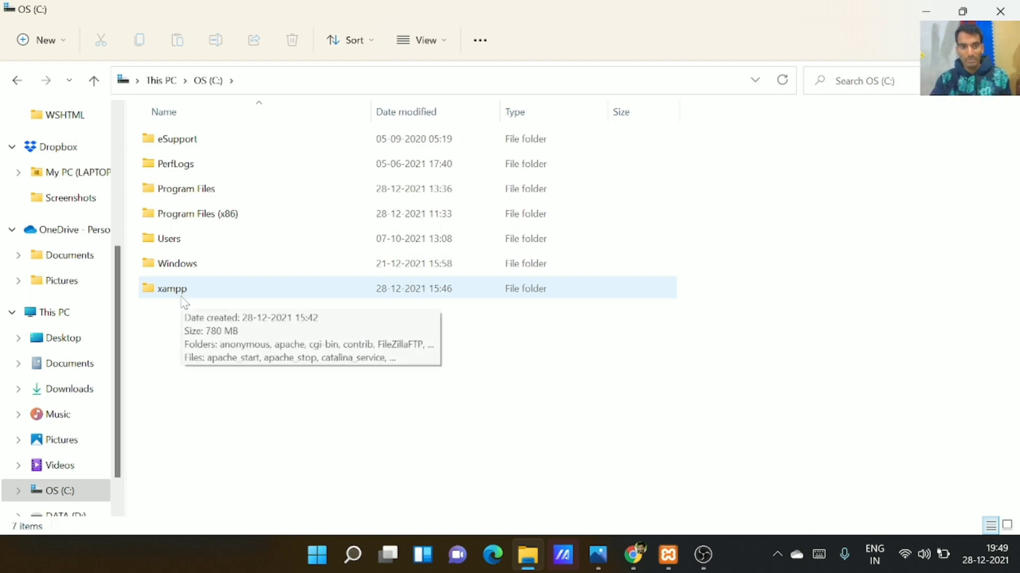
pyautogui.doubleClick(184, 297)
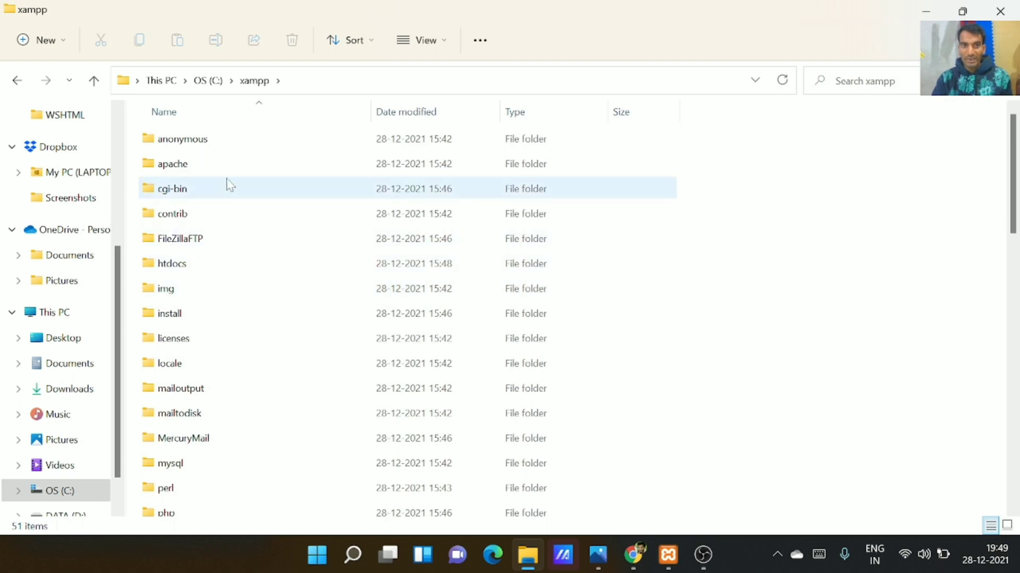
pyautogui.doubleClick(217, 270)
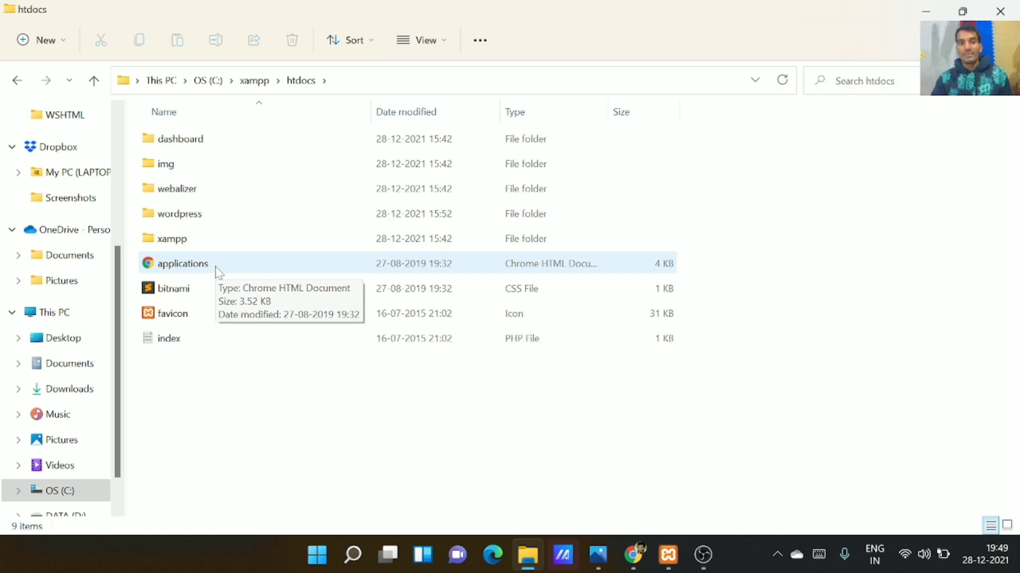
pyautogui.click(173, 220)
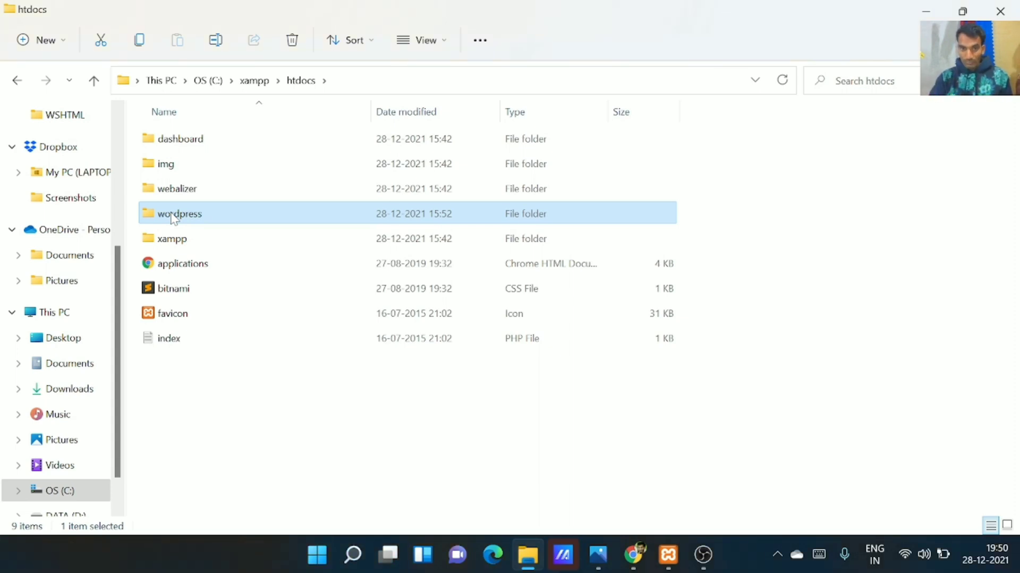
# Load the local WordPress site at localhost/wordpress in Chrome
pyautogui.click(632, 556)
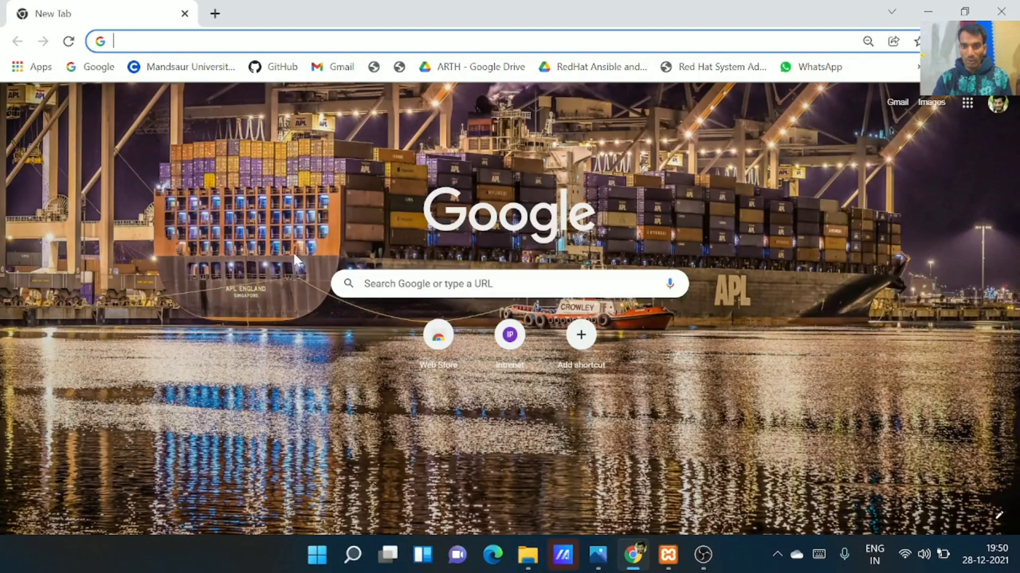
pyautogui.write('loc')
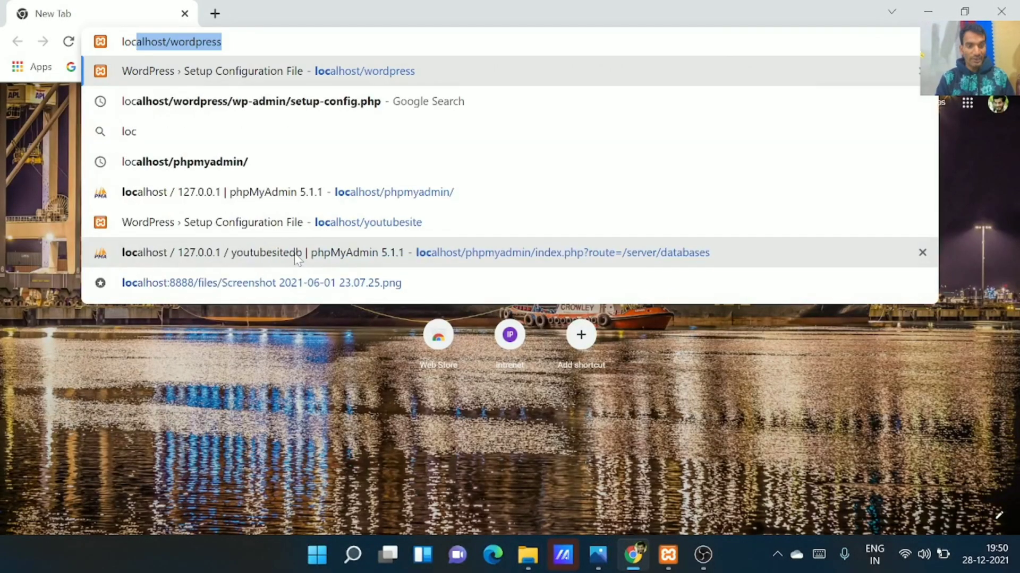
pyautogui.write('al')
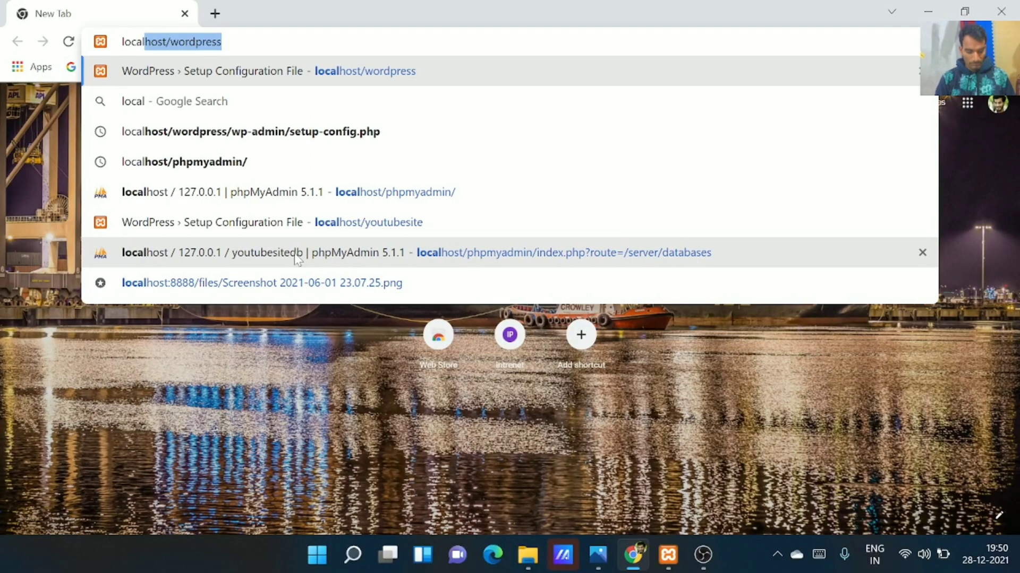
pyautogui.write('host')
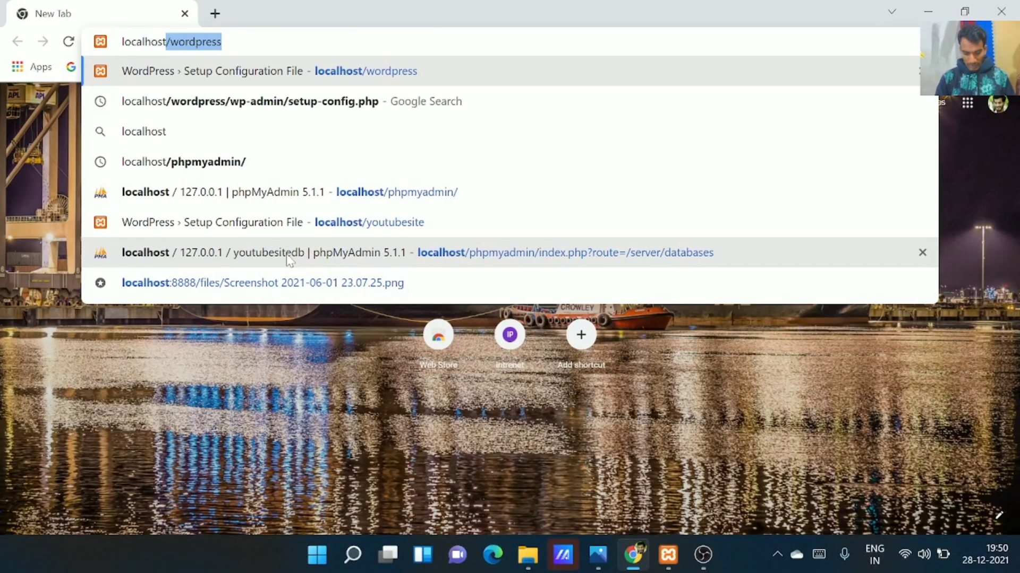
pyautogui.write('/')
pyautogui.press('Right')
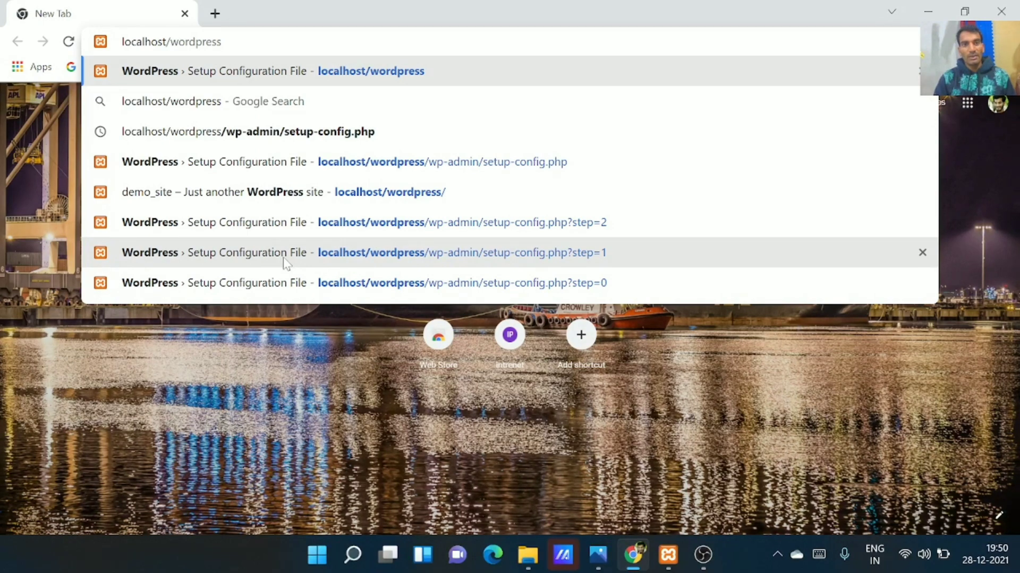
pyautogui.press('Return')
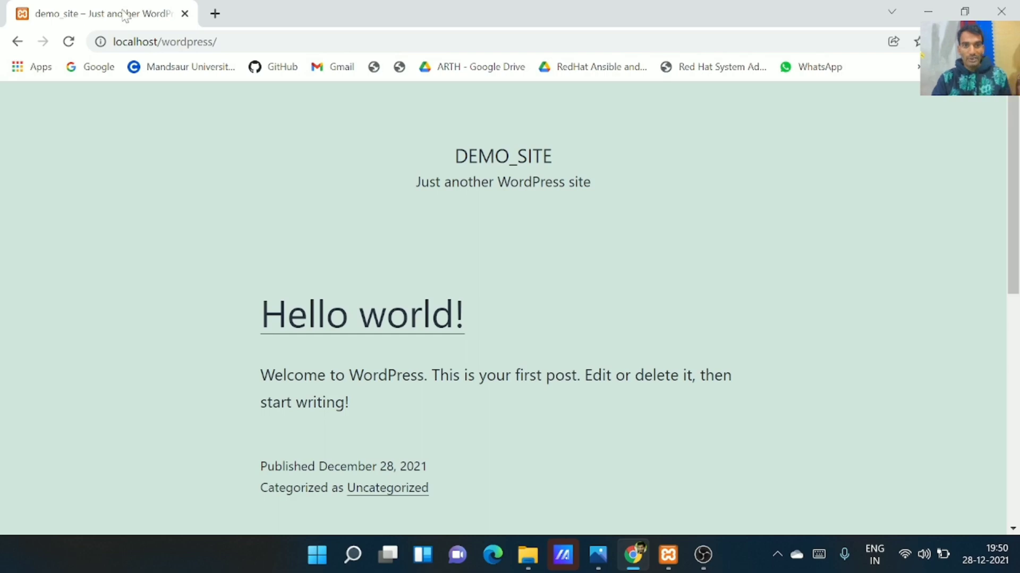
# Open a new empty tab beside the demo_site page with a clear address bar
pyautogui.click(215, 12)
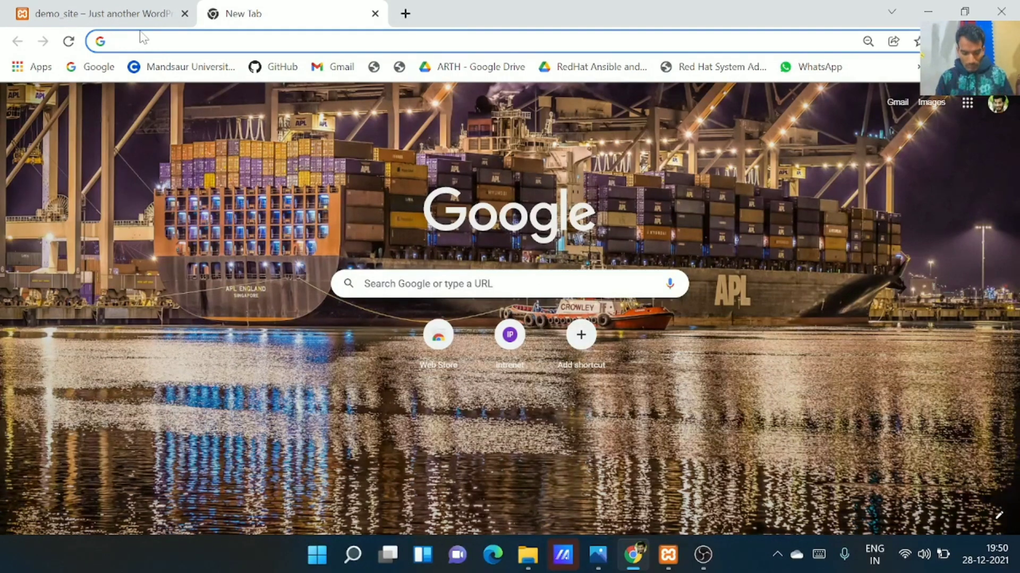
pyautogui.write(';')
pyautogui.press('BackSpace')
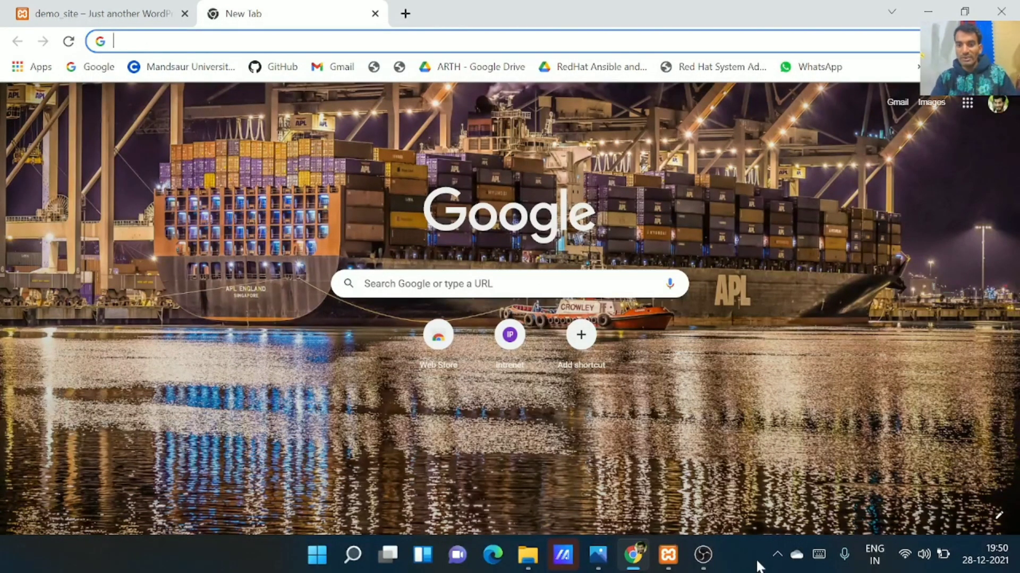
# Inspect the wordpress folder in htdocs, peek at its contents, and return to htdocs
pyautogui.click(528, 563)
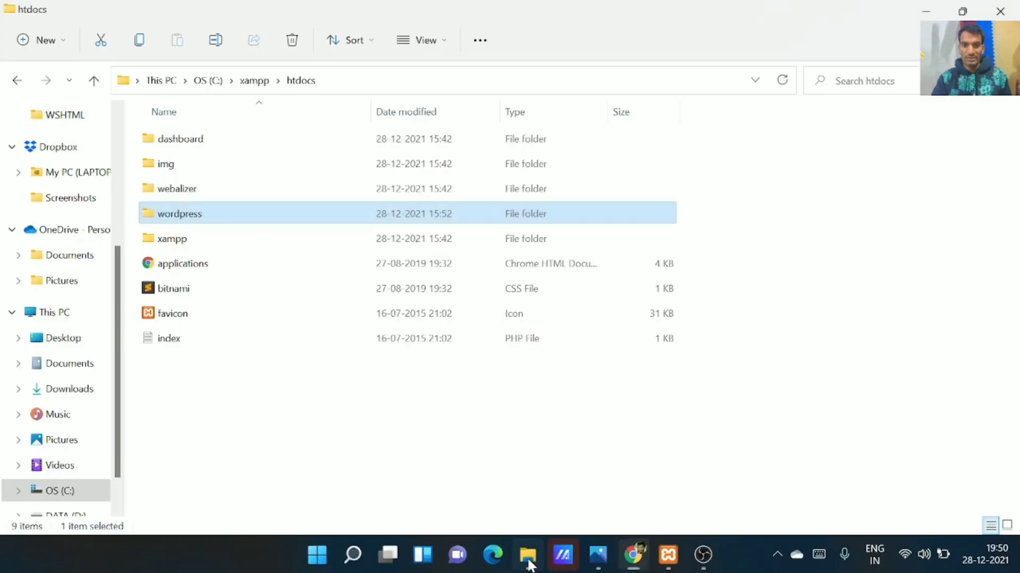
pyautogui.click(177, 215)
pyautogui.click(254, 219)
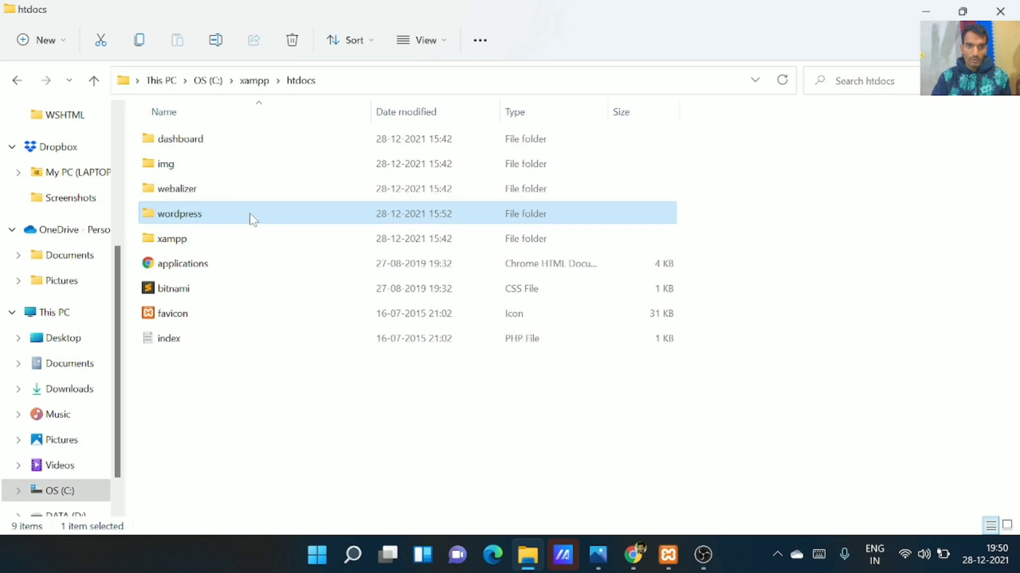
pyautogui.rightClick(254, 219)
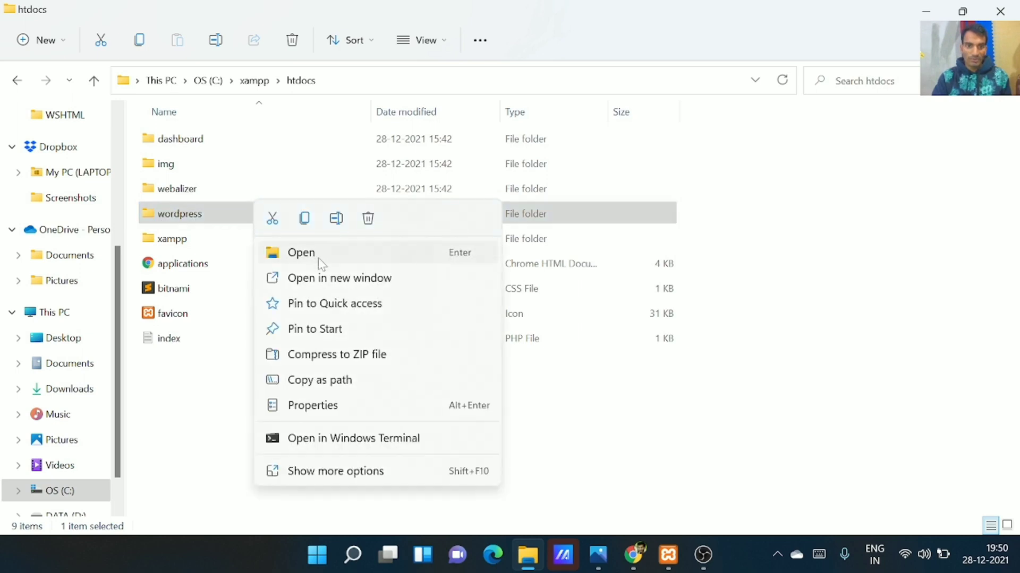
pyautogui.click(141, 412)
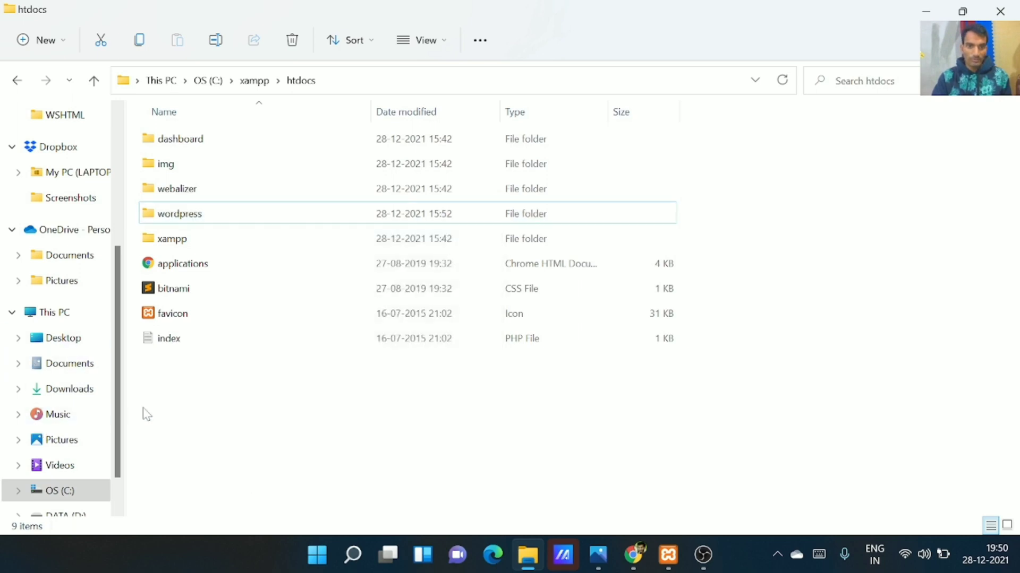
pyautogui.rightClick(211, 224)
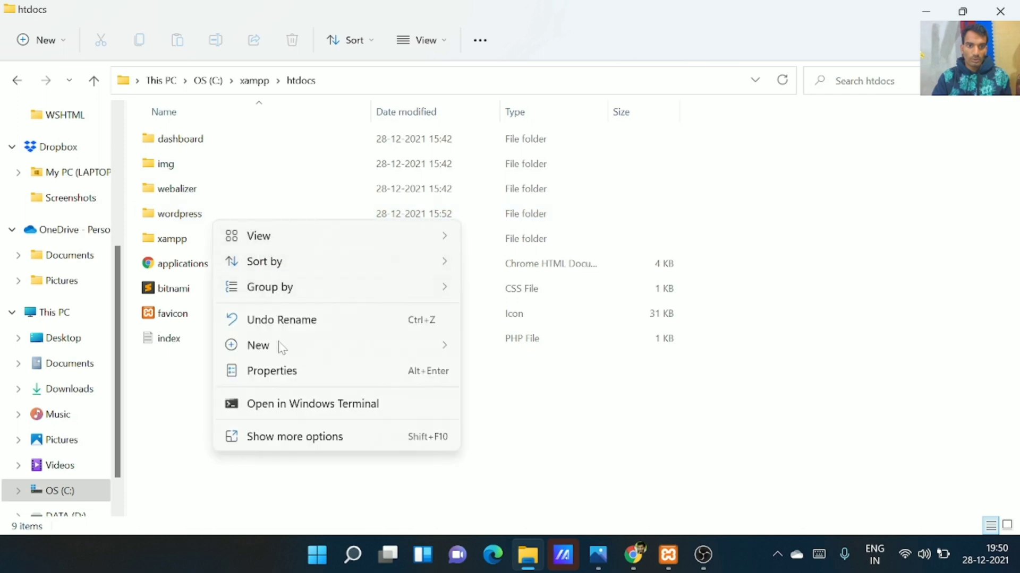
pyautogui.click(162, 218)
pyautogui.rightClick(162, 218)
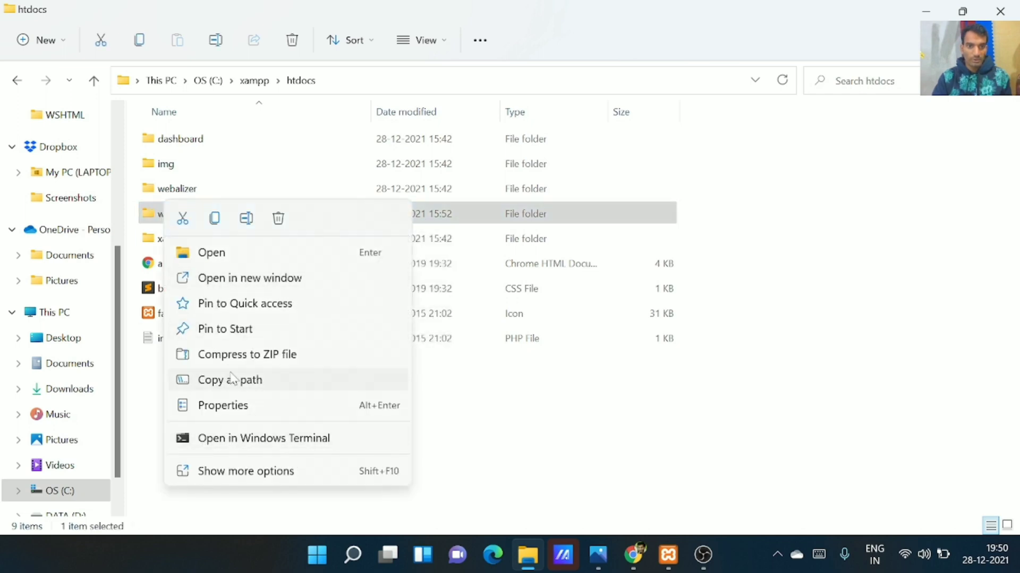
pyautogui.click(581, 453)
pyautogui.scroll(3, 58, 175)
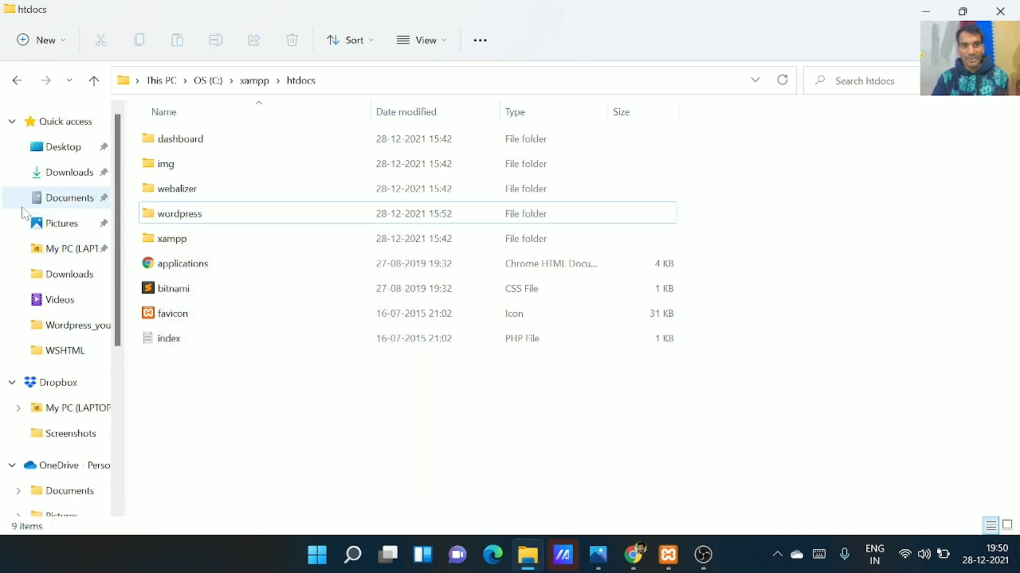
pyautogui.click(205, 219)
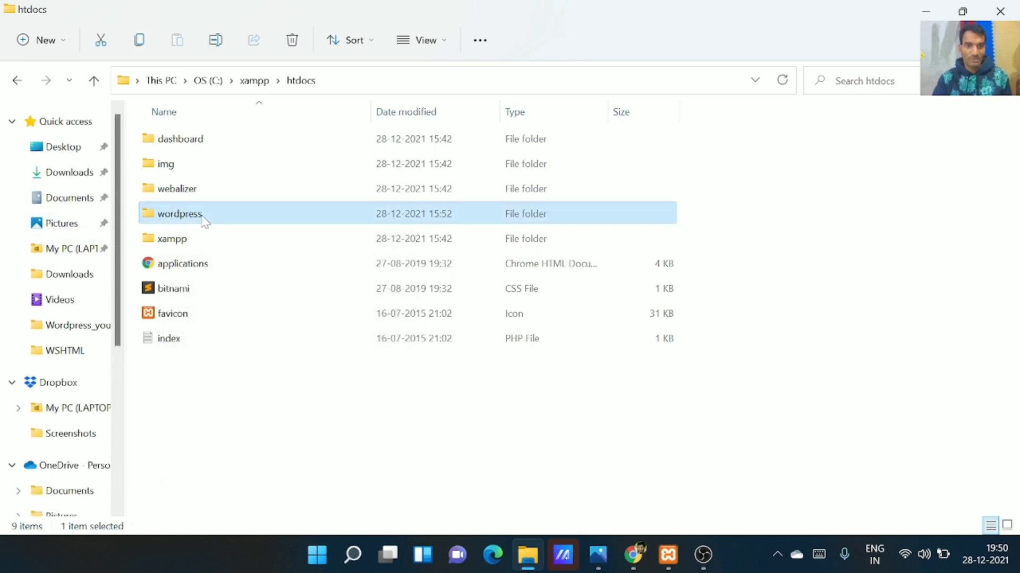
pyautogui.doubleClick(205, 218)
pyautogui.click(18, 81)
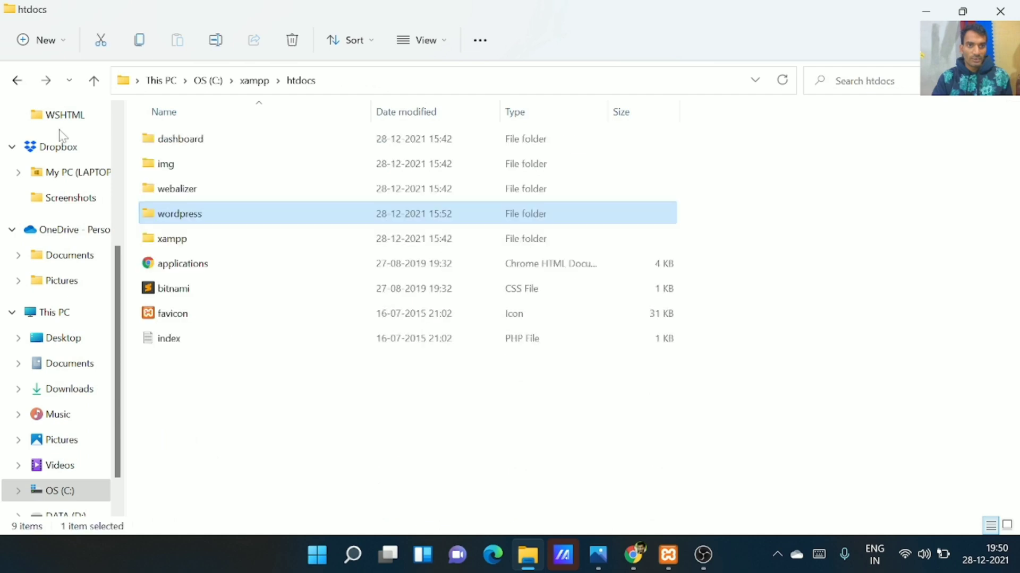
# Rename the wordpress folder to my_site
pyautogui.click(162, 215)
pyautogui.click(161, 214)
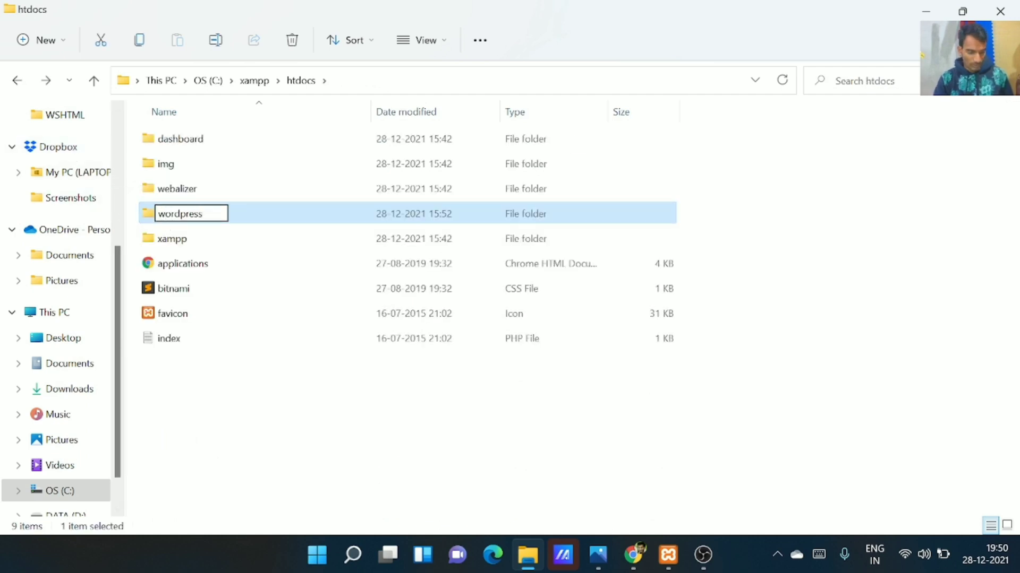
pyautogui.press('BackSpace')
pyautogui.press('BackSpace')
pyautogui.press('BackSpace')
pyautogui.press('BackSpace')
pyautogui.press('BackSpace')
pyautogui.press('BackSpace')
pyautogui.press('BackSpace')
pyautogui.press('BackSpace')
pyautogui.press('BackSpace')
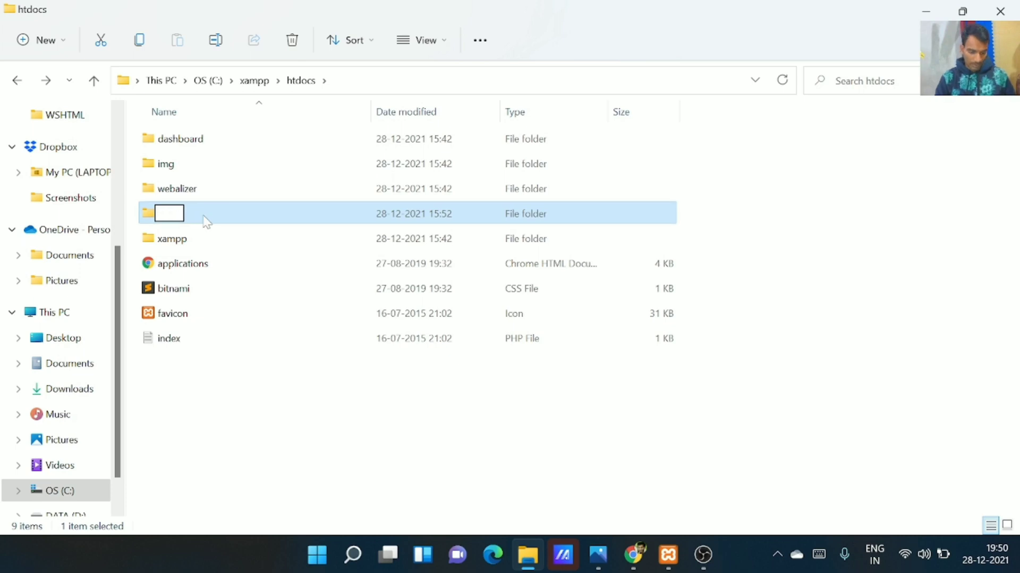
pyautogui.write('my site')
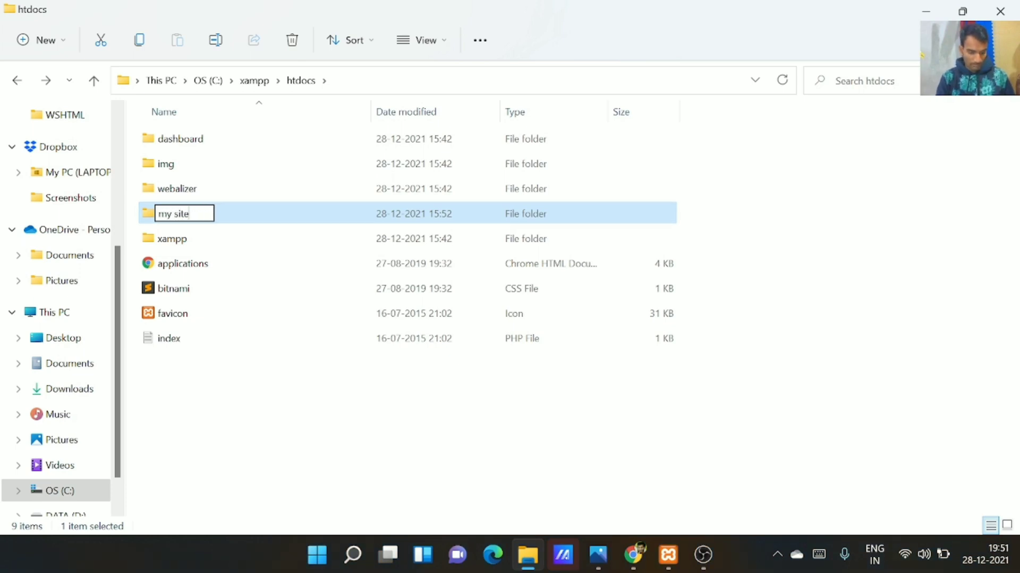
pyautogui.press('BackSpace')
pyautogui.press('BackSpace')
pyautogui.press('BackSpace')
pyautogui.press('BackSpace')
pyautogui.press('BackSpace')
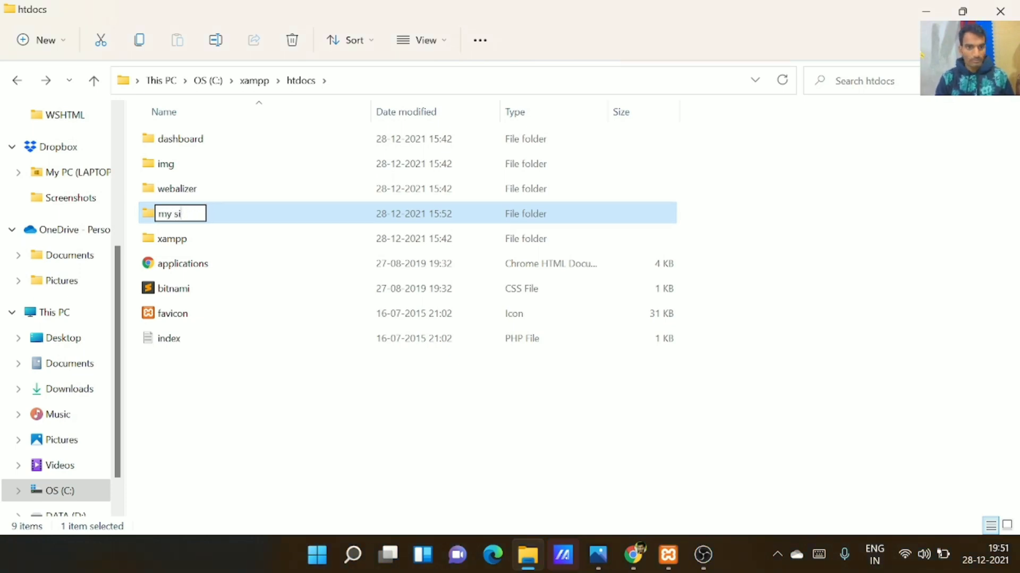
pyautogui.write('_sirte')
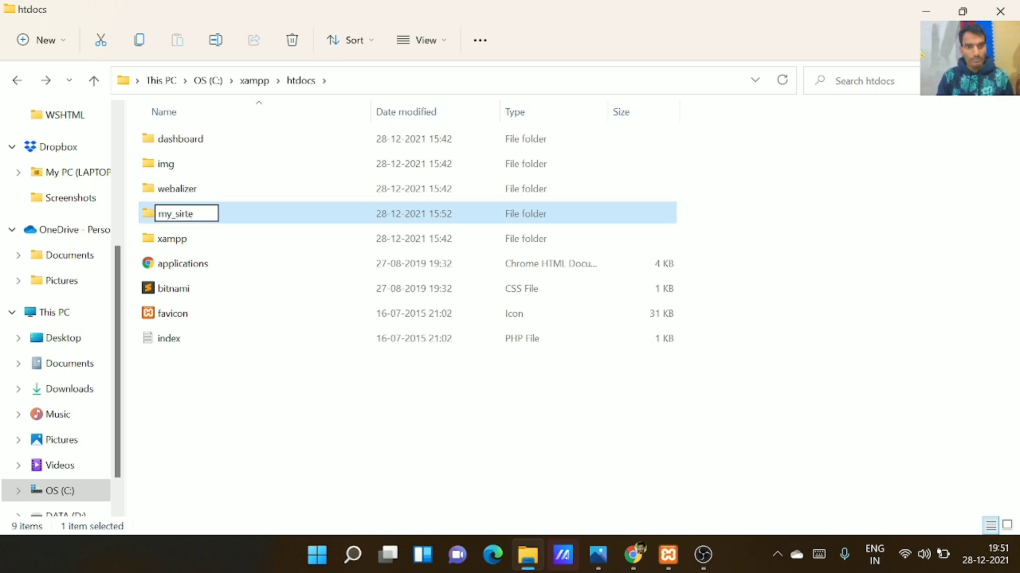
pyautogui.press('BackSpace')
pyautogui.press('BackSpace')
pyautogui.press('BackSpace')
pyautogui.write('te')
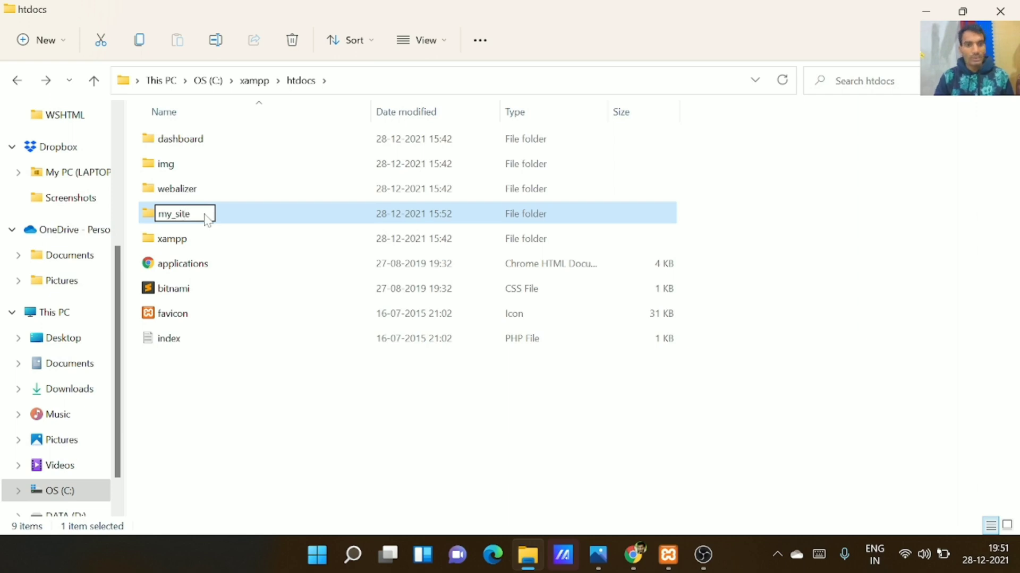
pyautogui.press('Return')
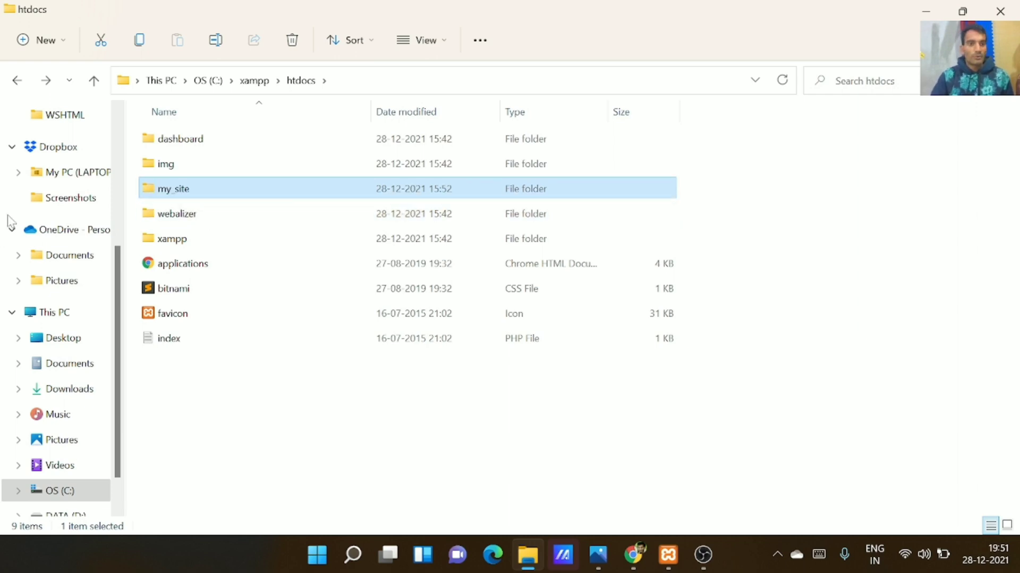
pyautogui.scroll(4, 16, 229)
# Extract the wordpress-5.8.2 zip from Downloads into C:\xampp\htdocs
pyautogui.click(56, 172)
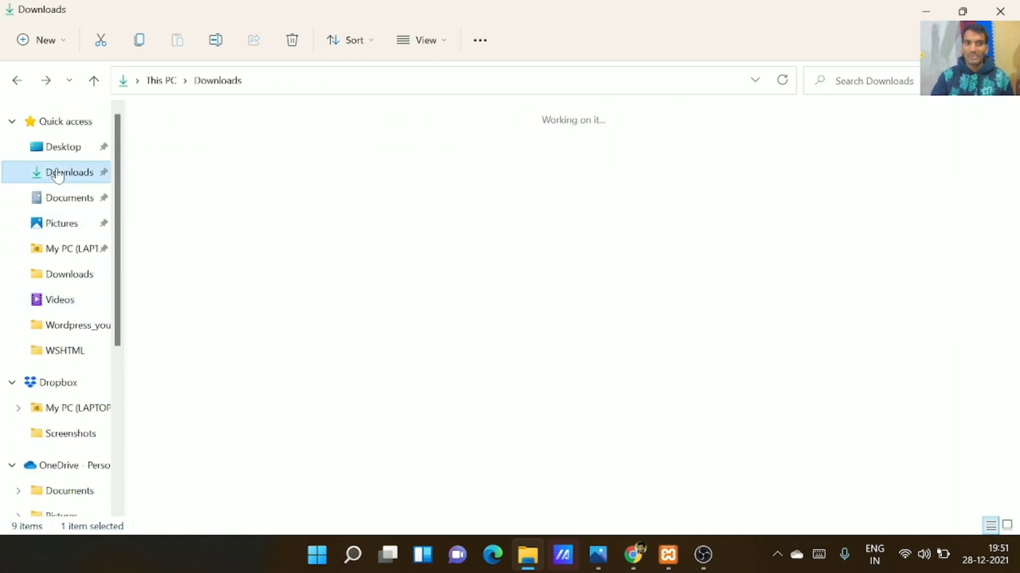
pyautogui.scroll(-1, 635, 467)
pyautogui.rightClick(634, 467)
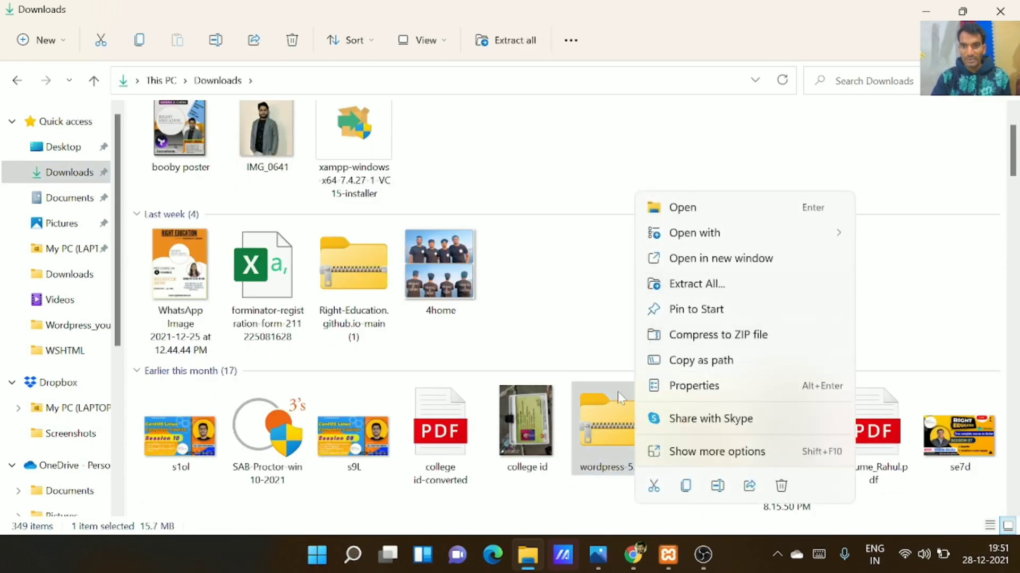
pyautogui.click(671, 291)
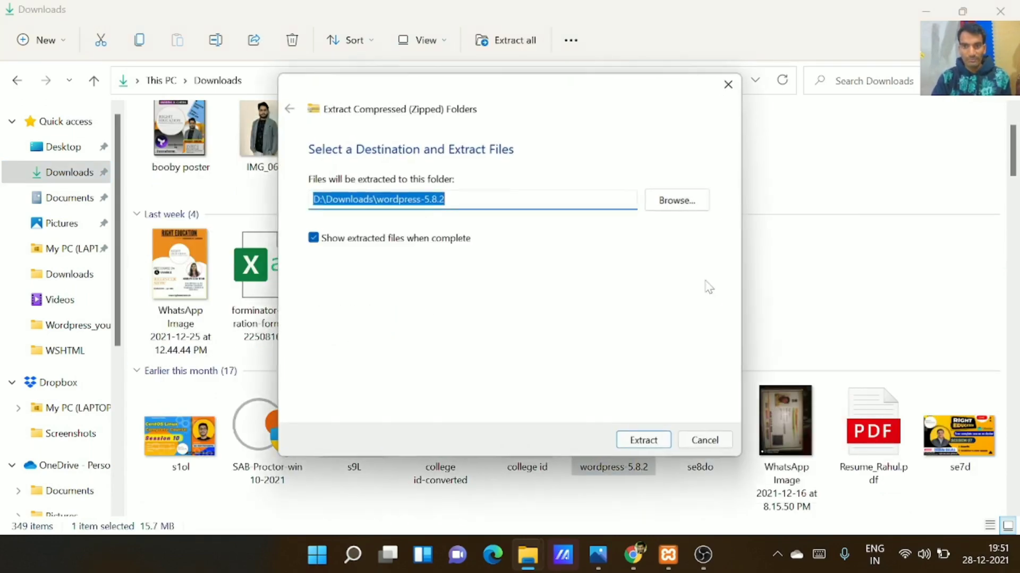
pyautogui.click(682, 207)
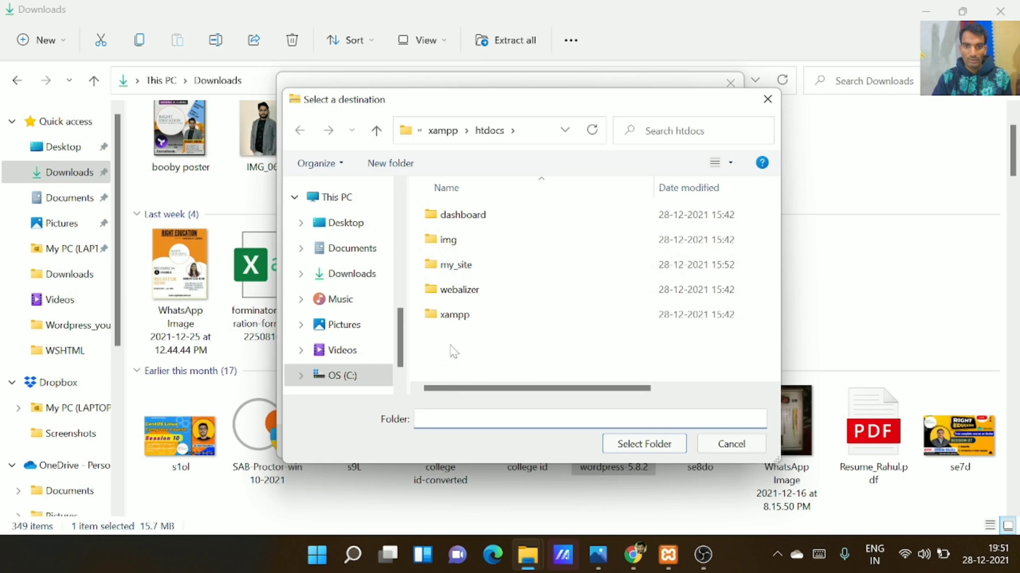
pyautogui.click(642, 446)
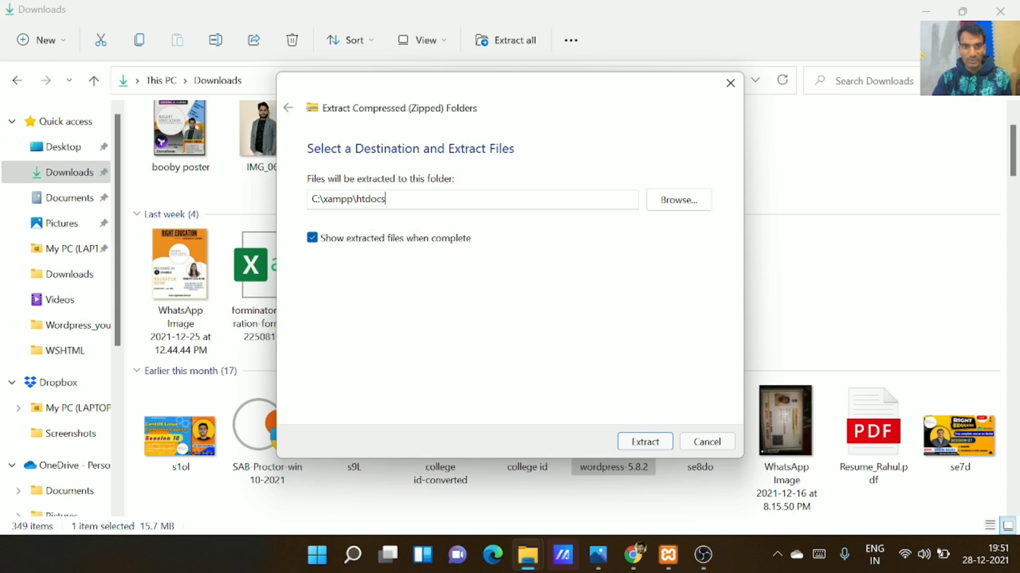
pyautogui.moveTo(386, 198); pyautogui.dragTo(314, 199)
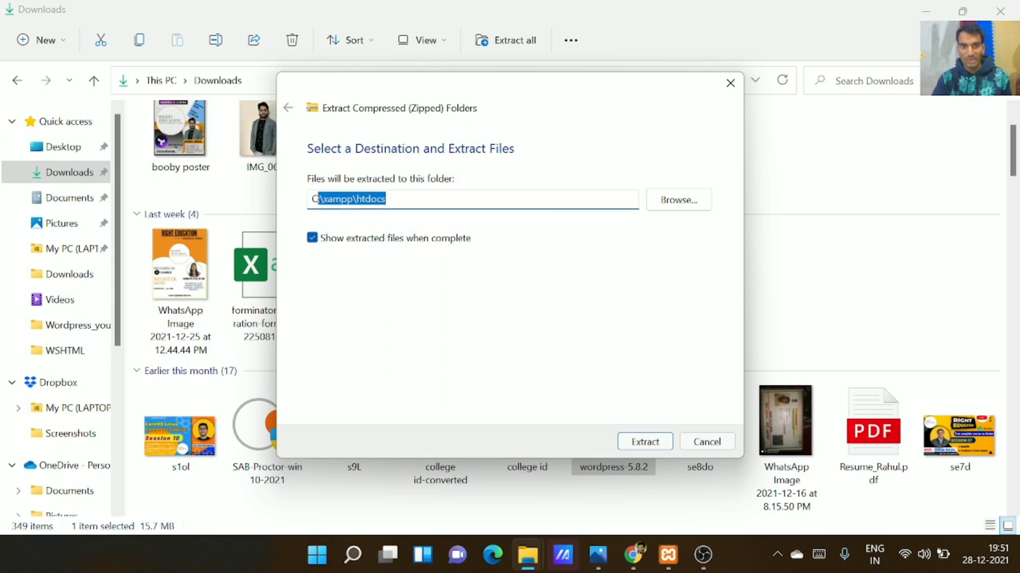
pyautogui.click(662, 442)
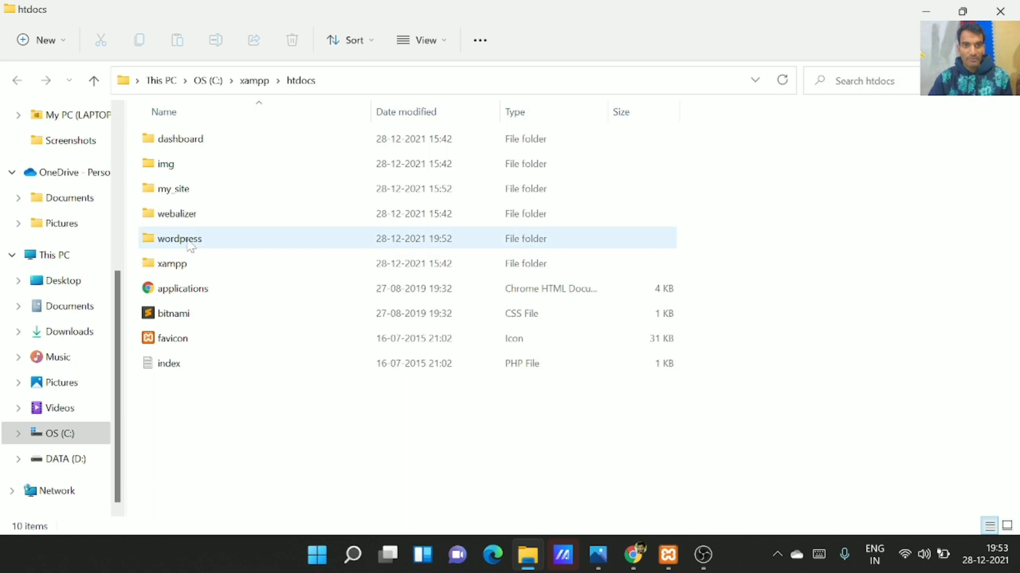
pyautogui.moveTo(187, 244)
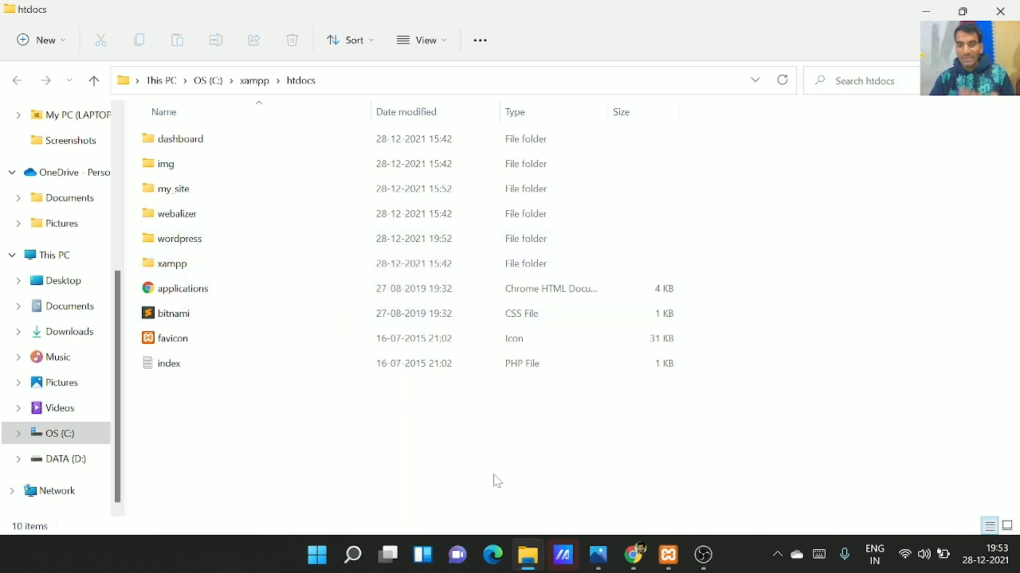
# Load localhost/wordpress in Chrome and close the old demo_site tab
pyautogui.click(642, 558)
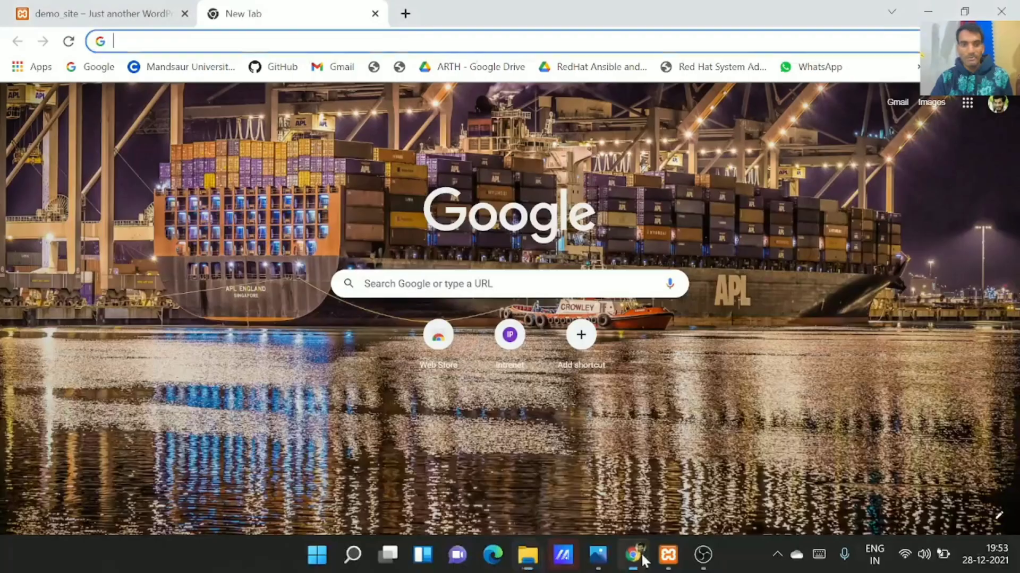
pyautogui.write('localhost/wordpress')
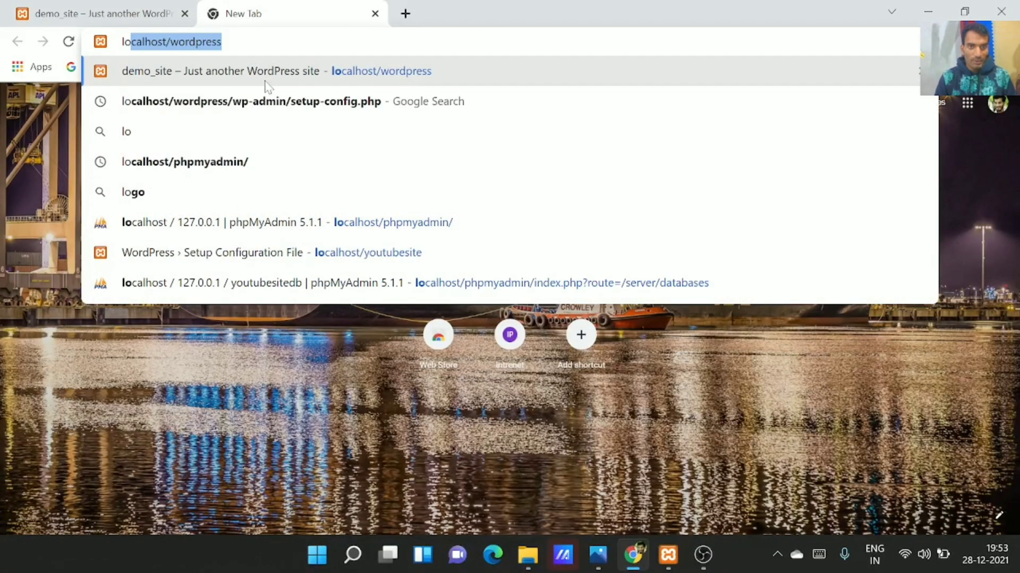
pyautogui.press('End')
pyautogui.press('Return')
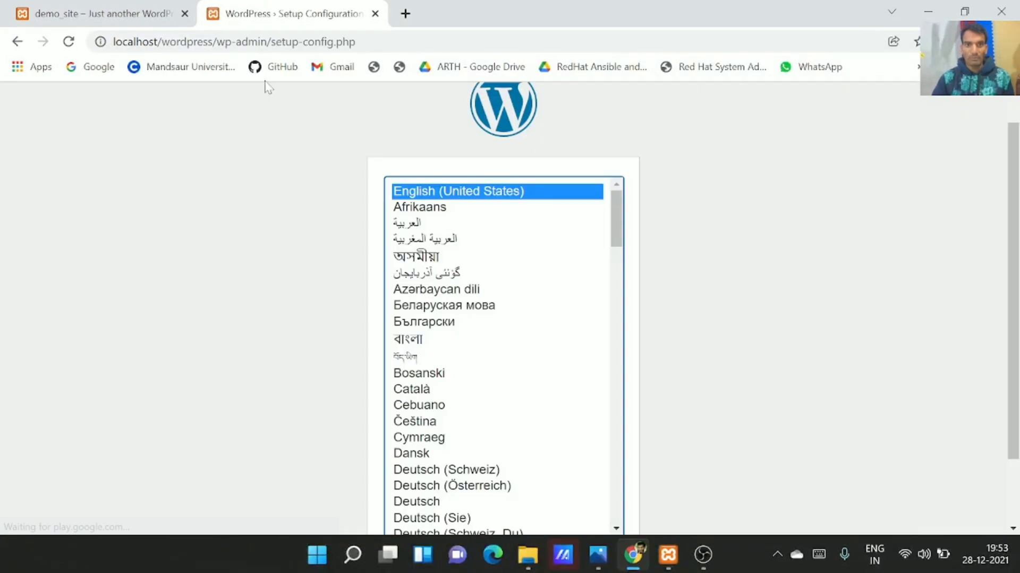
pyautogui.click(185, 14)
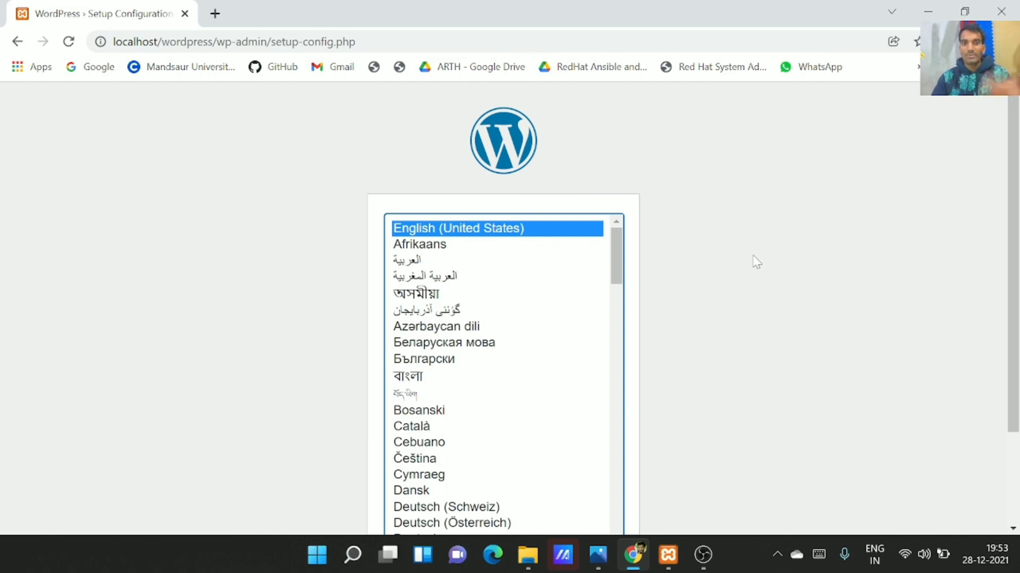
# Confirm English, continue to the database form, and clear the default database name
pyautogui.scroll(-3, 756, 262)
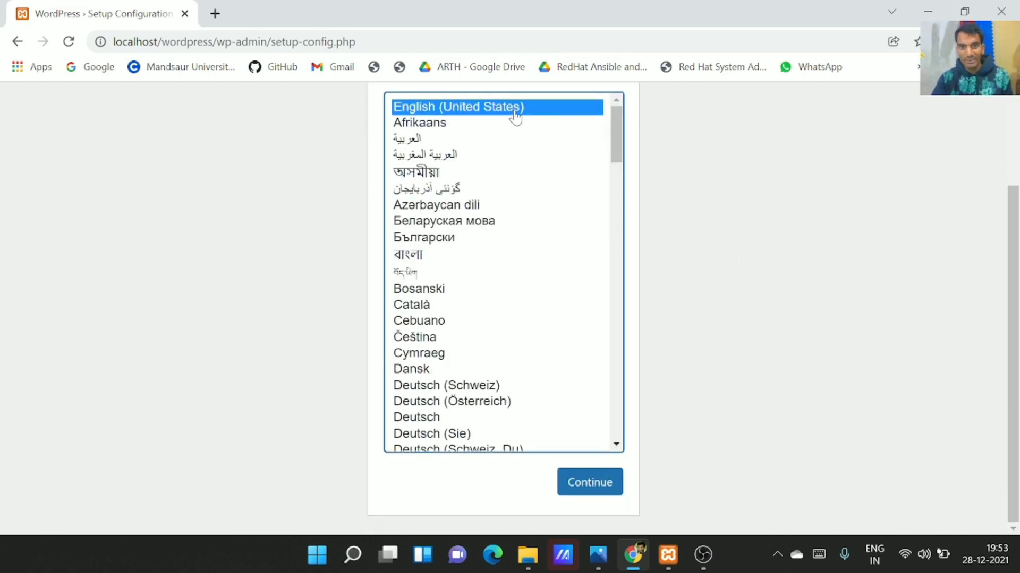
pyautogui.click(577, 481)
pyautogui.scroll(-1, 435, 341)
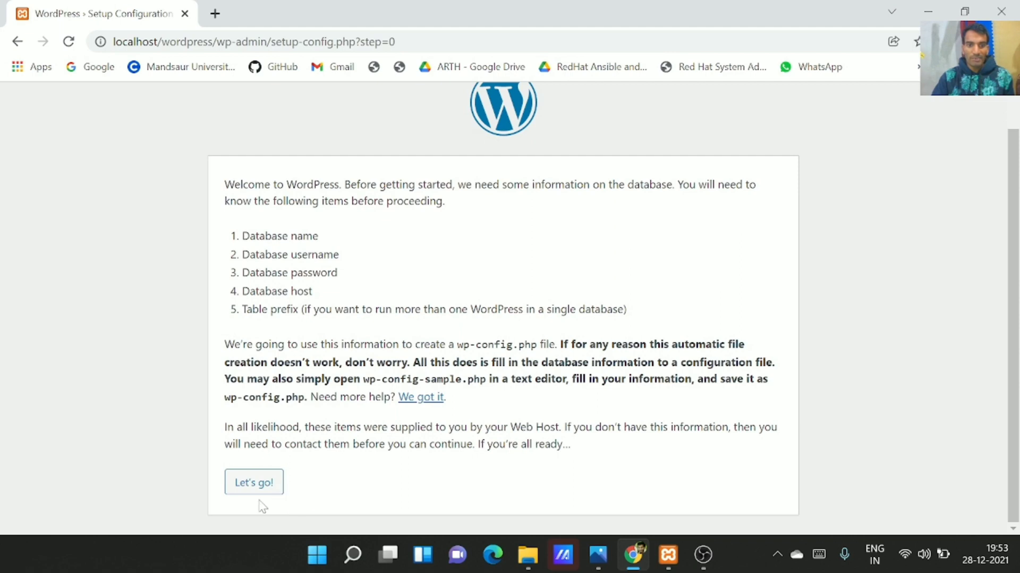
pyautogui.click(255, 482)
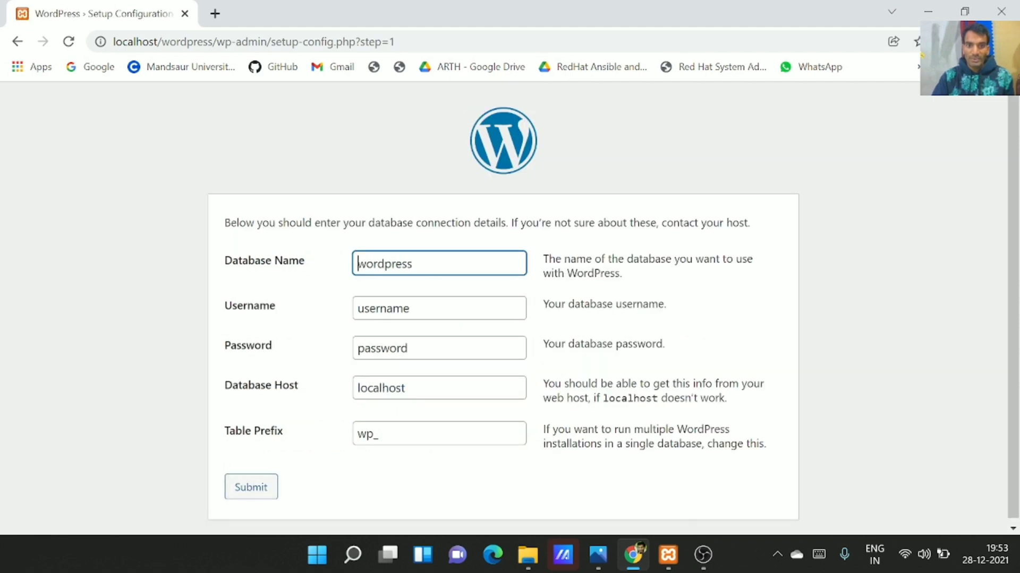
pyautogui.click(413, 264)
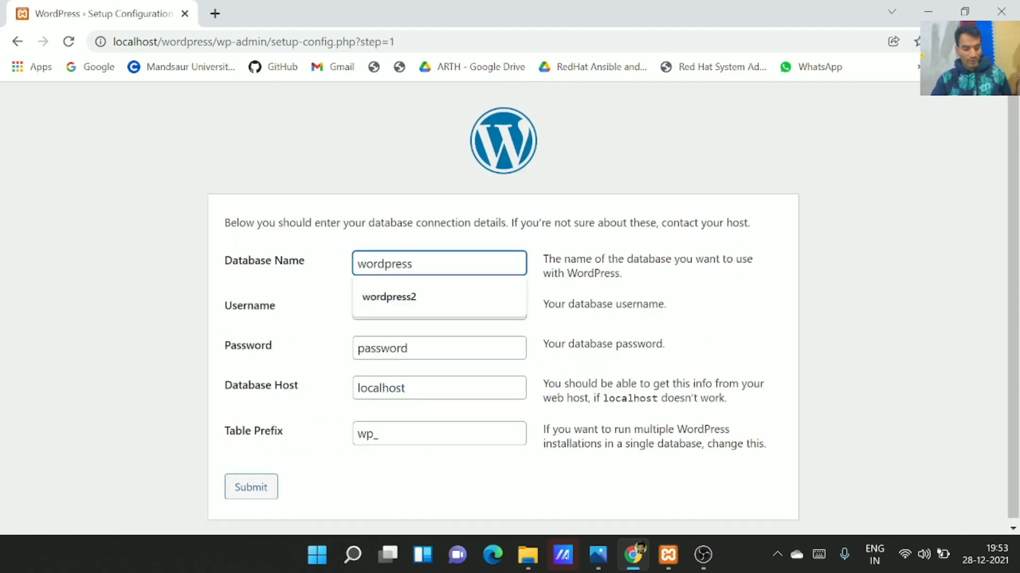
pyautogui.hotkey('ctrl', 'a')
pyautogui.press('BackSpace')
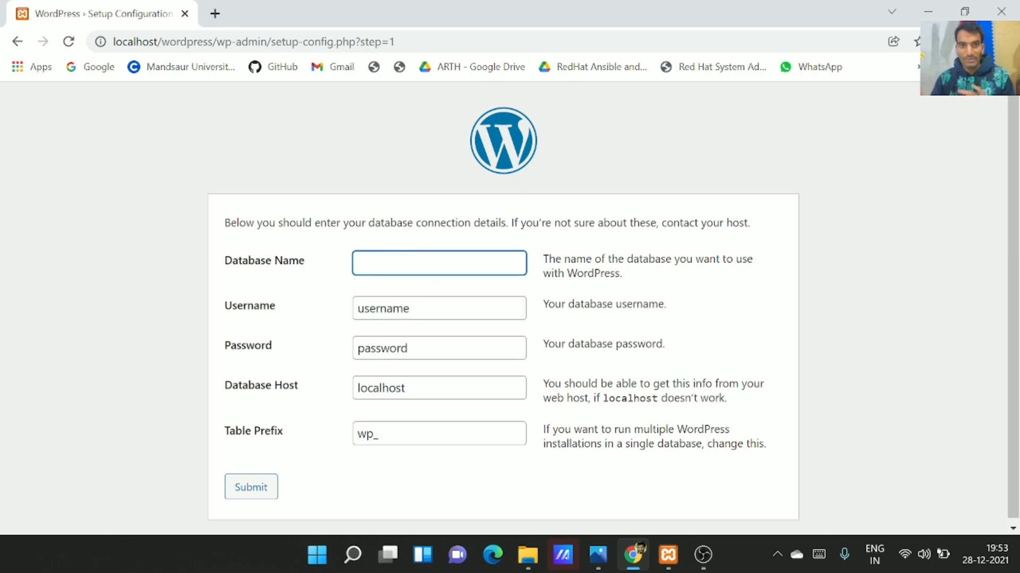
pyautogui.click(215, 12)
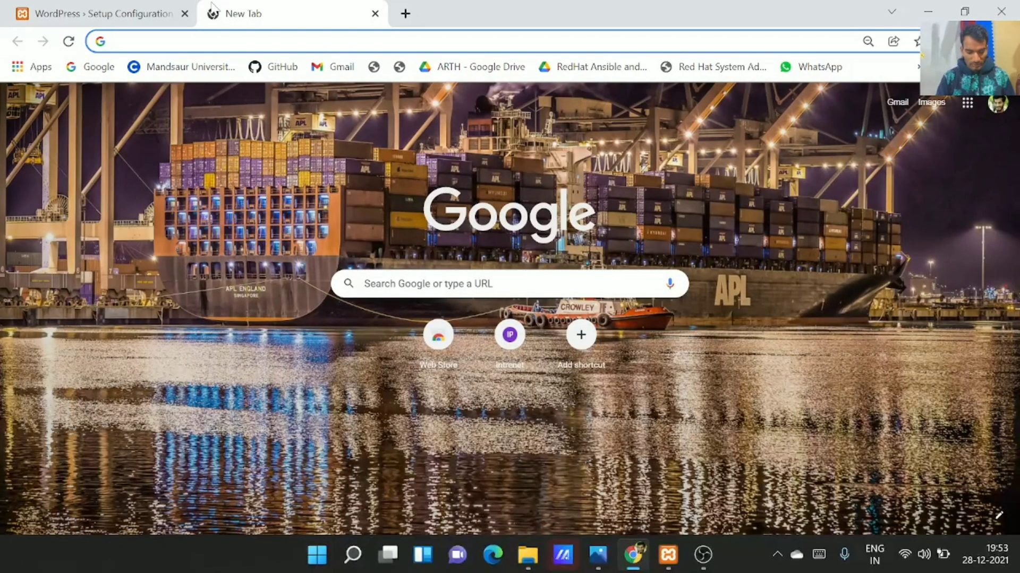
# Go to localhost/phpmyadmin and open the youtubesitedb database to check it has no tables
pyautogui.write('loca')
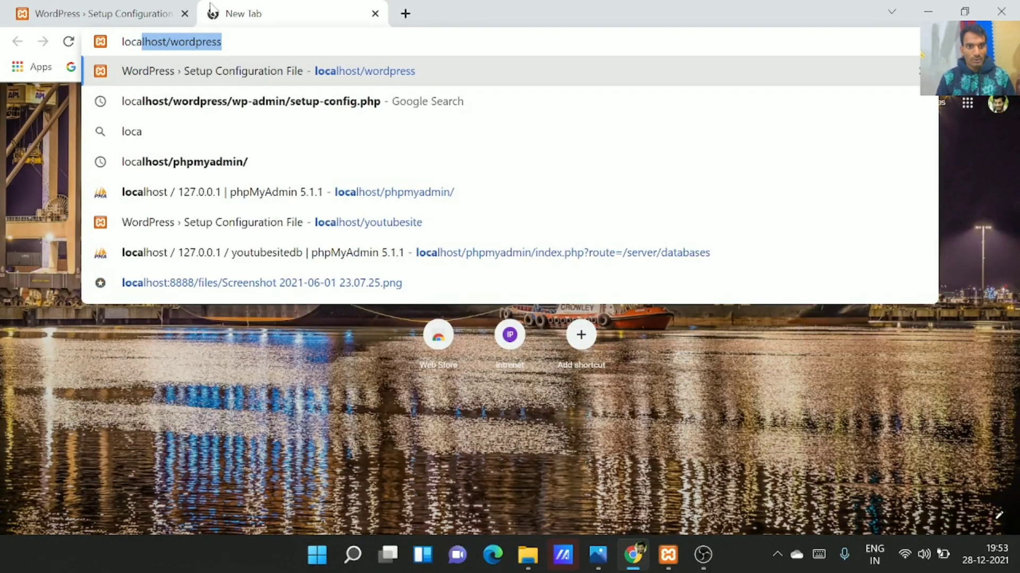
pyautogui.press('Right')
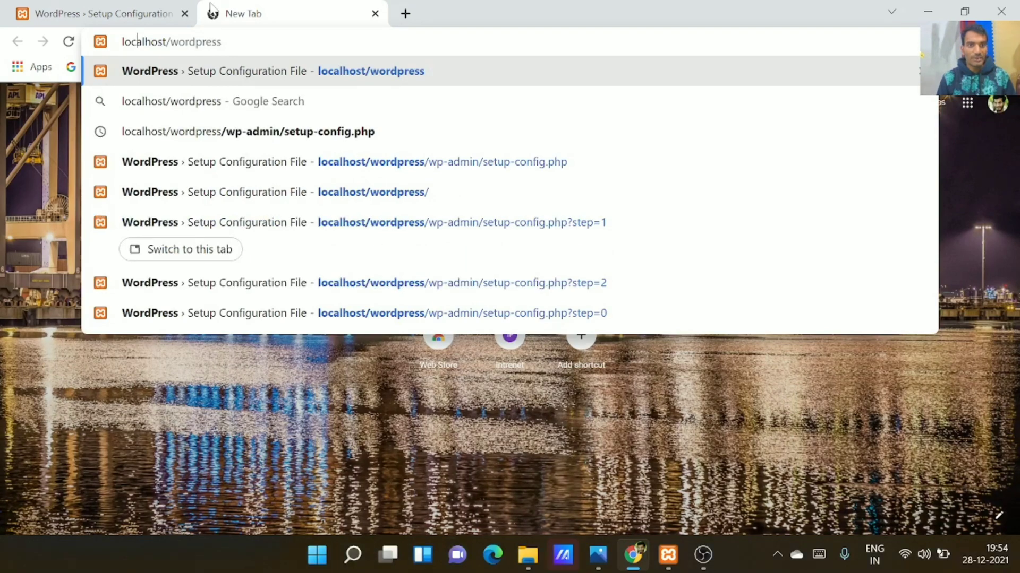
pyautogui.press('Right')
pyautogui.press('Right')
pyautogui.press('Right')
pyautogui.press('Right')
pyautogui.press('Right')
pyautogui.press('Right')
pyautogui.press('Right')
pyautogui.press('Right')
pyautogui.press('Right')
pyautogui.press('Right')
pyautogui.press('Right')
pyautogui.press('Right')
pyautogui.press('Right')
pyautogui.press('Right')
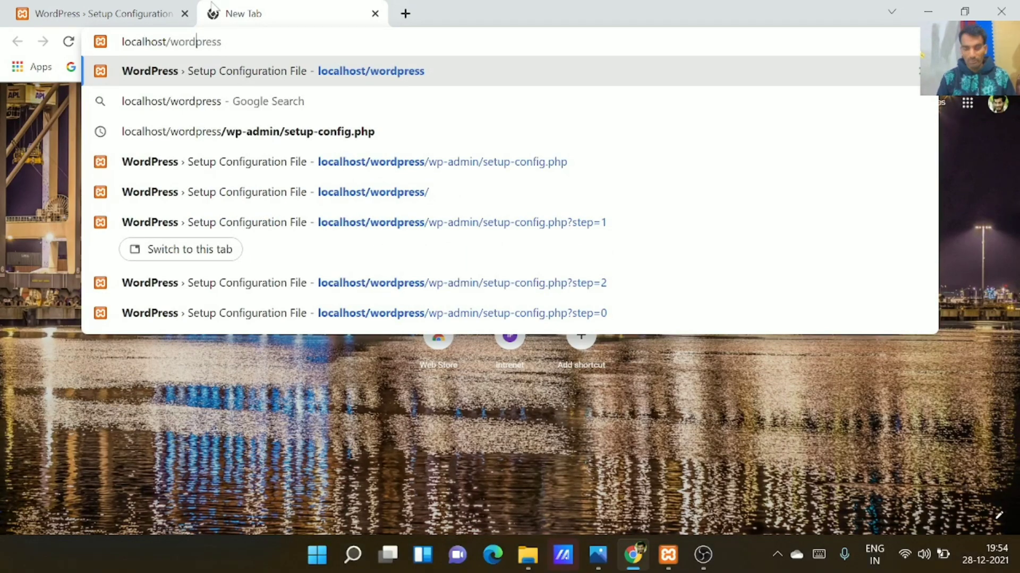
pyautogui.press('Right')
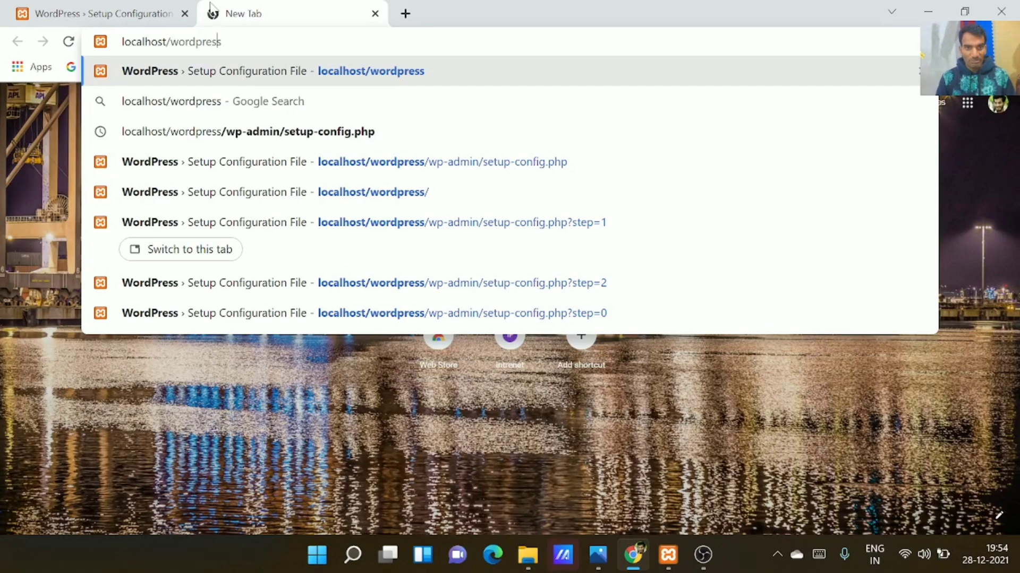
pyautogui.press('Right')
pyautogui.press('BackSpace')
pyautogui.press('BackSpace')
pyautogui.press('BackSpace')
pyautogui.press('BackSpace')
pyautogui.press('BackSpace')
pyautogui.press('BackSpace')
pyautogui.press('BackSpace')
pyautogui.press('BackSpace')
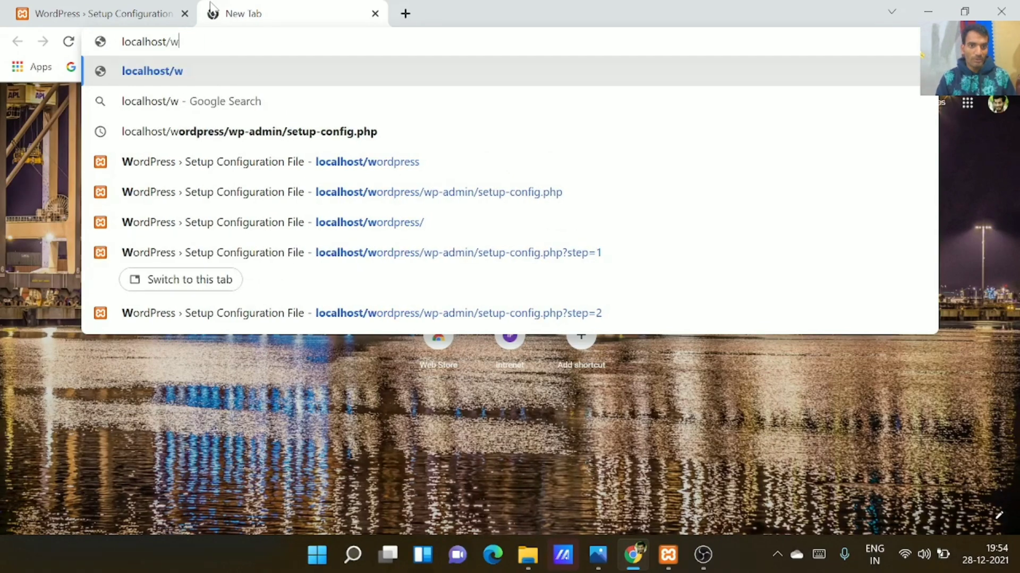
pyautogui.press('BackSpace')
pyautogui.write('phpmyadmin/')
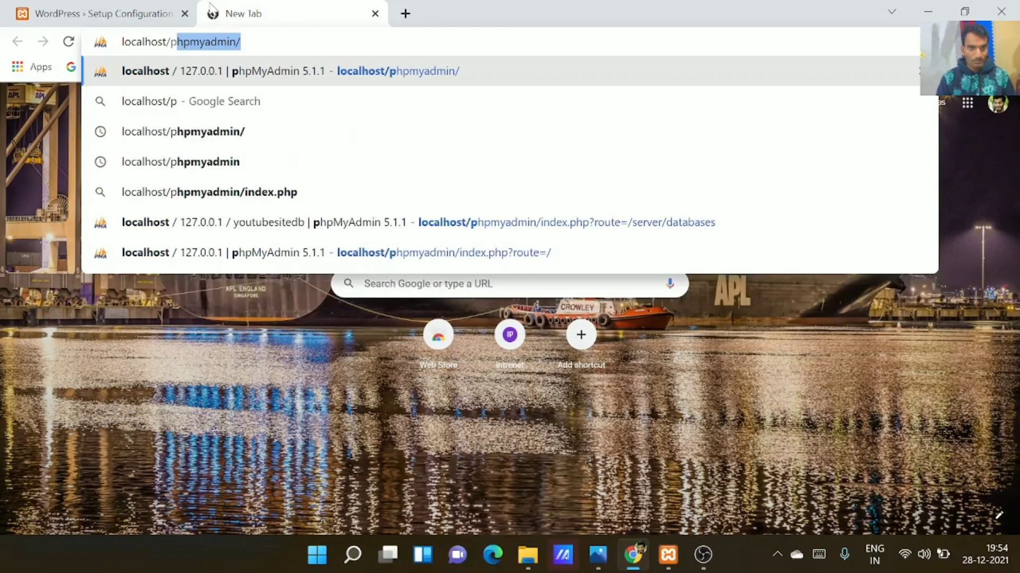
pyautogui.press('Right')
pyautogui.press('Return')
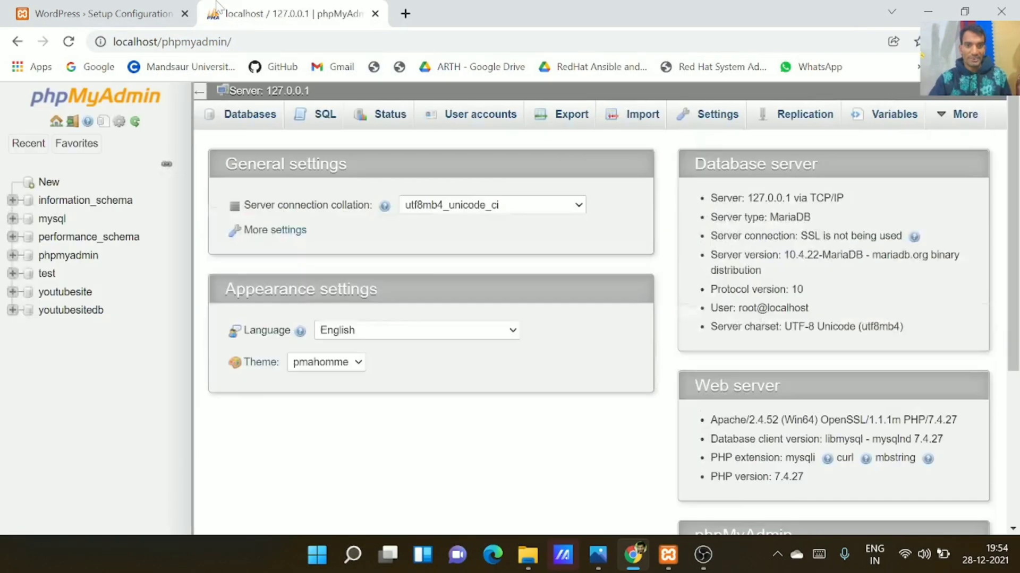
pyautogui.click(51, 316)
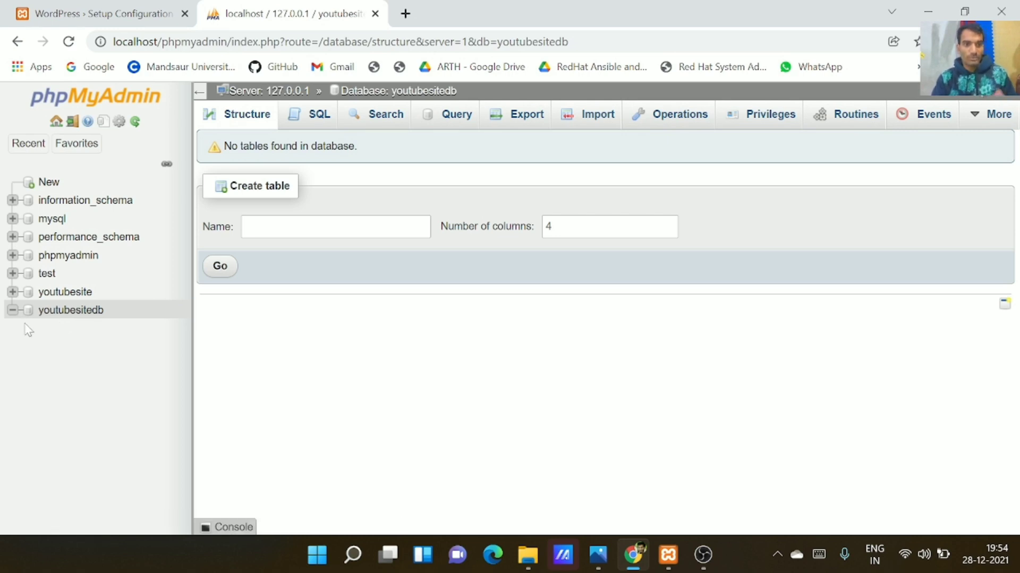
# Enter youtubesitedb as the database name and root as the username
pyautogui.click(88, 13)
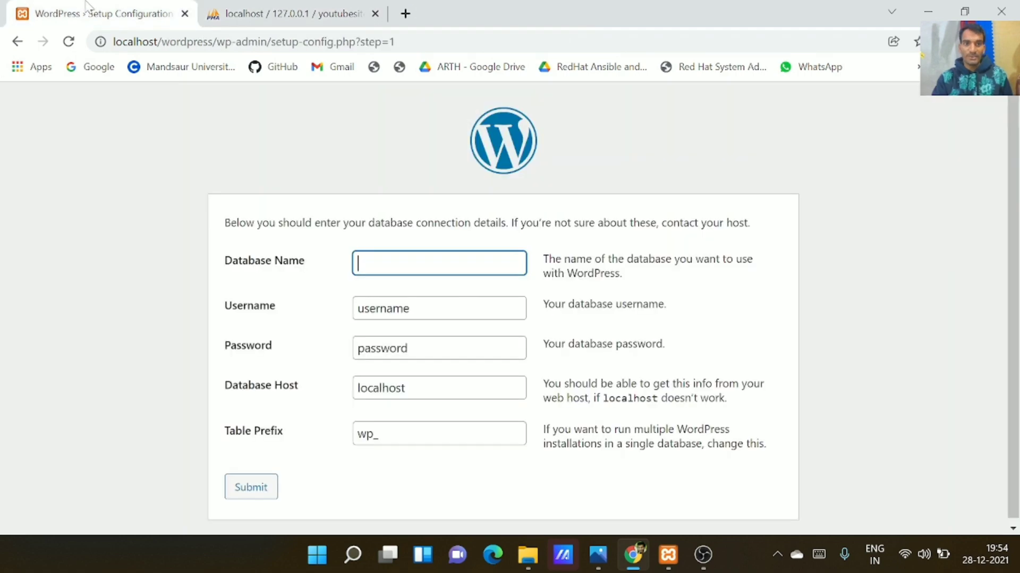
pyautogui.write('youtubesite')
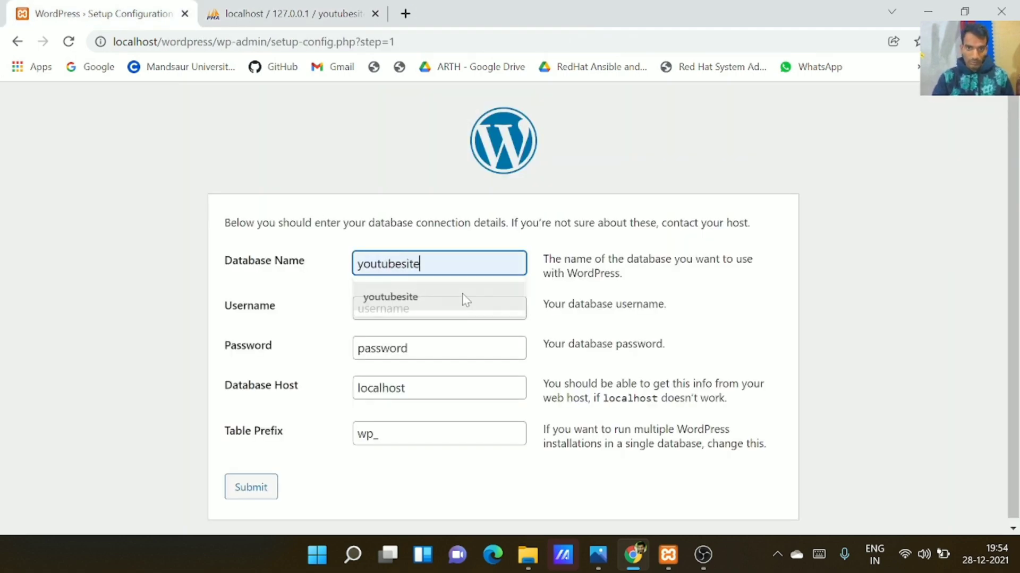
pyautogui.click(465, 297)
pyautogui.write('db')
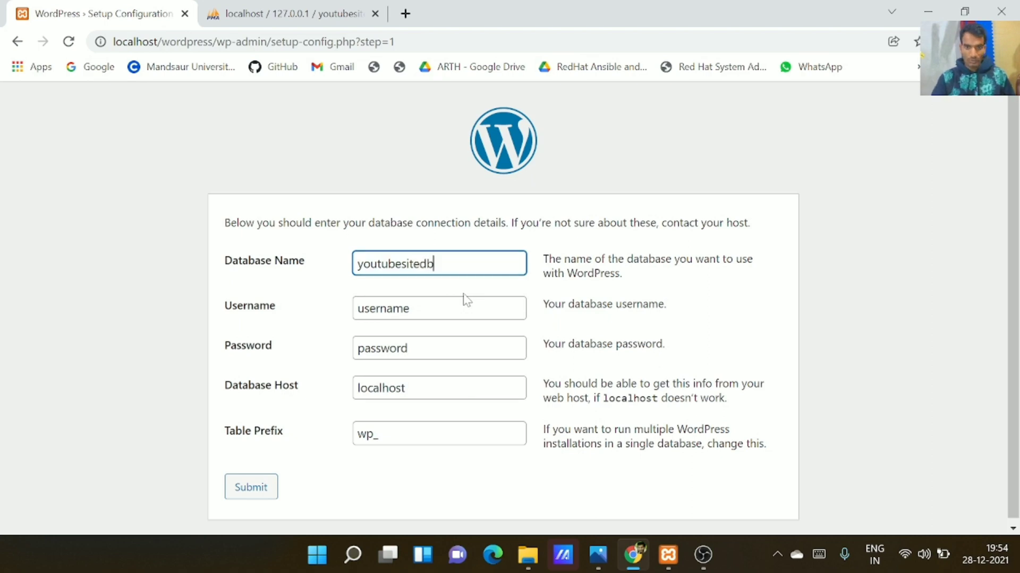
pyautogui.click(446, 307)
pyautogui.hotkey('ctrl', 'a')
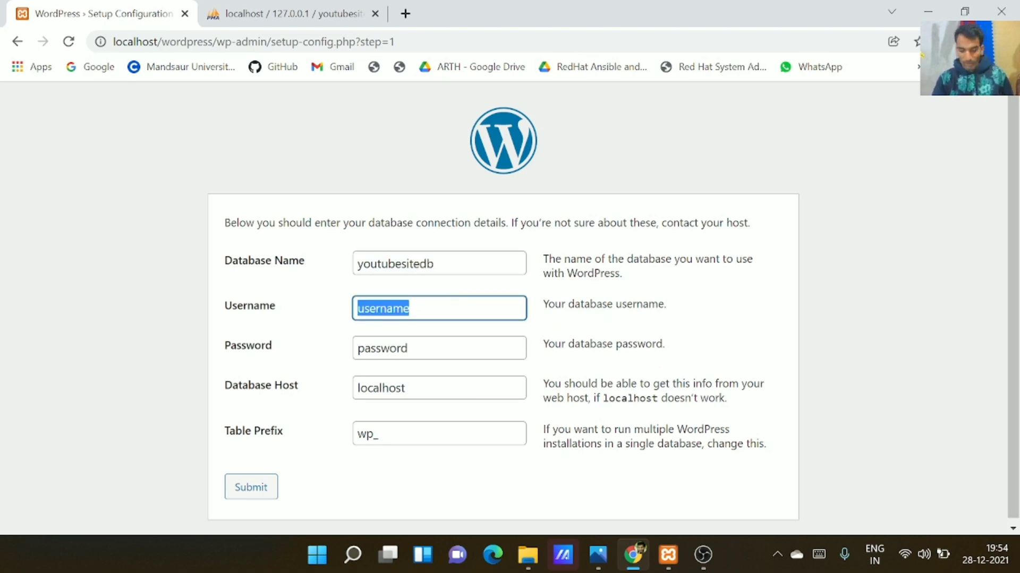
pyautogui.press('BackSpace')
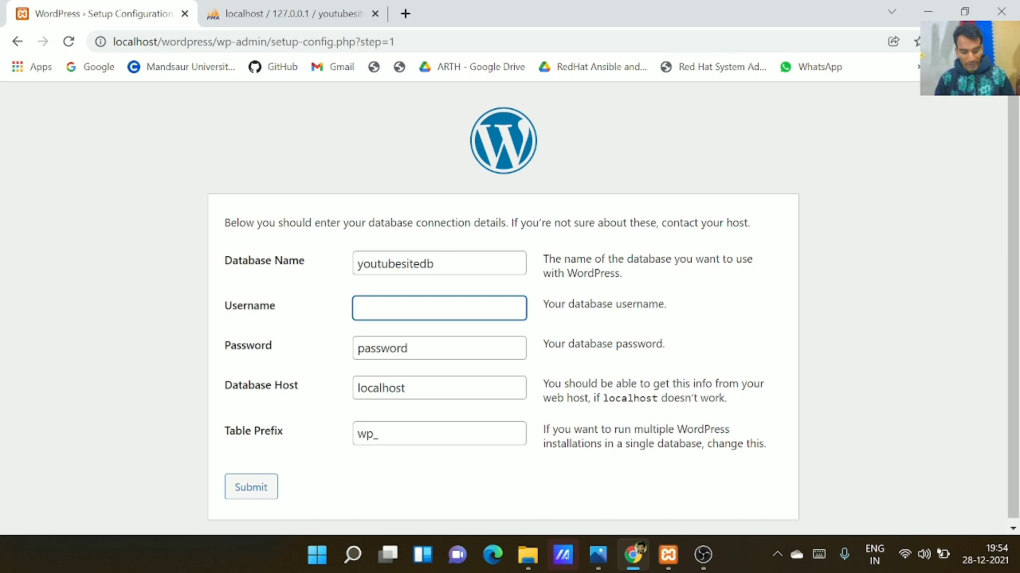
pyautogui.write('root')
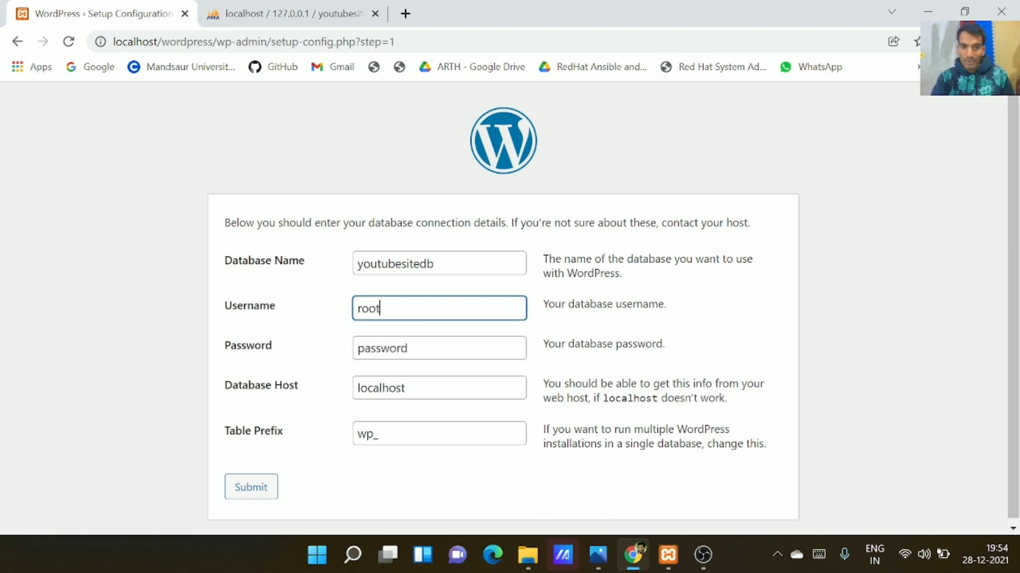
pyautogui.moveTo(381, 309); pyautogui.dragTo(348, 303)
# Leave the password empty and submit the database connection details
pyautogui.click(426, 348)
pyautogui.click(438, 264)
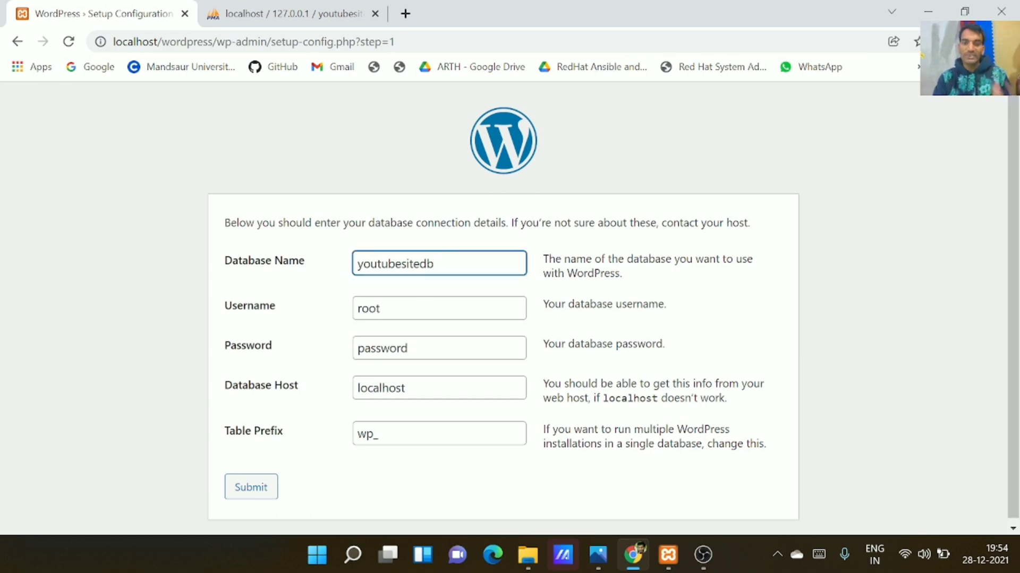
pyautogui.click(433, 309)
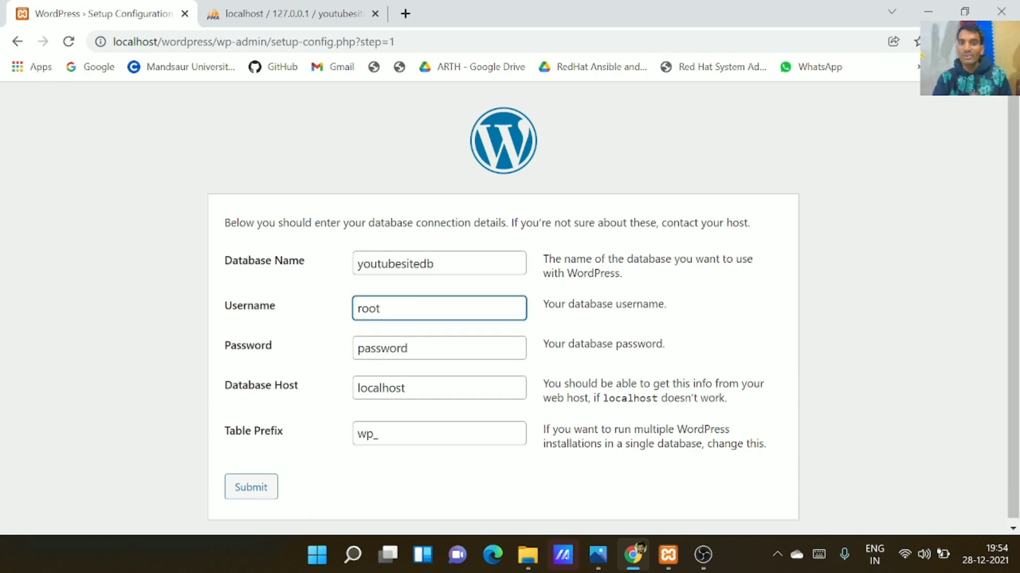
pyautogui.click(420, 348)
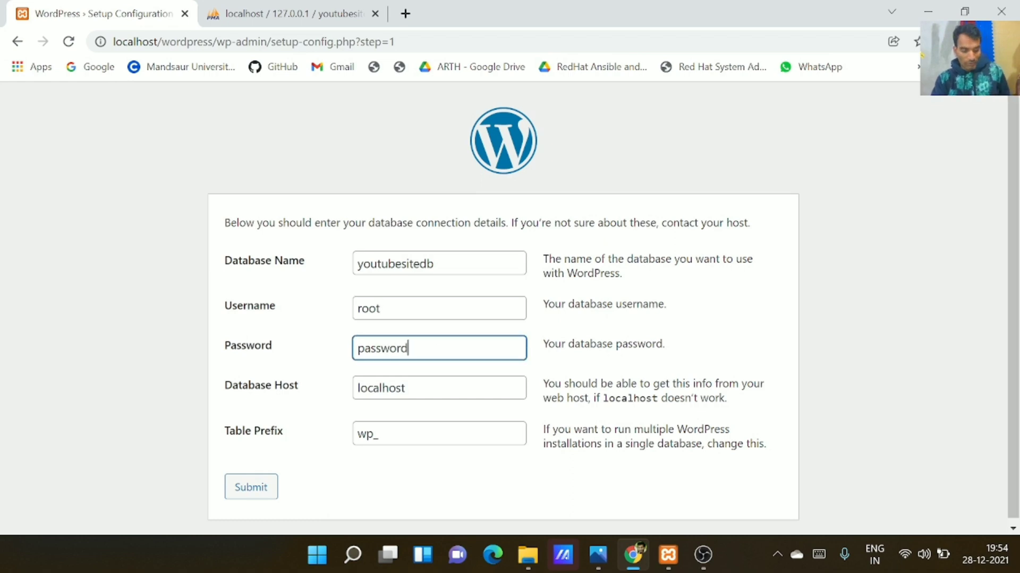
pyautogui.hotkey('ctrl', 'a')
pyautogui.press('BackSpace')
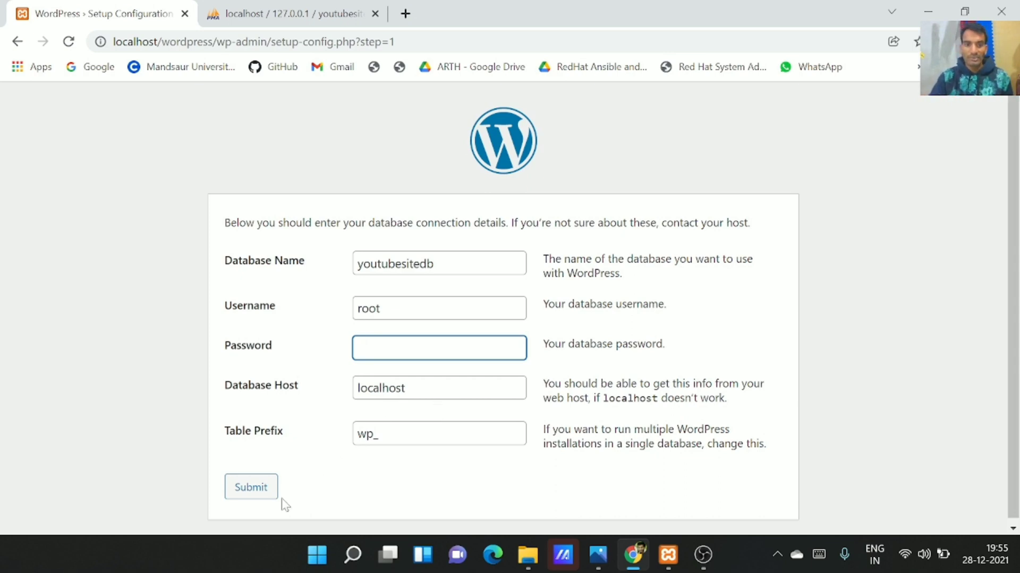
pyautogui.click(269, 485)
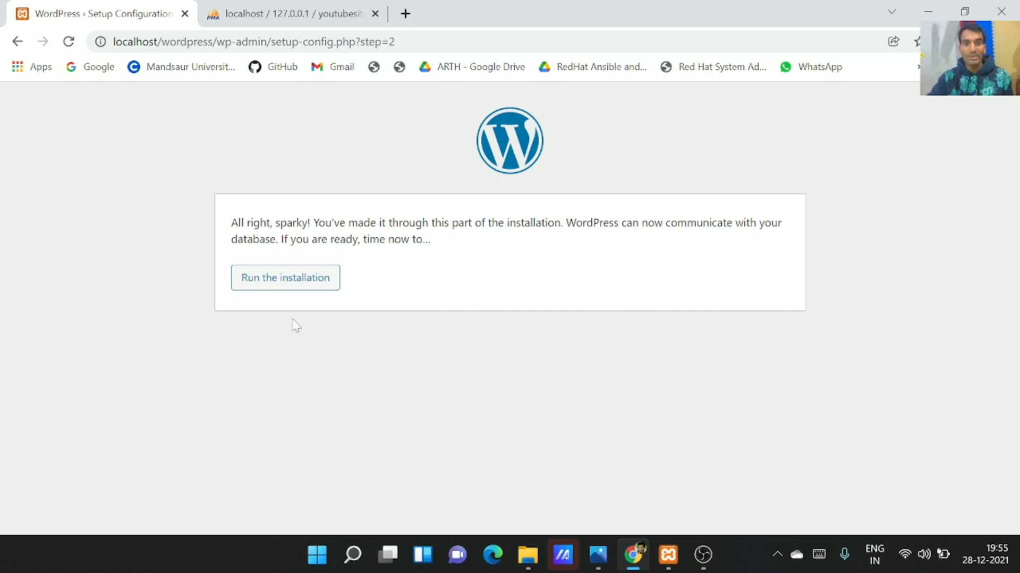
# Set the site title to 'youtube wordpress' and fill the username from the saved suggestion
pyautogui.click(304, 291)
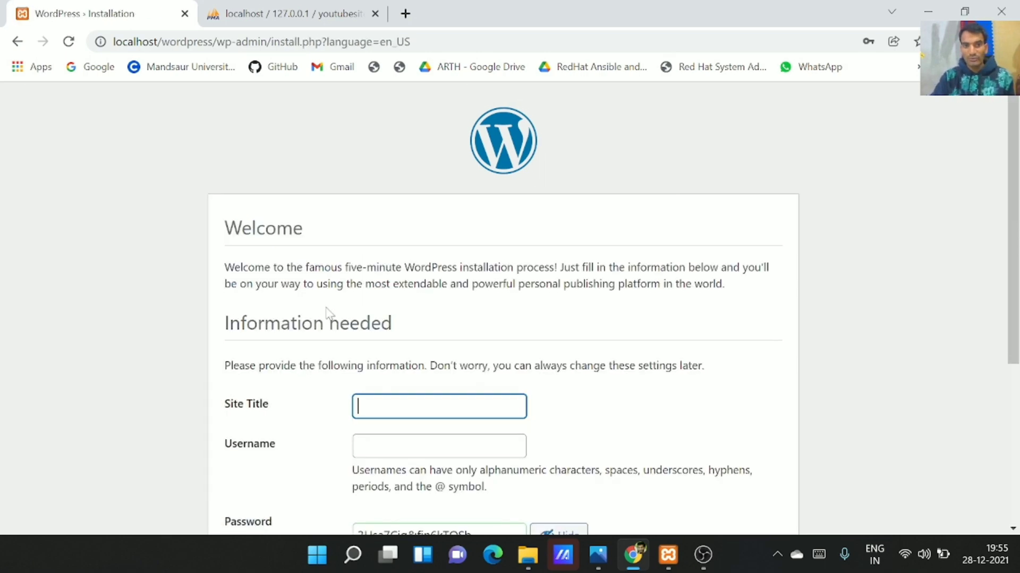
pyautogui.scroll(-5, 329, 314)
pyautogui.scroll(5, 329, 314)
pyautogui.click(412, 407)
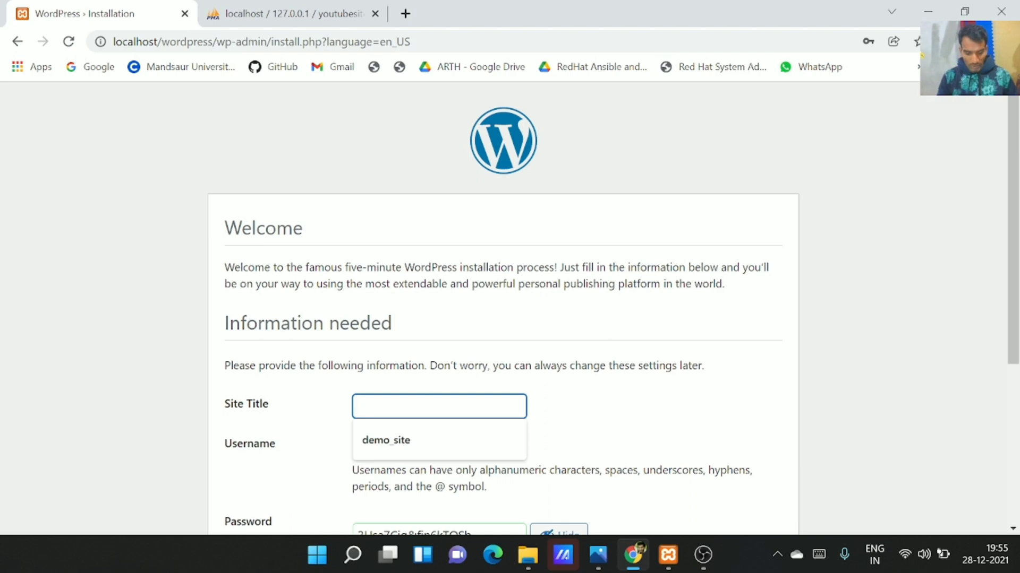
pyautogui.write('you')
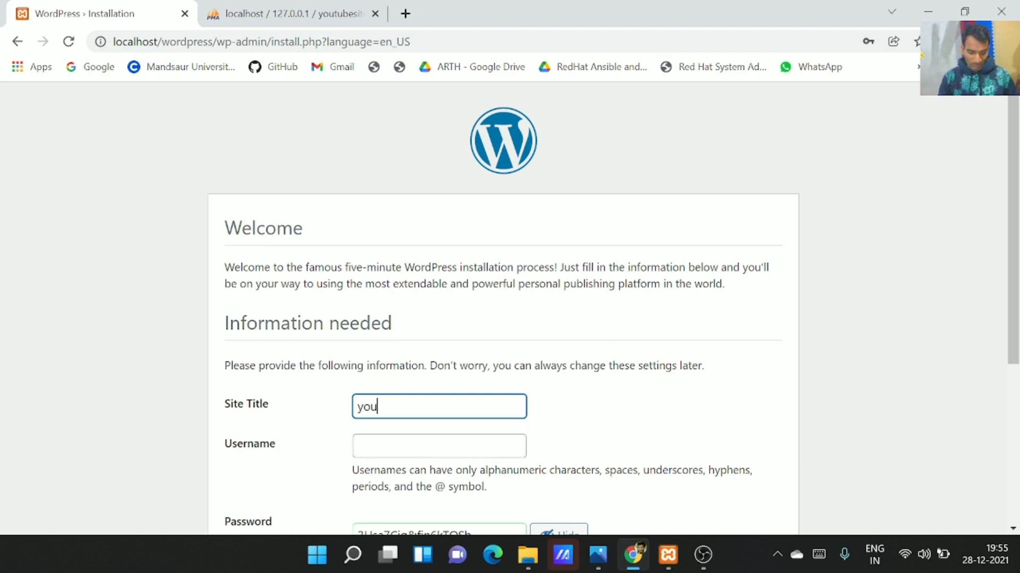
pyautogui.write('tube ')
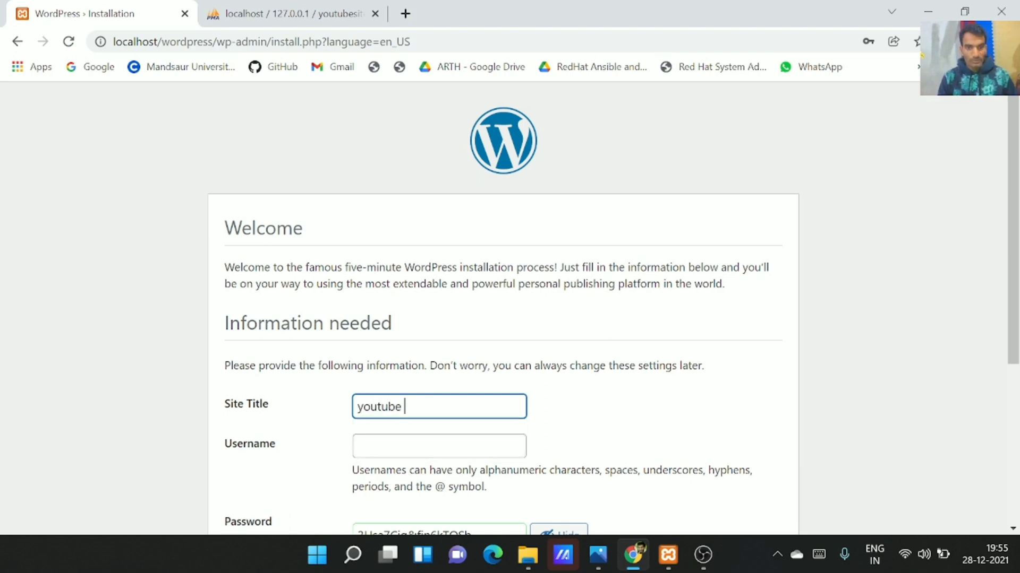
pyautogui.write('word')
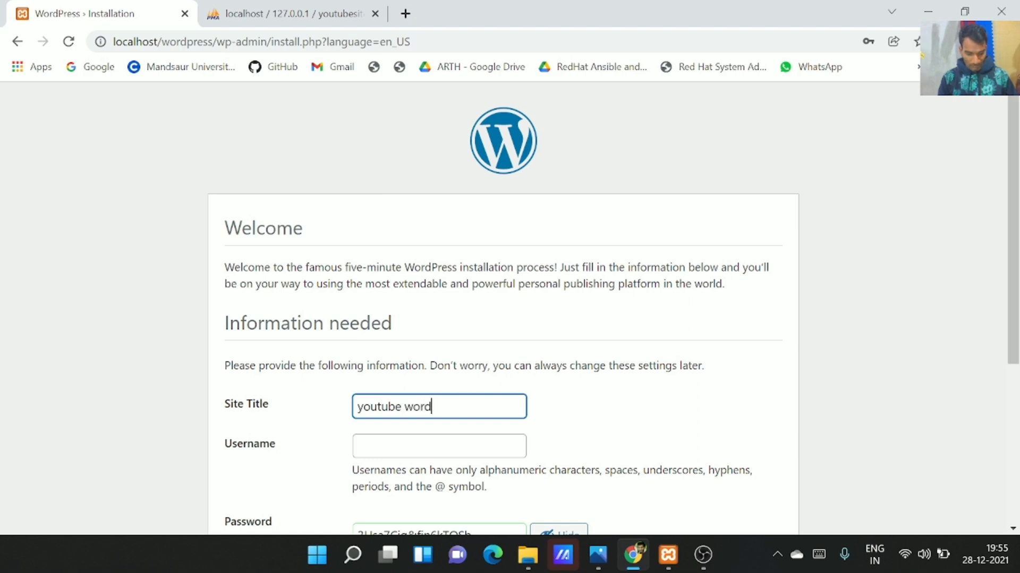
pyautogui.write('press')
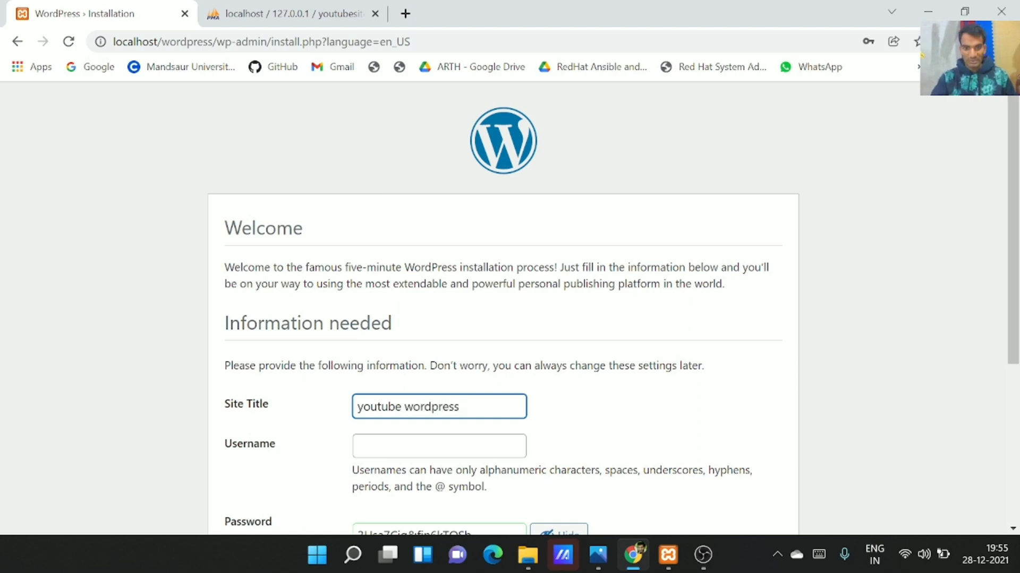
pyautogui.click(439, 447)
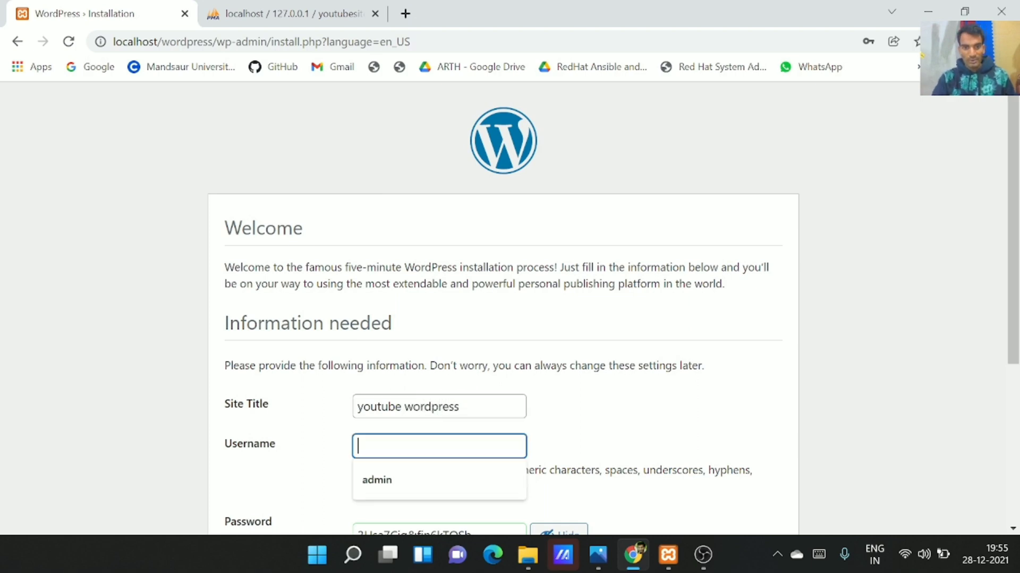
pyautogui.click(401, 478)
# Replace the generated password with a short weak one and confirm its use
pyautogui.scroll(-5, 401, 464)
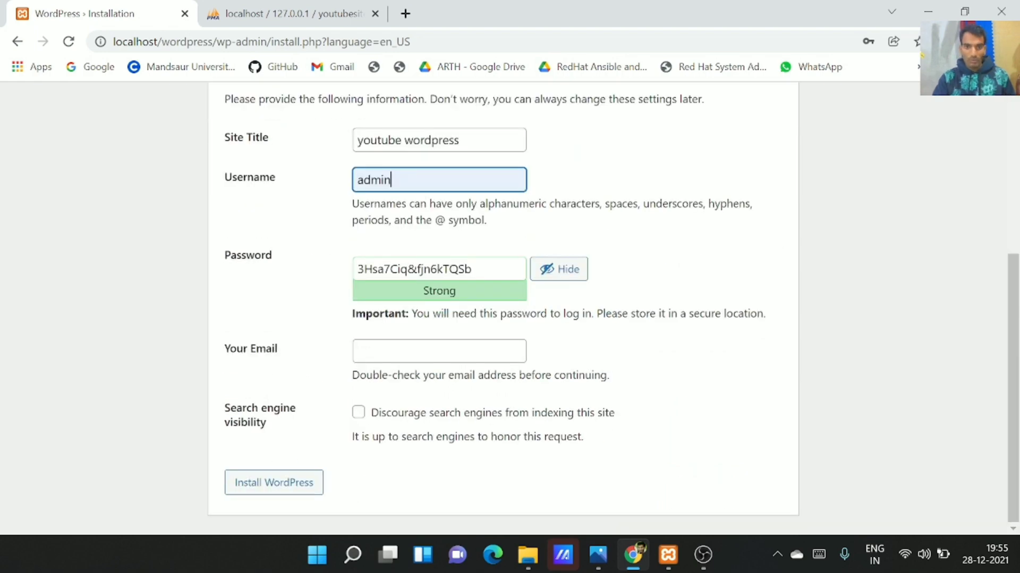
pyautogui.click(478, 269)
pyautogui.hotkey('ctrl', 'a')
pyautogui.press('BackSpace')
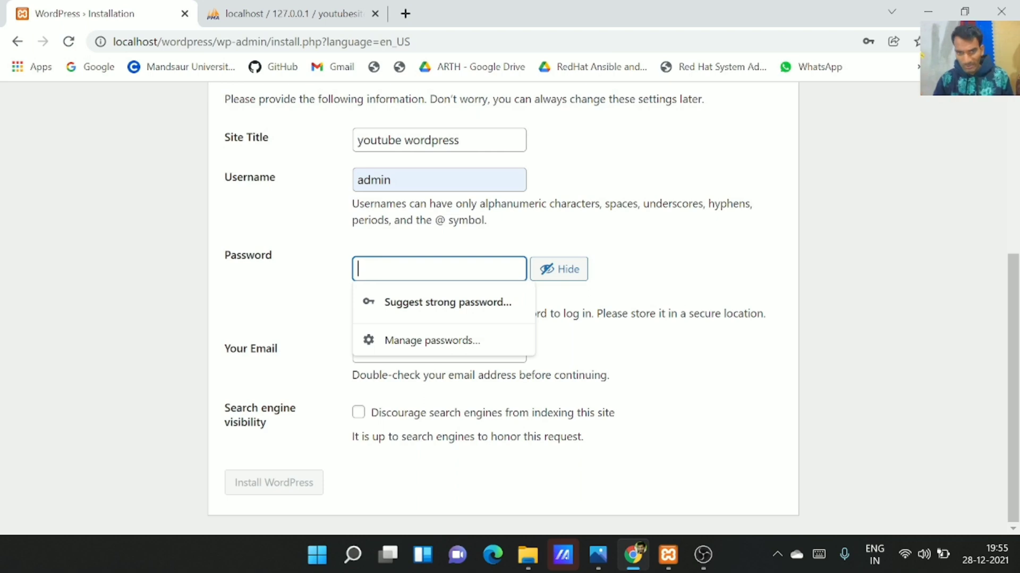
pyautogui.write('admn')
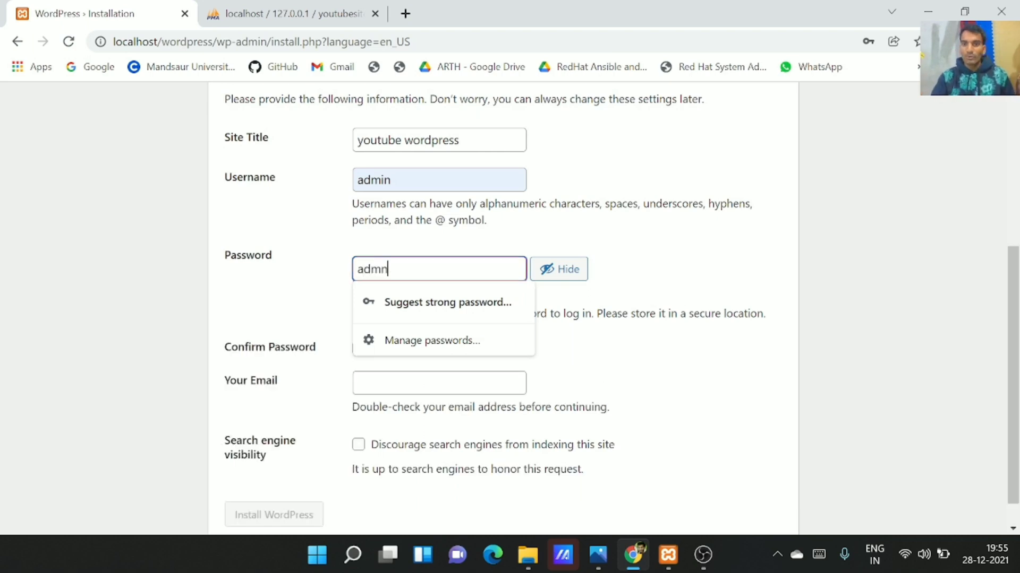
pyautogui.click(648, 275)
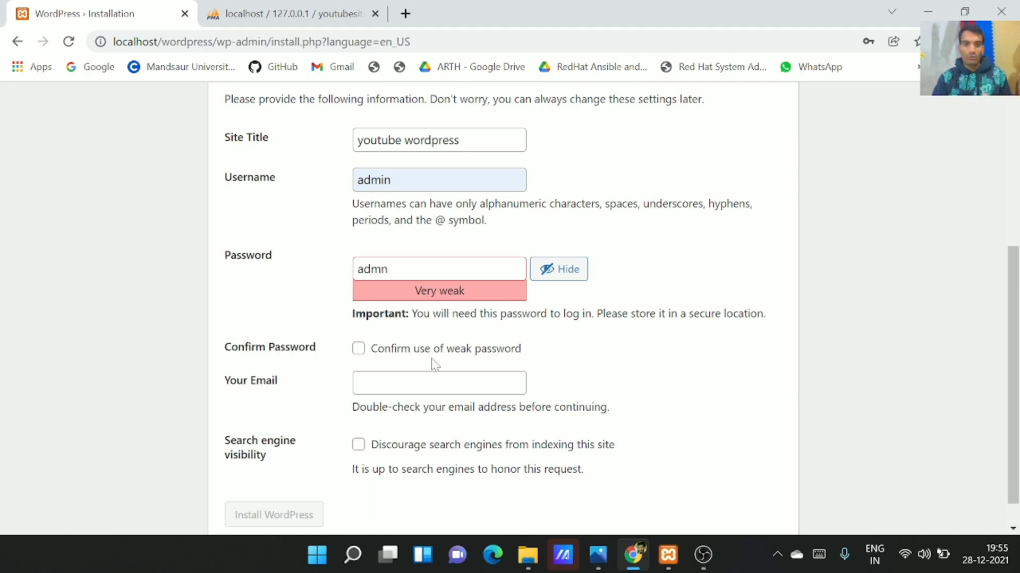
pyautogui.click(416, 355)
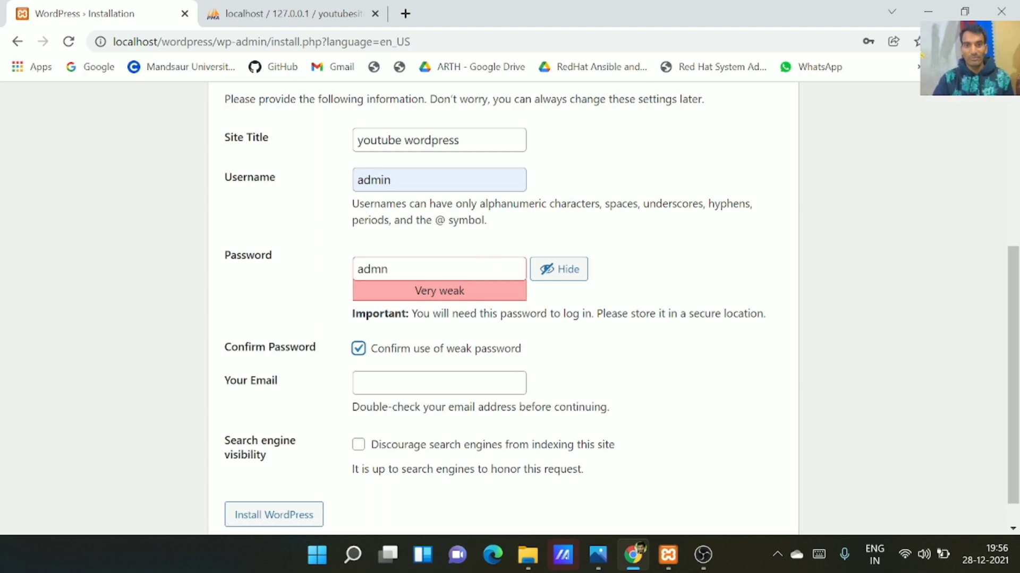
pyautogui.click(481, 263)
pyautogui.press('BackSpace')
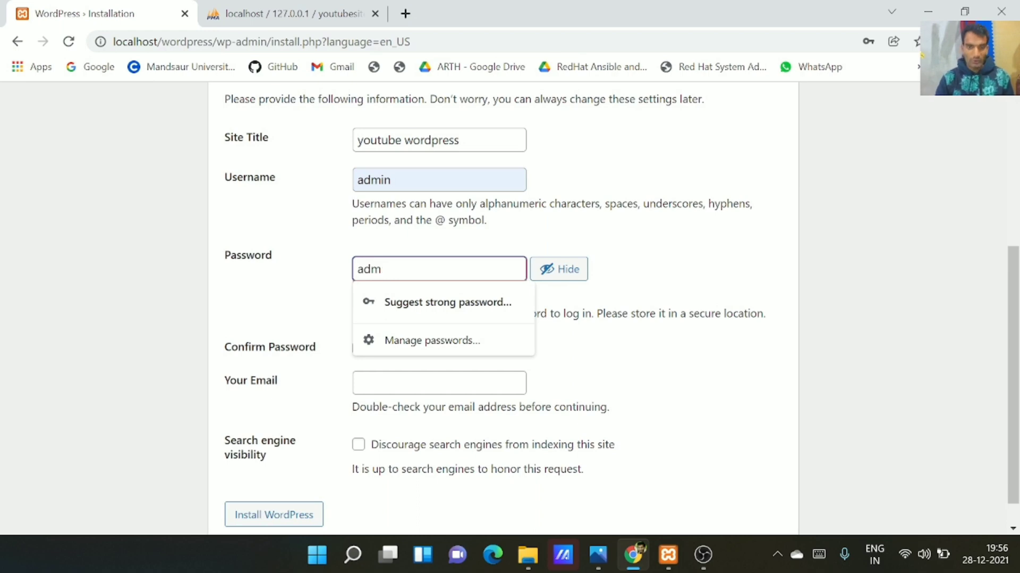
pyautogui.write('in')
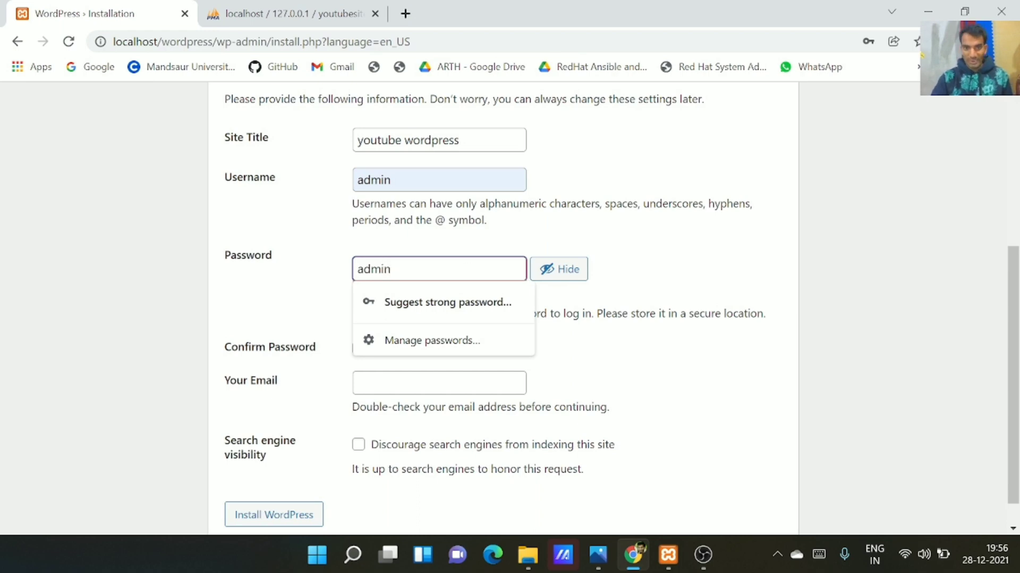
pyautogui.click(649, 243)
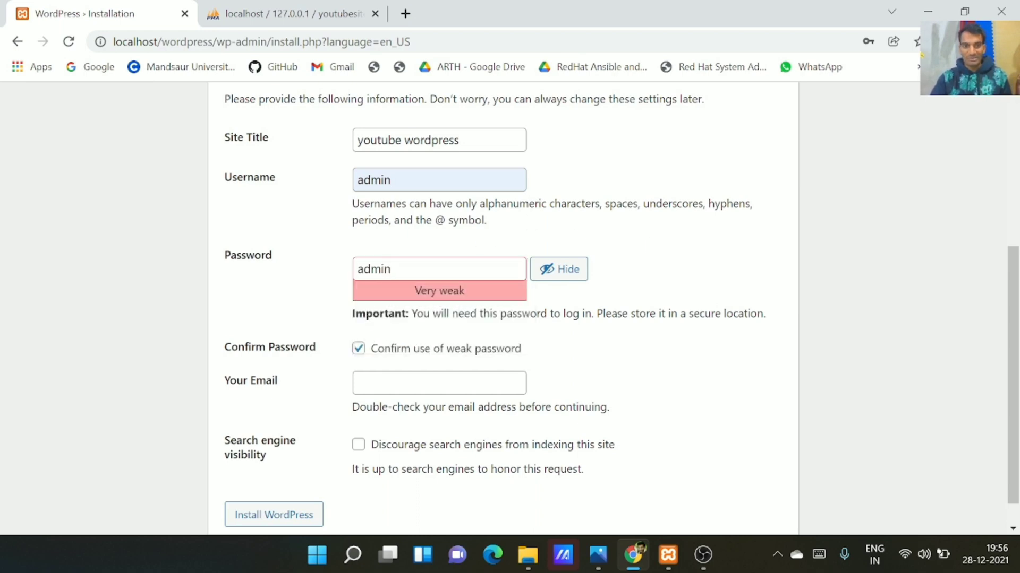
# Fill in the admin e-mail address from the saved autofill entry
pyautogui.click(451, 381)
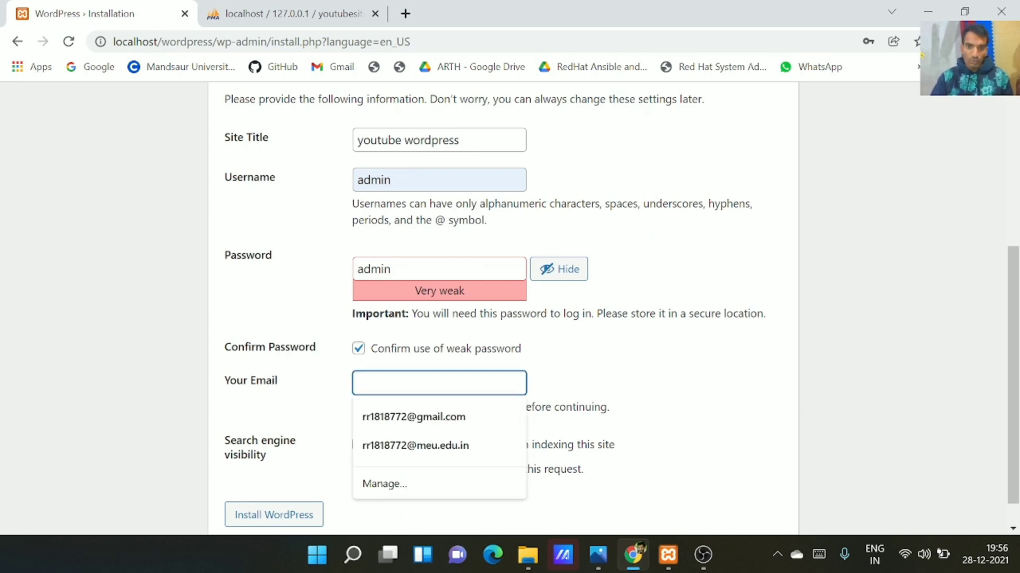
pyautogui.click(440, 445)
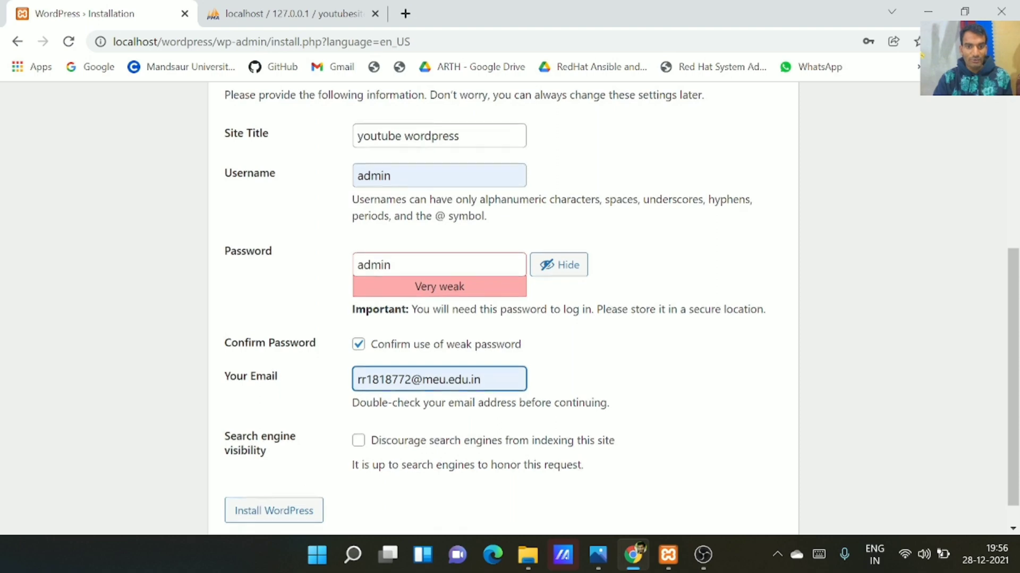
pyautogui.scroll(-1, 425, 417)
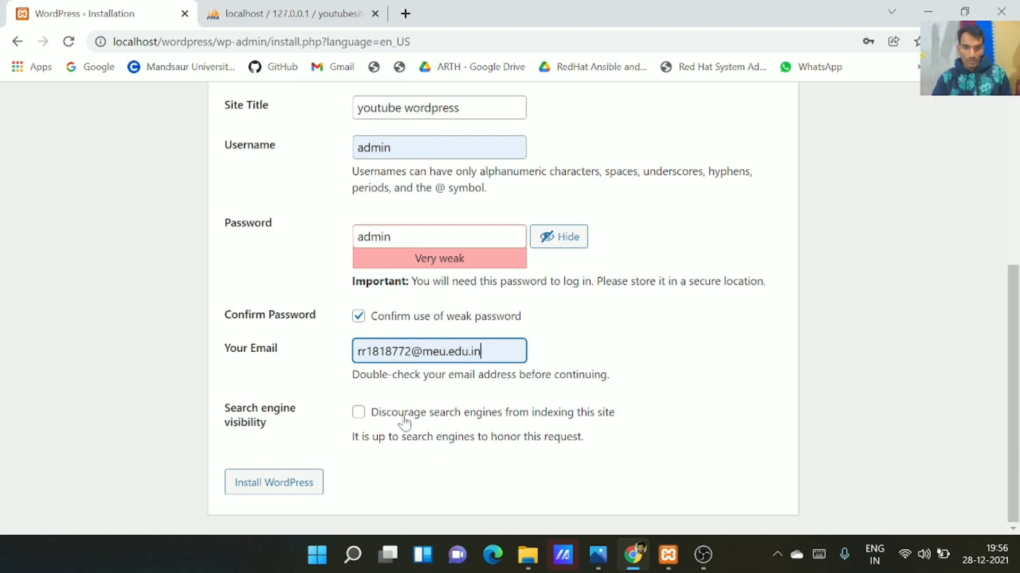
pyautogui.scroll(5, 403, 422)
pyautogui.scroll(-5, 403, 422)
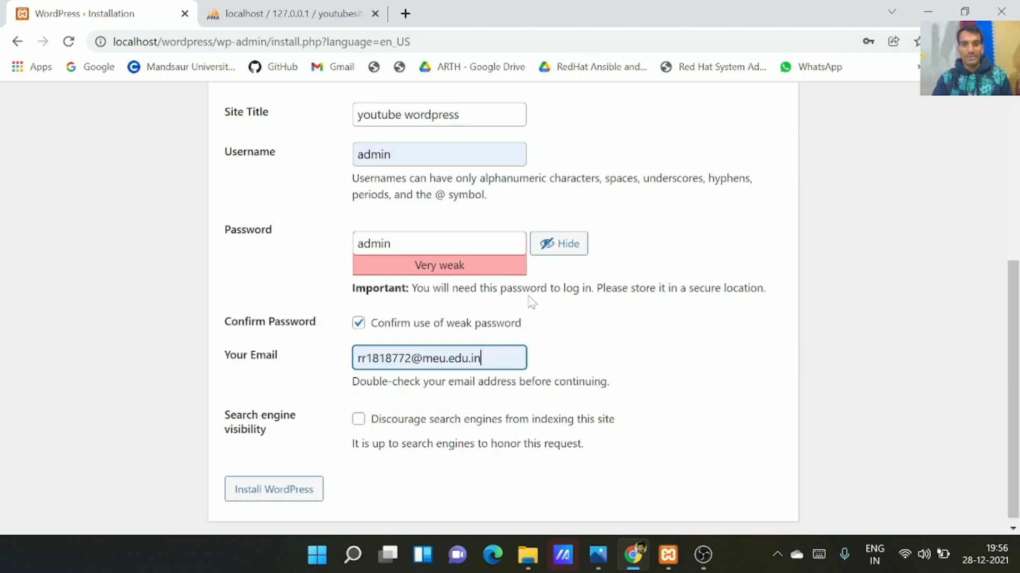
# Install WordPress and log in to the admin dashboard
pyautogui.click(295, 488)
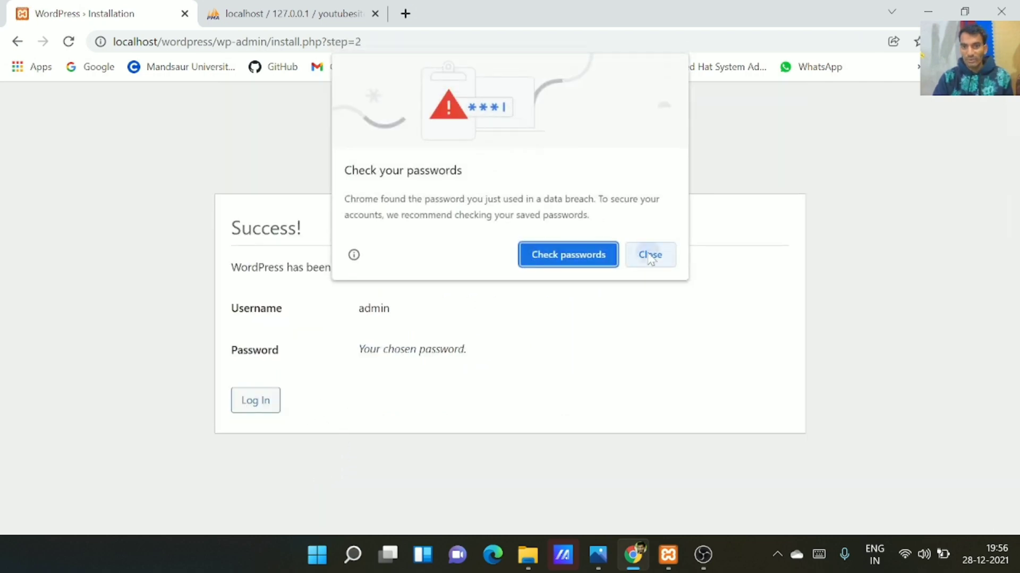
pyautogui.click(652, 255)
pyautogui.click(260, 401)
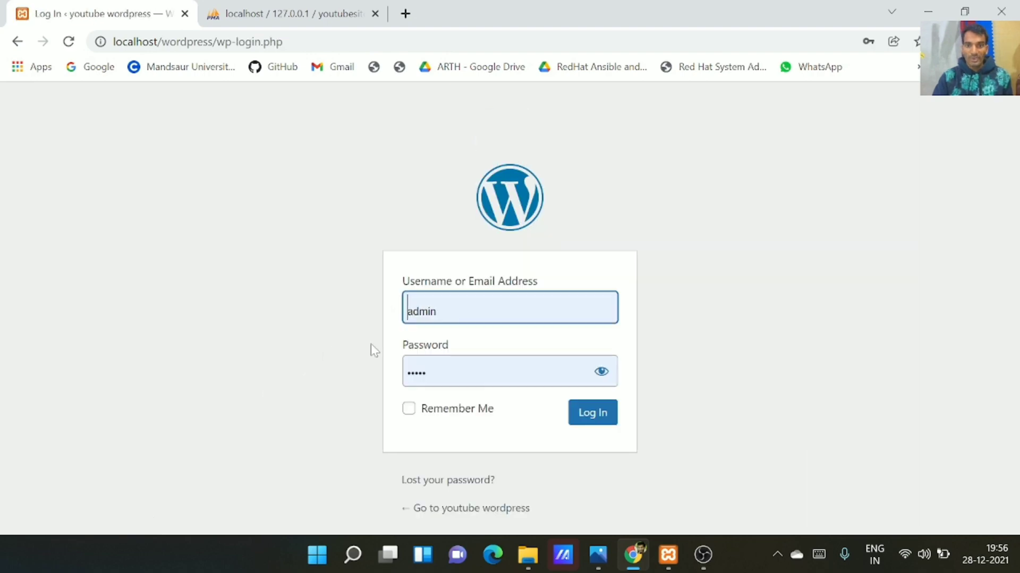
pyautogui.click(601, 374)
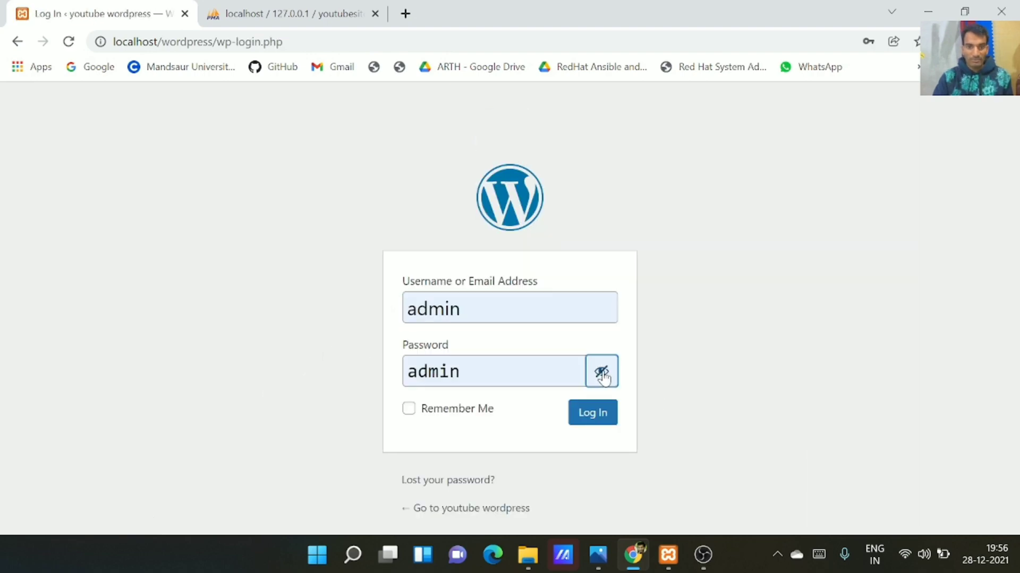
pyautogui.click(587, 423)
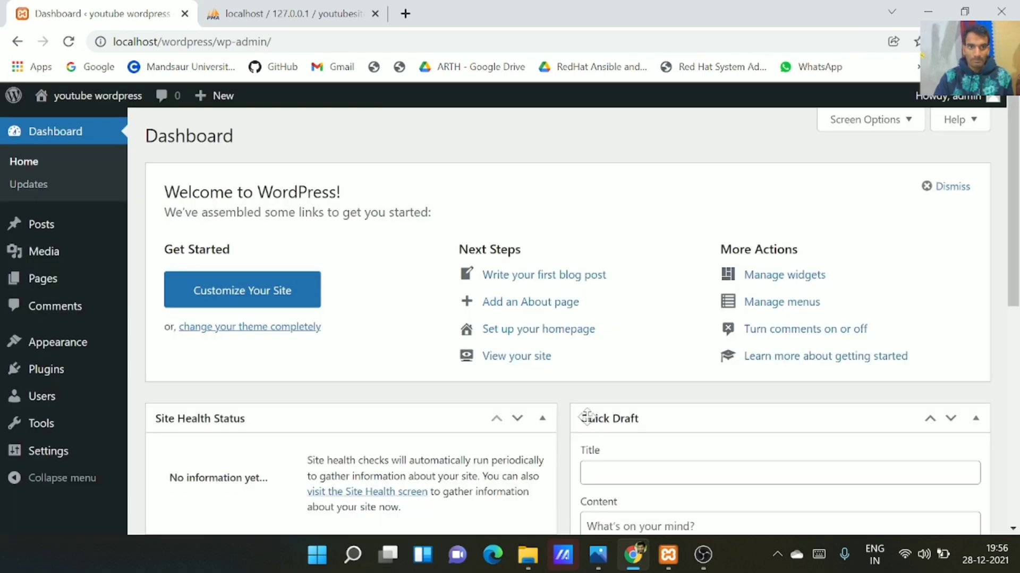
pyautogui.click(644, 257)
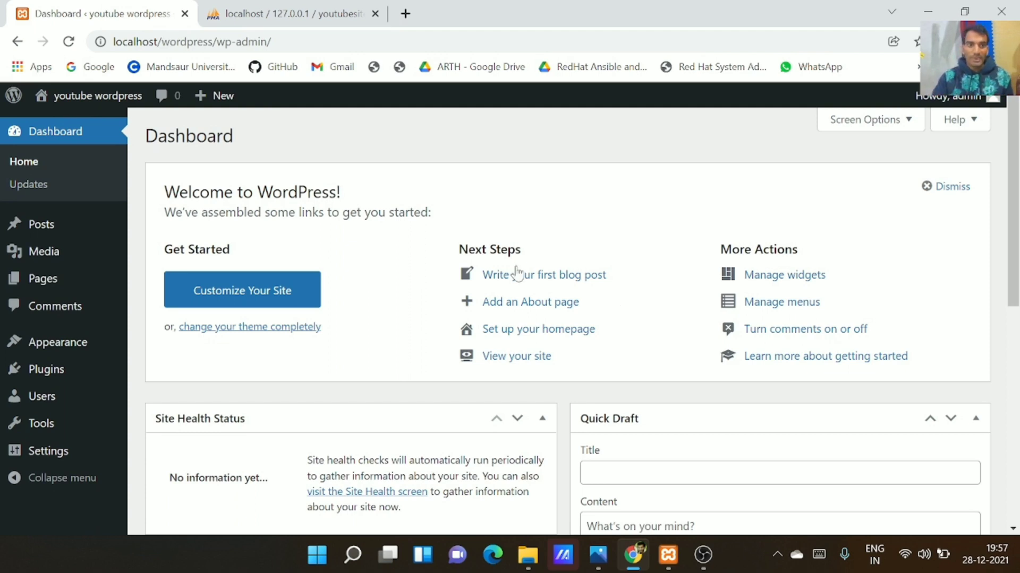
# Open the site's front page via Visit Site in a new tab
pyautogui.moveTo(64, 98)
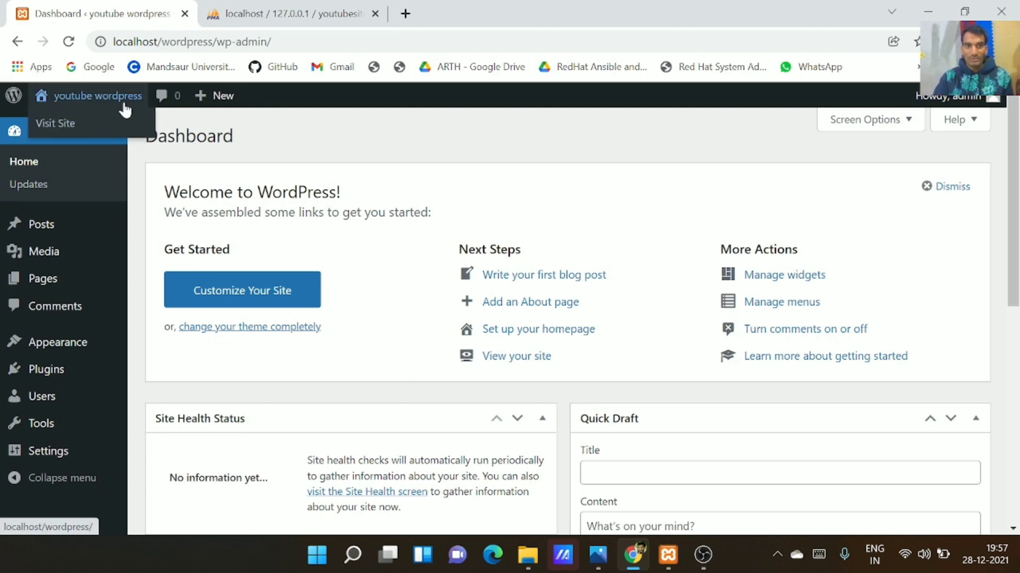
pyautogui.rightClick(91, 123)
pyautogui.click(130, 135)
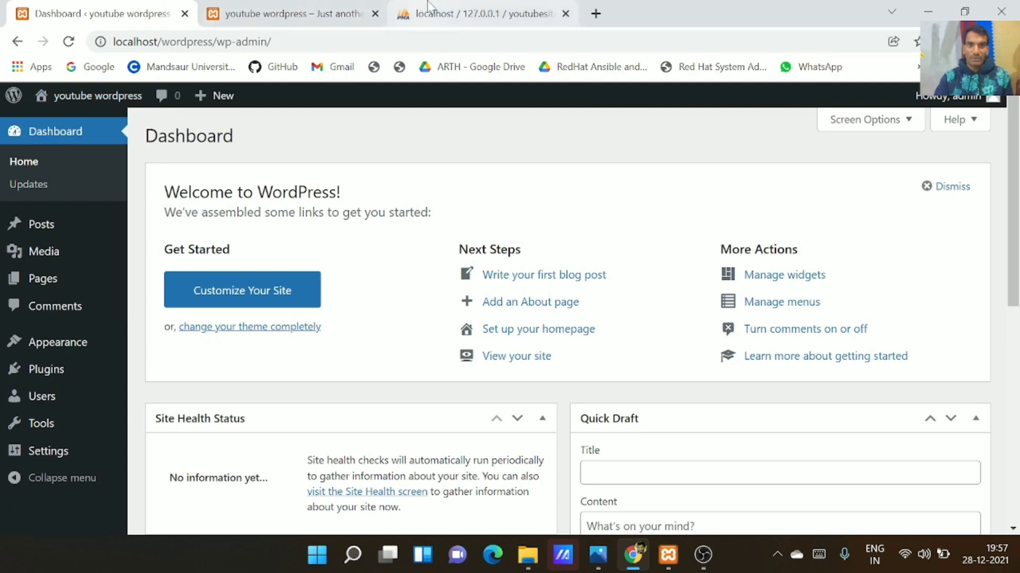
# Scroll the 'youtube wordpress' front page from the Hello world! post down to the footer widgets
pyautogui.click(304, 8)
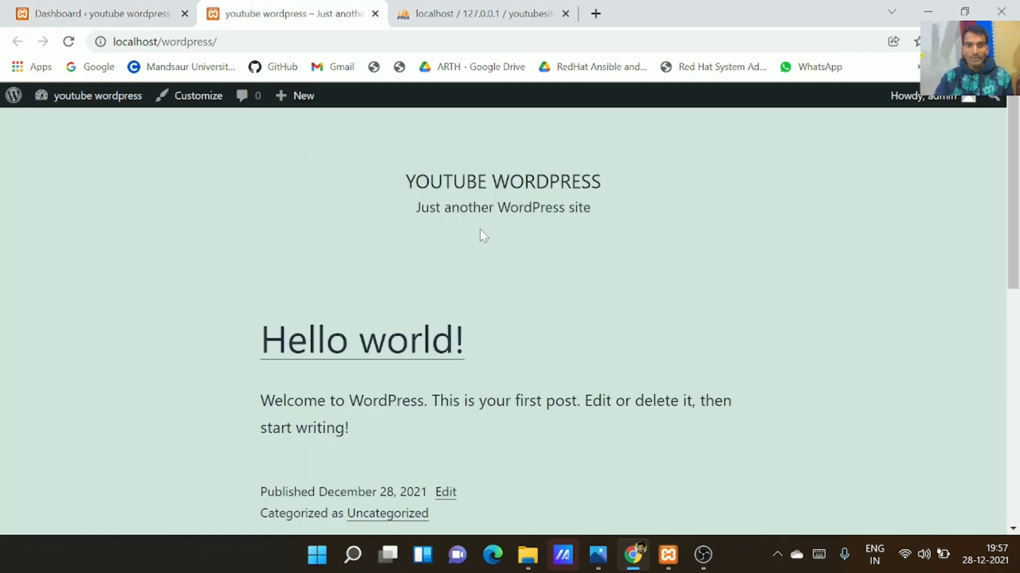
pyautogui.scroll(-10, 482, 235)
pyautogui.scroll(10, 479, 234)
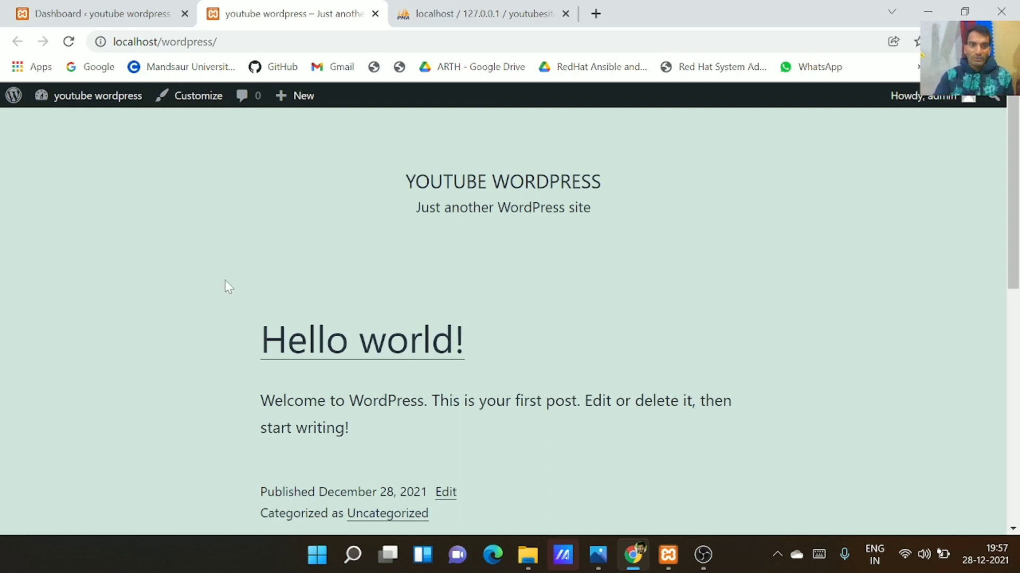
pyautogui.scroll(-7, 225, 292)
pyautogui.scroll(7, 244, 319)
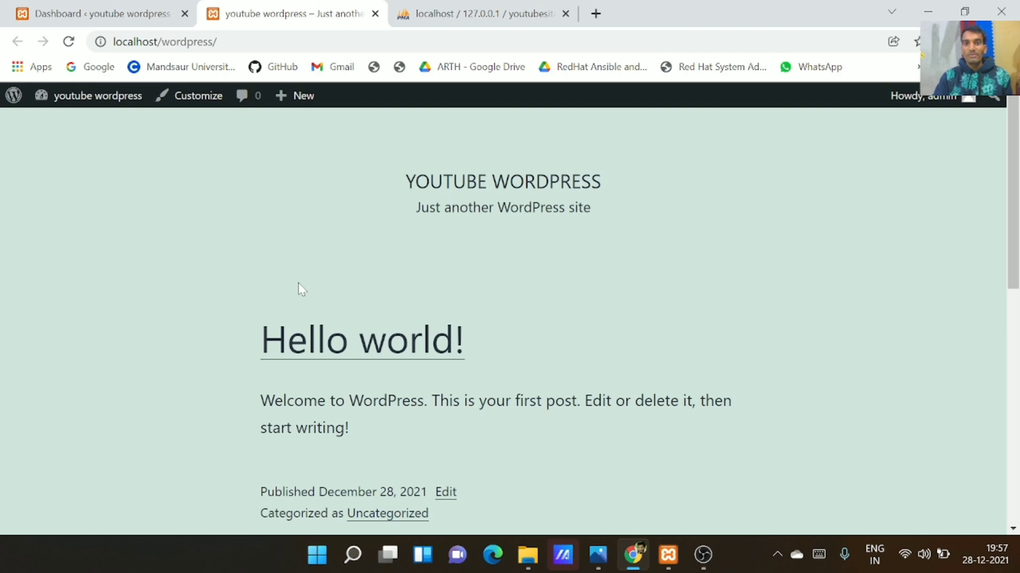
pyautogui.scroll(-7, 298, 285)
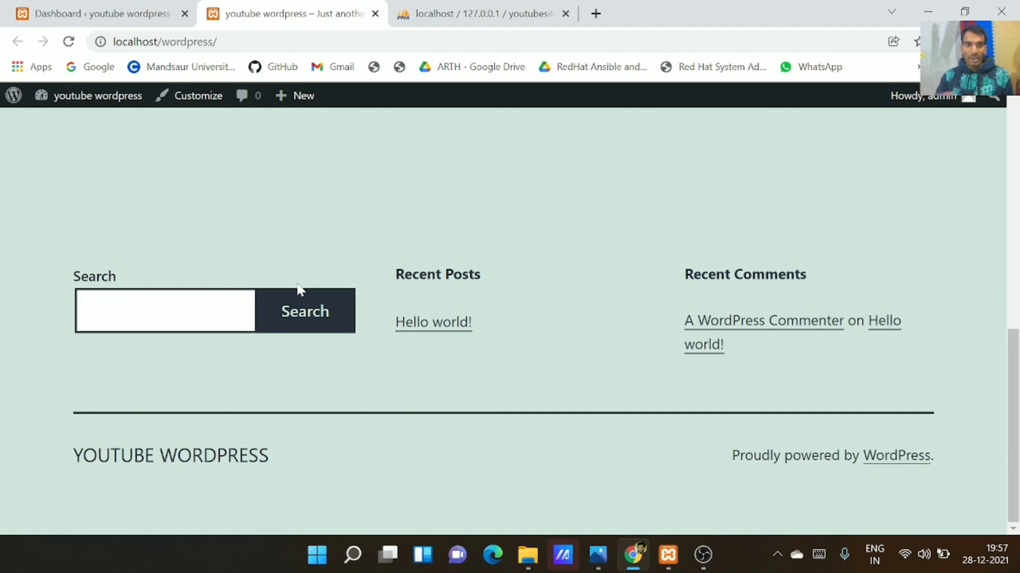
# Open the About WordPress 5.8.2 page from the admin bar's WordPress logo
pyautogui.click(8, 105)
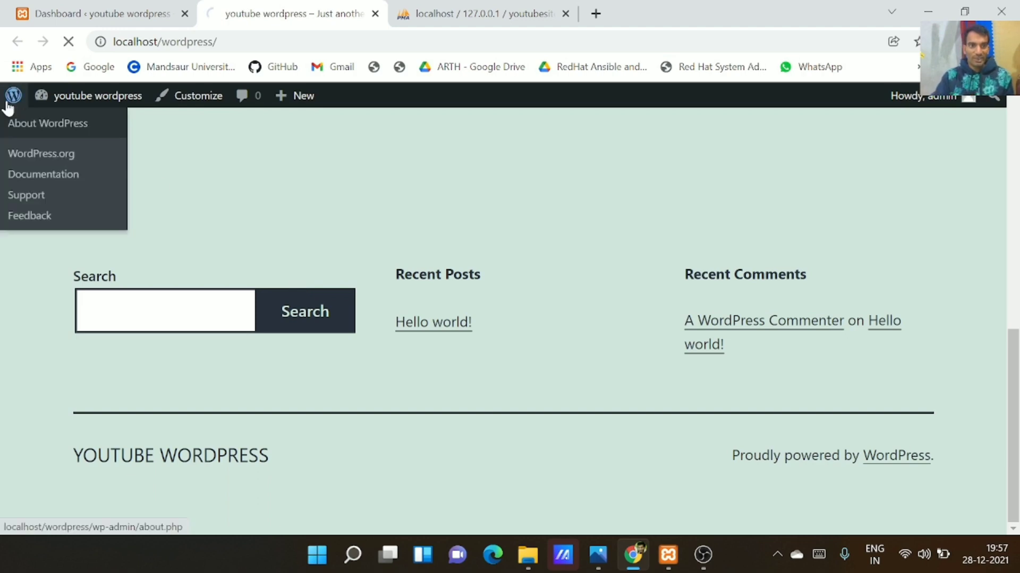
pyautogui.moveTo(41, 179)
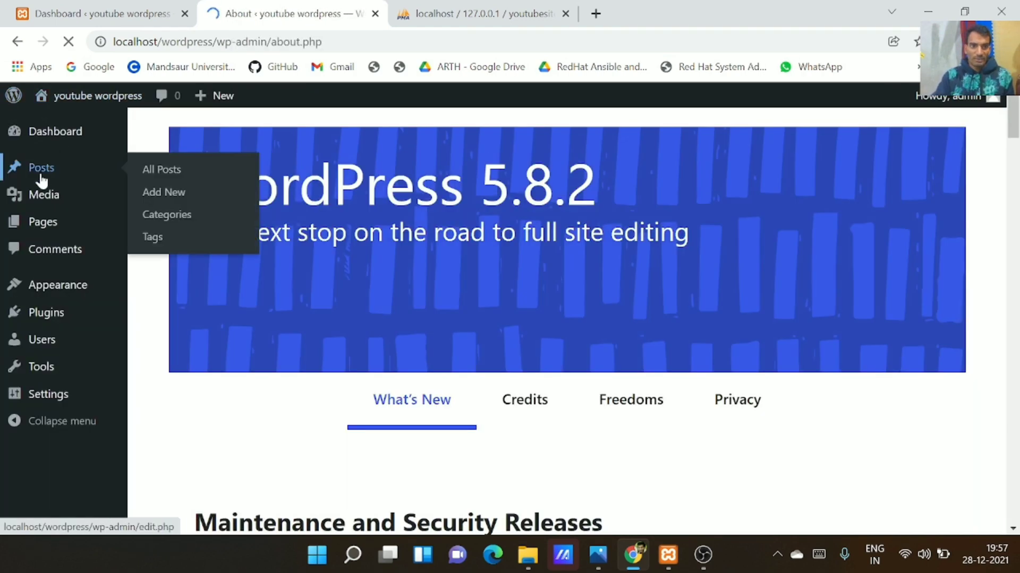
pyautogui.moveTo(42, 205)
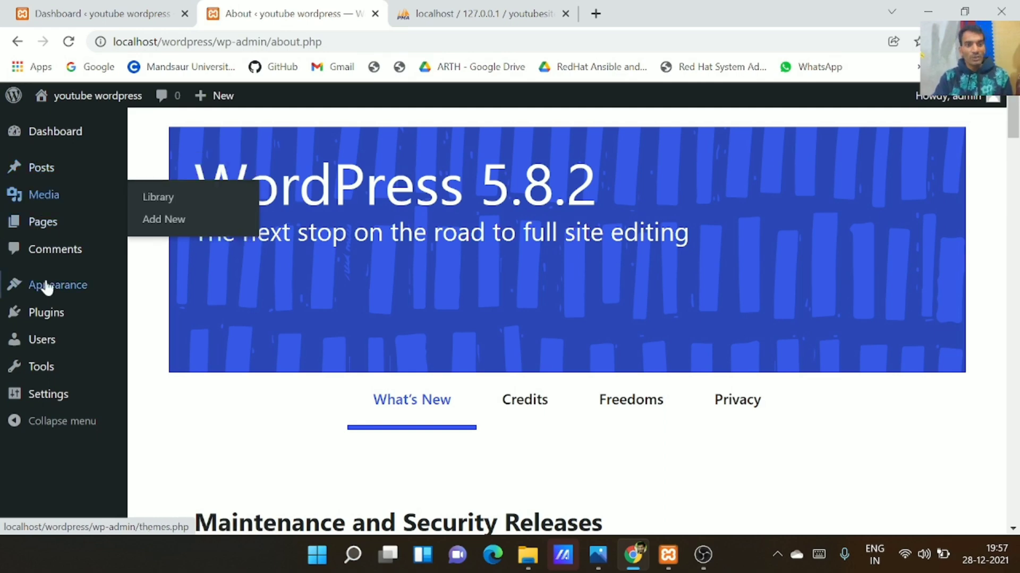
pyautogui.moveTo(73, 391)
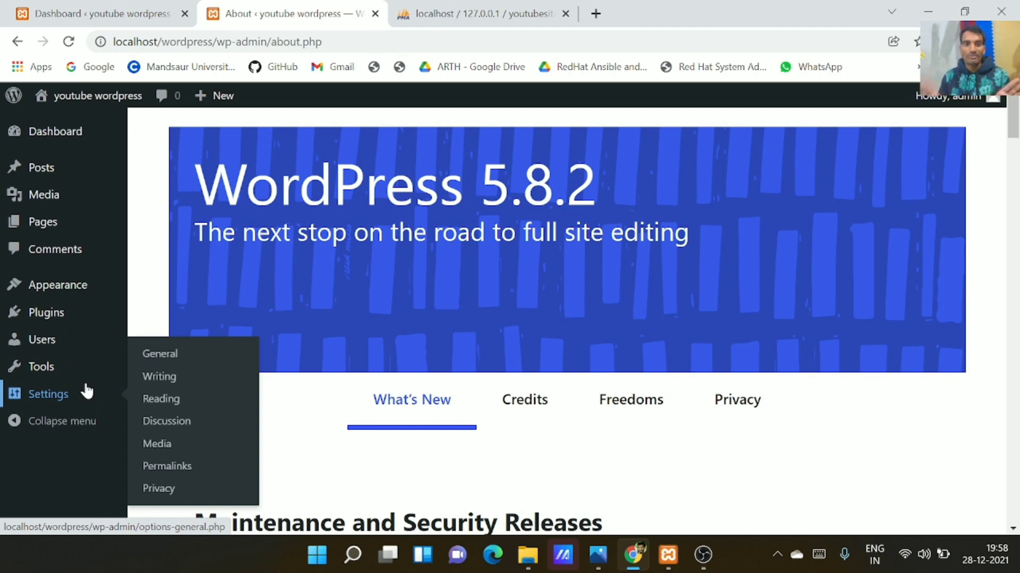
# Go back to the WordPress admin Dashboard and scroll through its widgets
pyautogui.click(38, 130)
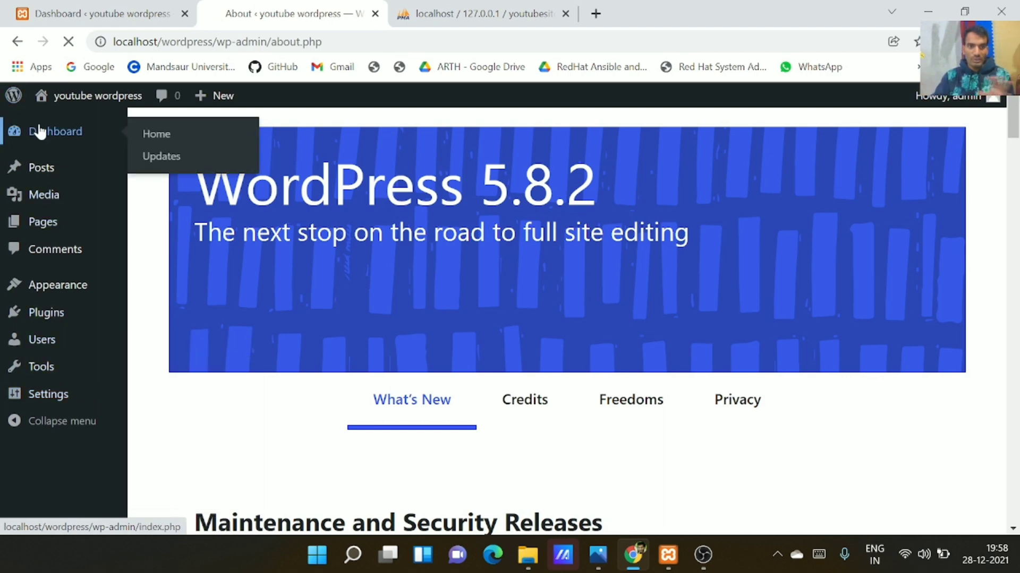
pyautogui.scroll(-5, 528, 349)
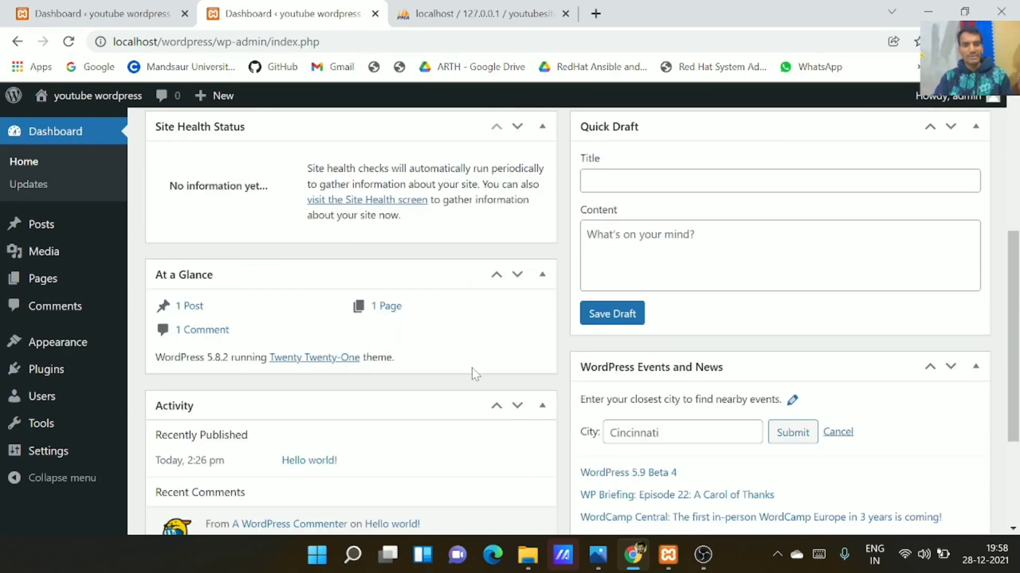
pyautogui.scroll(-3, 474, 373)
pyautogui.scroll(5, 469, 374)
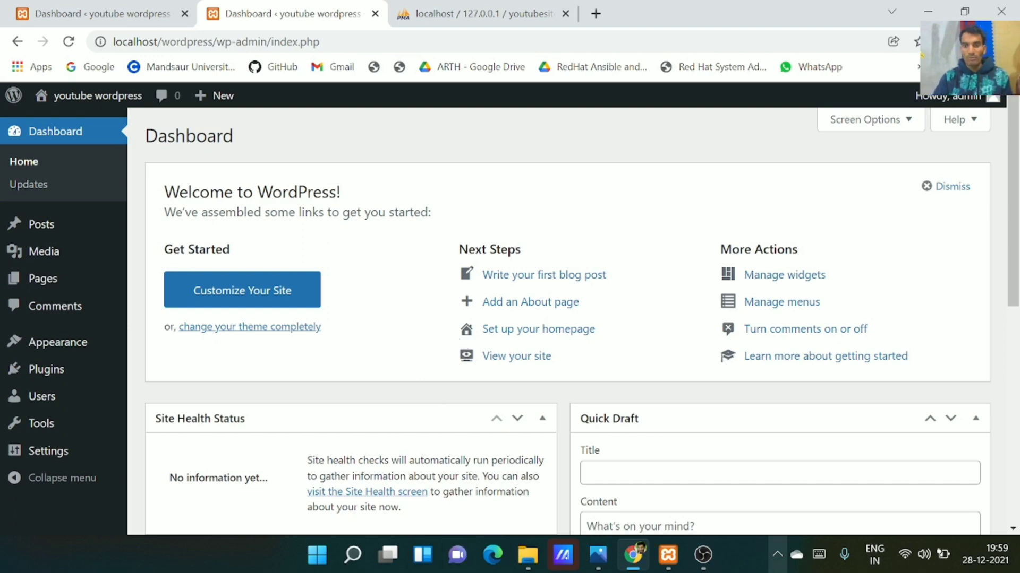
# Minimize the XAMPP Control Panel with Apache and MySQL still running to return to Chrome
pyautogui.click(669, 555)
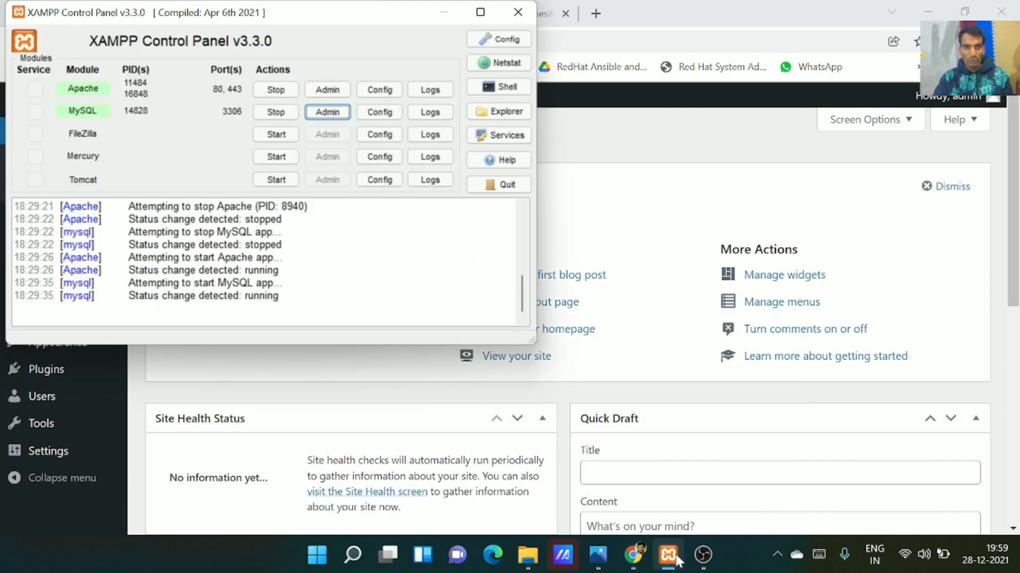
pyautogui.click(677, 558)
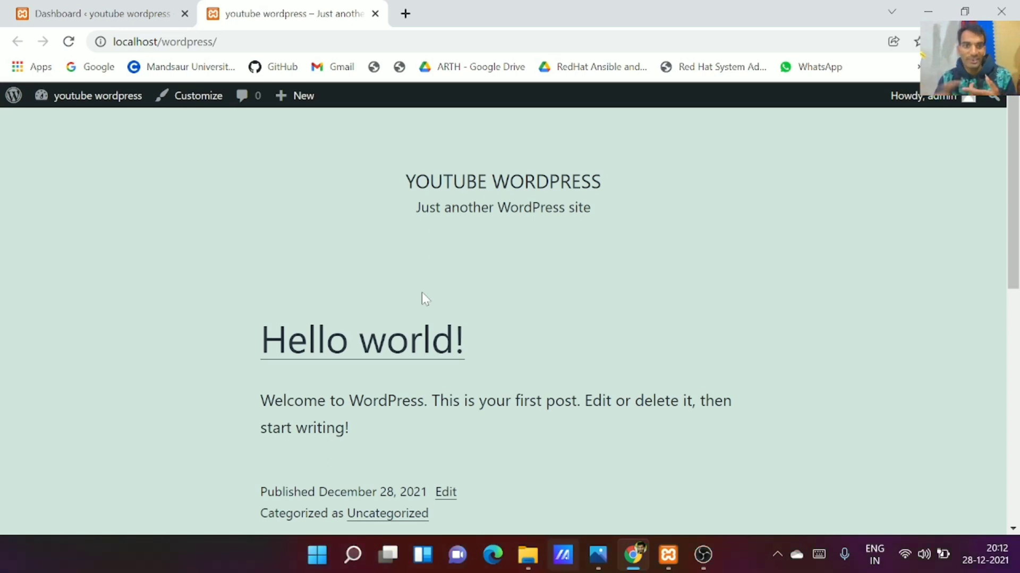
# Switch to the youtube wordpress front page and launch Customize from the admin bar
pyautogui.click(58, 11)
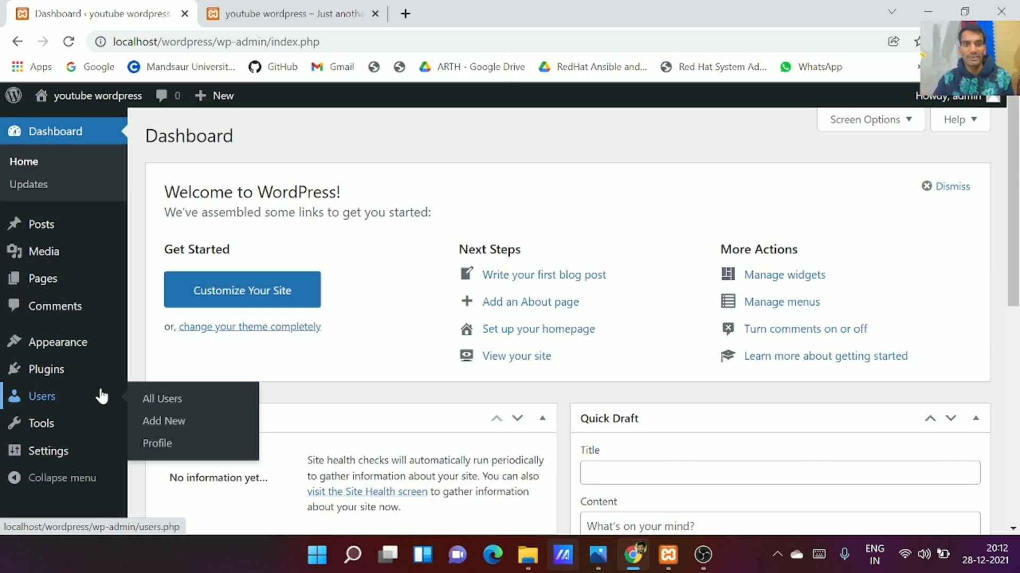
pyautogui.click(249, 8)
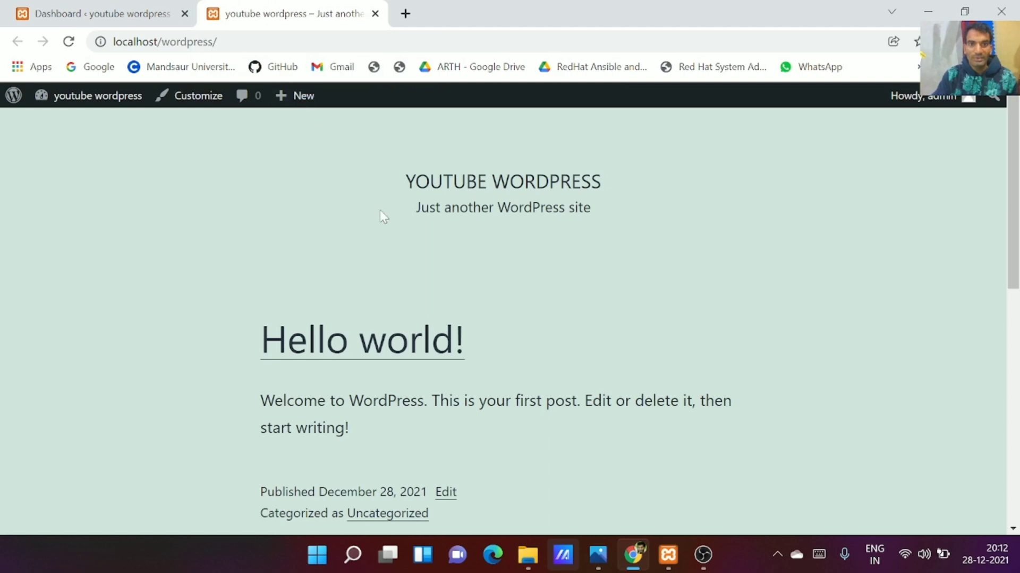
pyautogui.scroll(-5, 382, 269)
pyautogui.scroll(5, 385, 279)
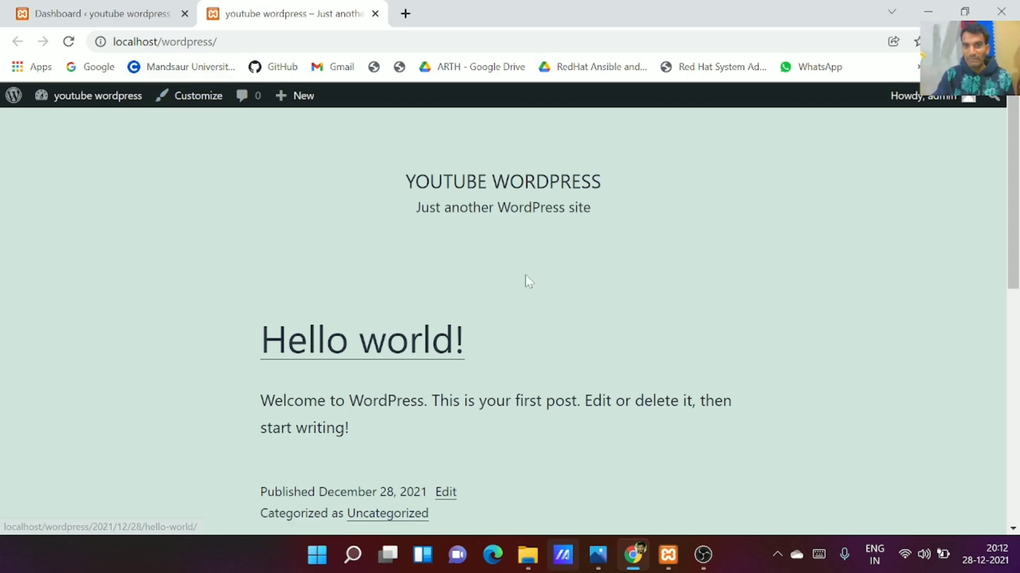
pyautogui.click(191, 100)
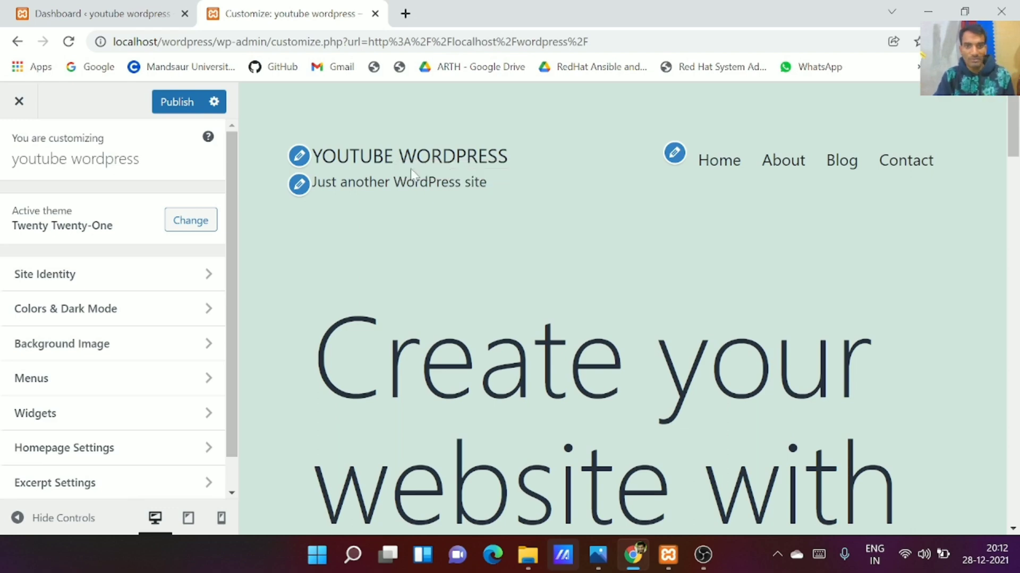
# In Site Identity, change the Tagline to 'demo site by right ecucation' and publish it
pyautogui.click(299, 185)
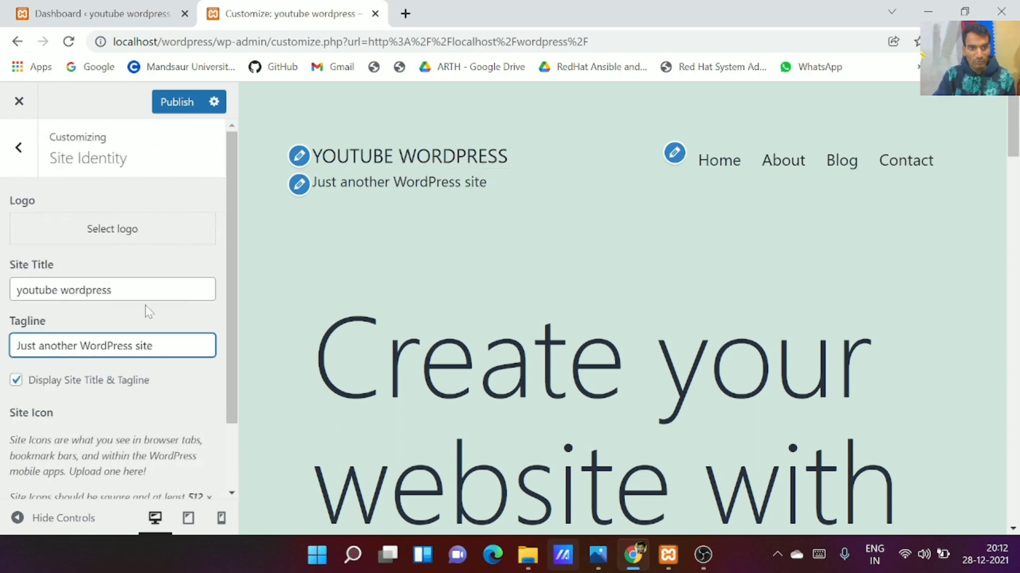
pyautogui.moveTo(153, 346); pyautogui.dragTo(16, 346)
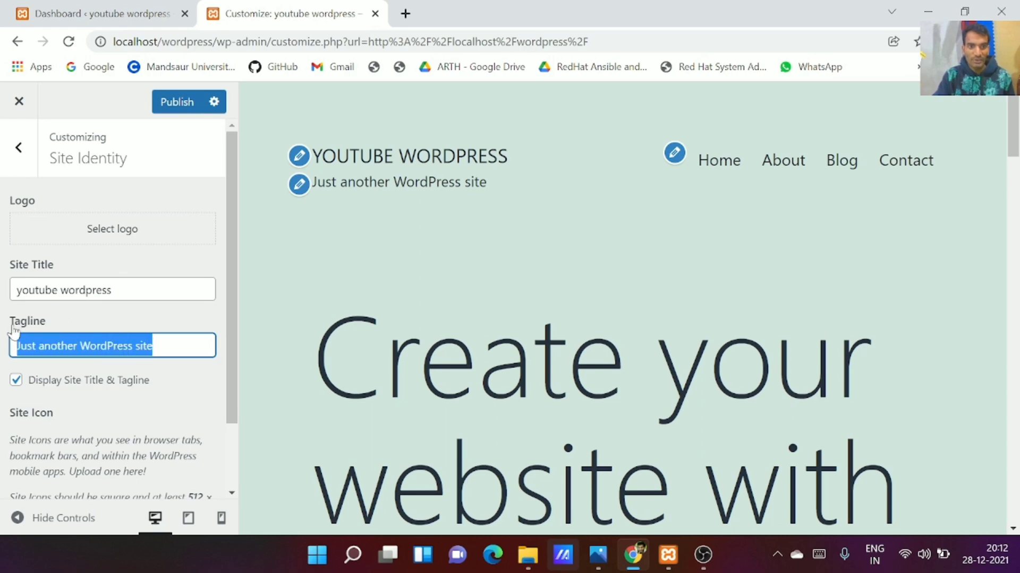
pyautogui.press('BackSpace')
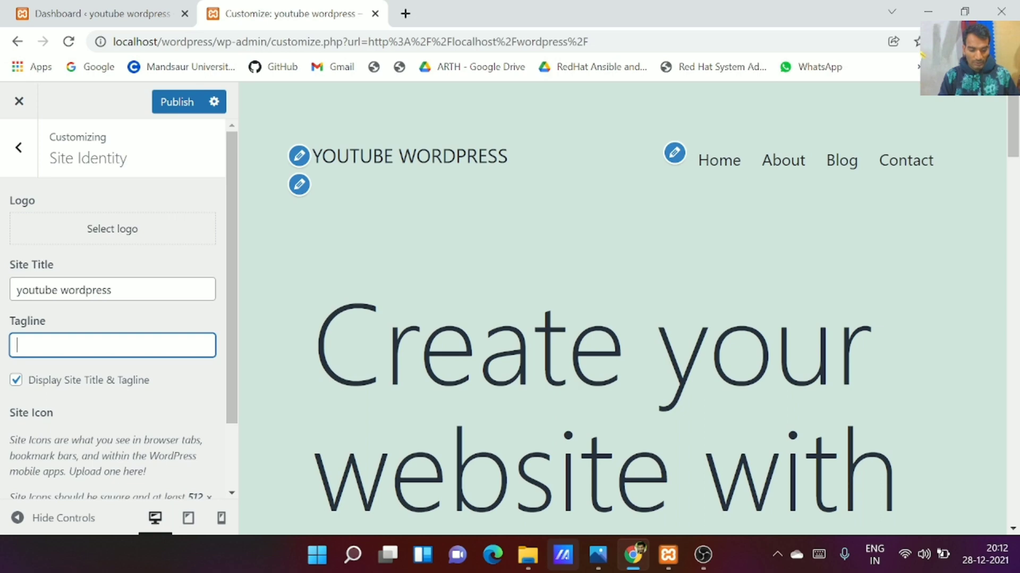
pyautogui.write('demo si')
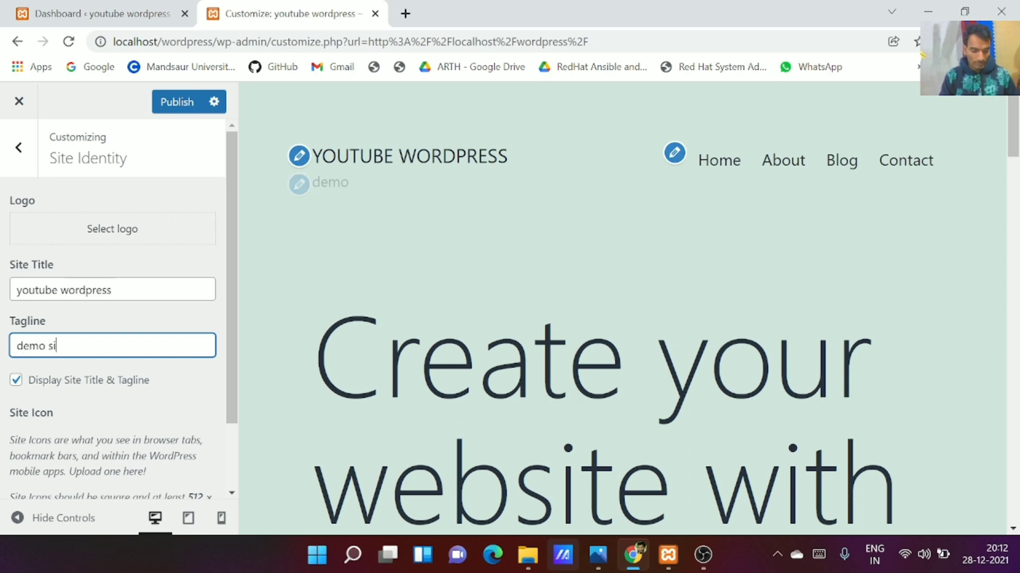
pyautogui.write('te')
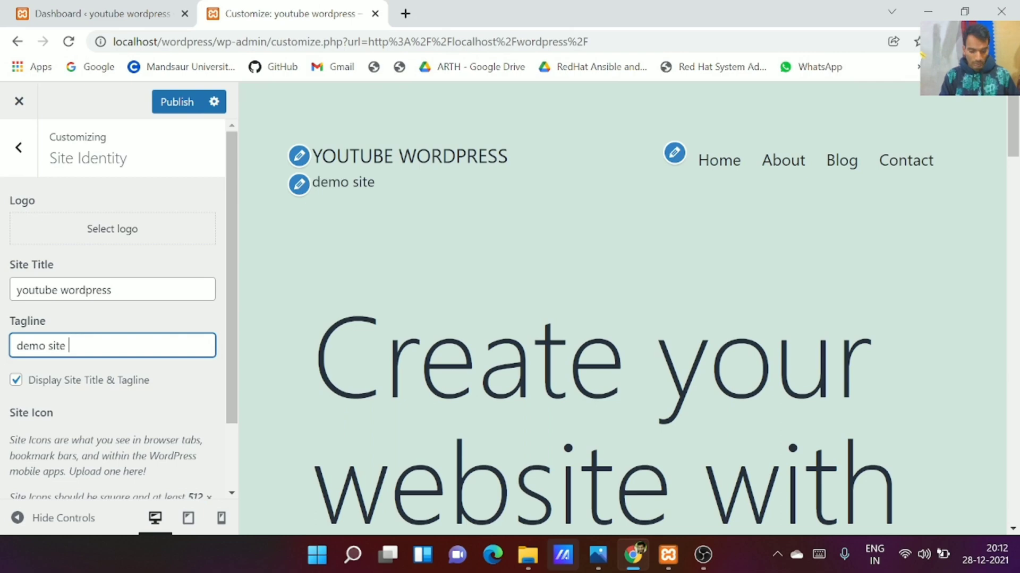
pyautogui.write(' by ')
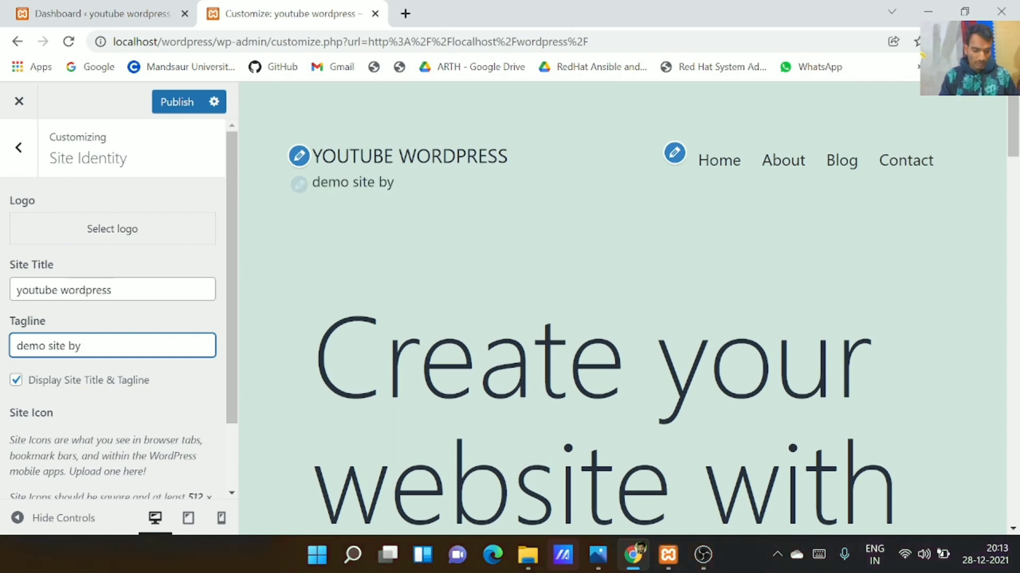
pyautogui.write('right ed')
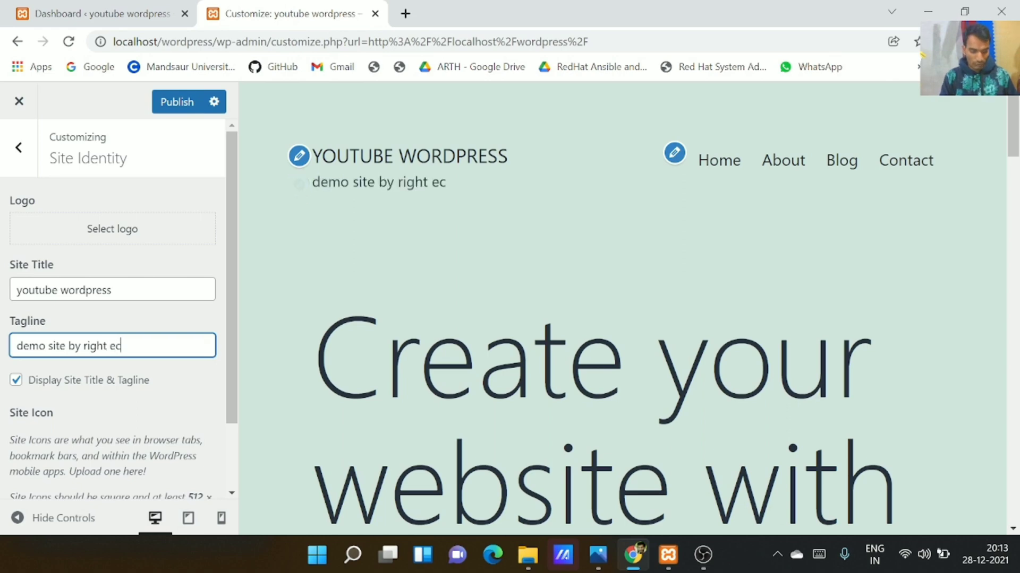
pyautogui.write('ucation')
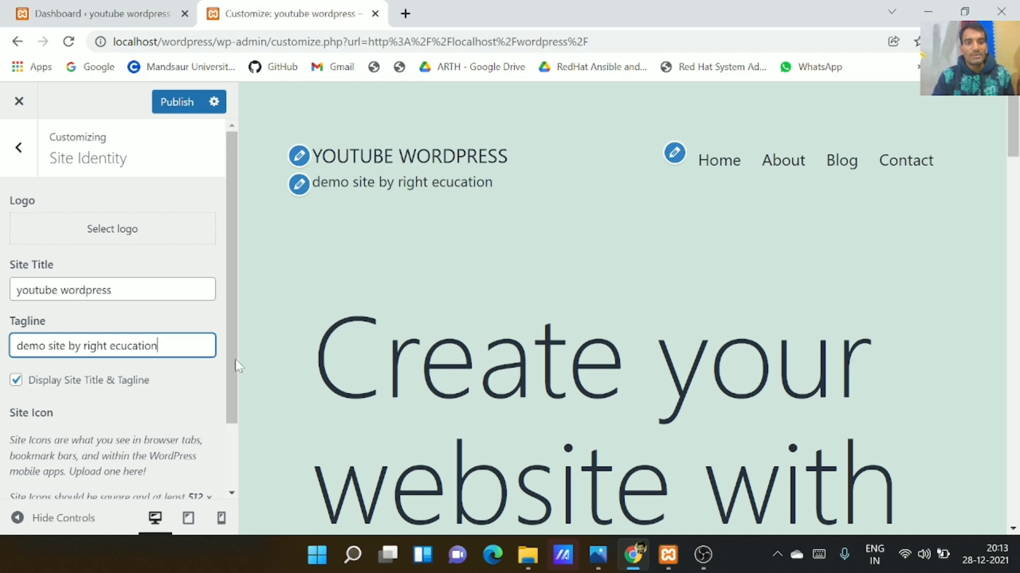
pyautogui.click(181, 105)
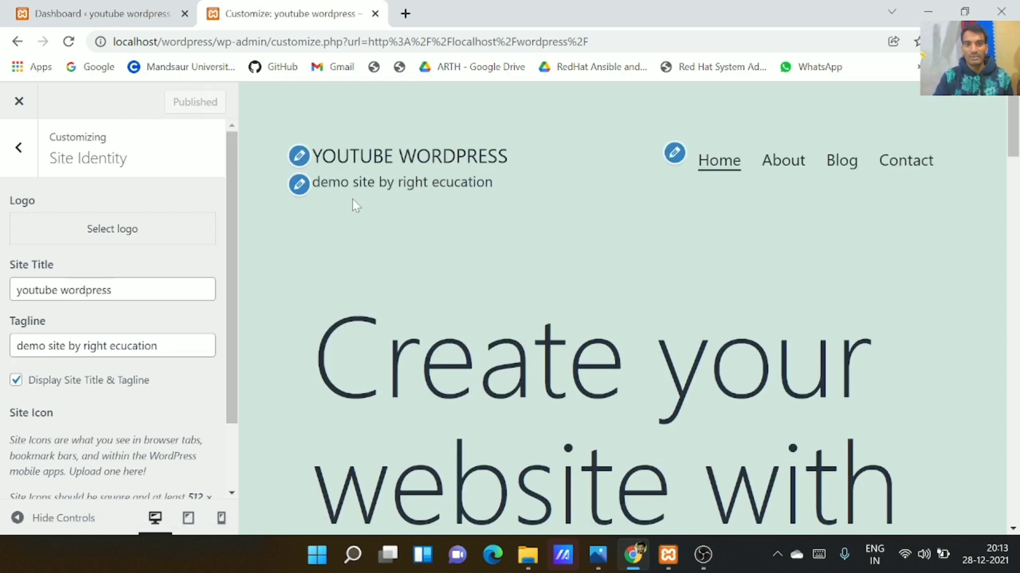
# Scroll the Customizer preview, briefly selecting the word Create in a heading
pyautogui.scroll(-4, 622, 308)
pyautogui.scroll(4, 623, 308)
pyautogui.doubleClick(484, 356)
pyautogui.click(484, 355)
pyautogui.scroll(-5, 622, 308)
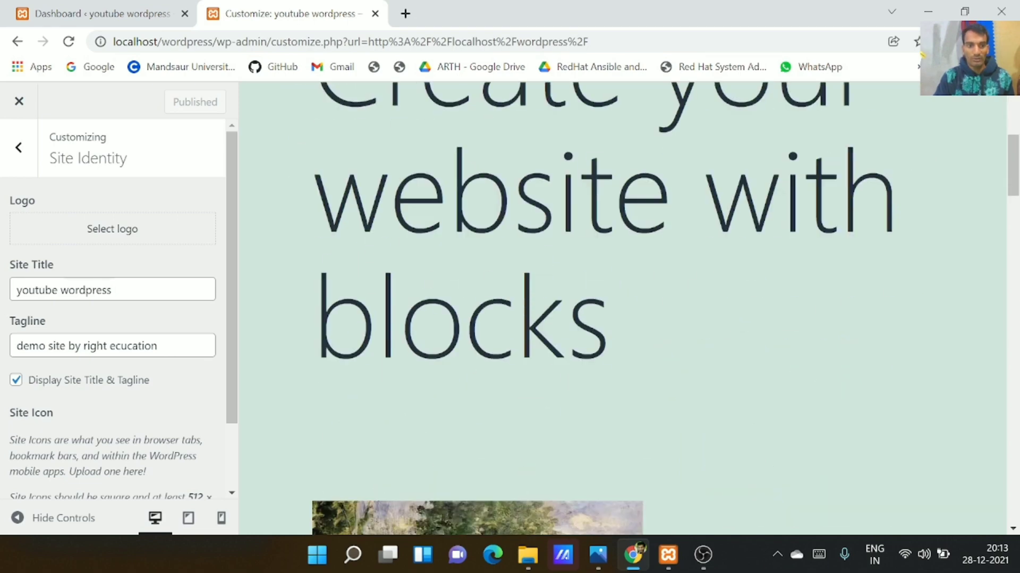
pyautogui.scroll(5, 622, 308)
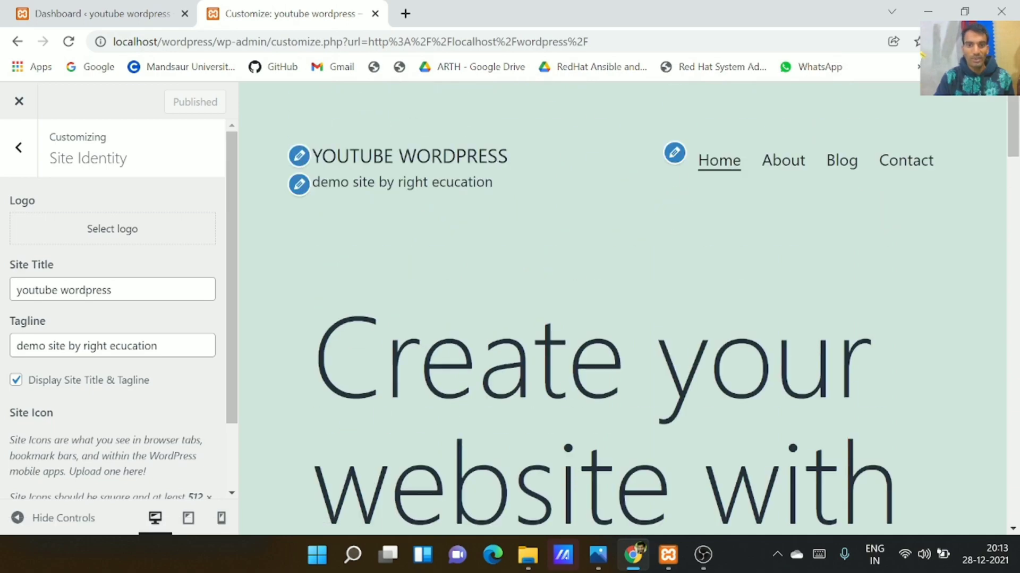
# Highlight the new tagline in the preview, then close the Customize tab back to the Dashboard
pyautogui.scroll(-20, 434, 359)
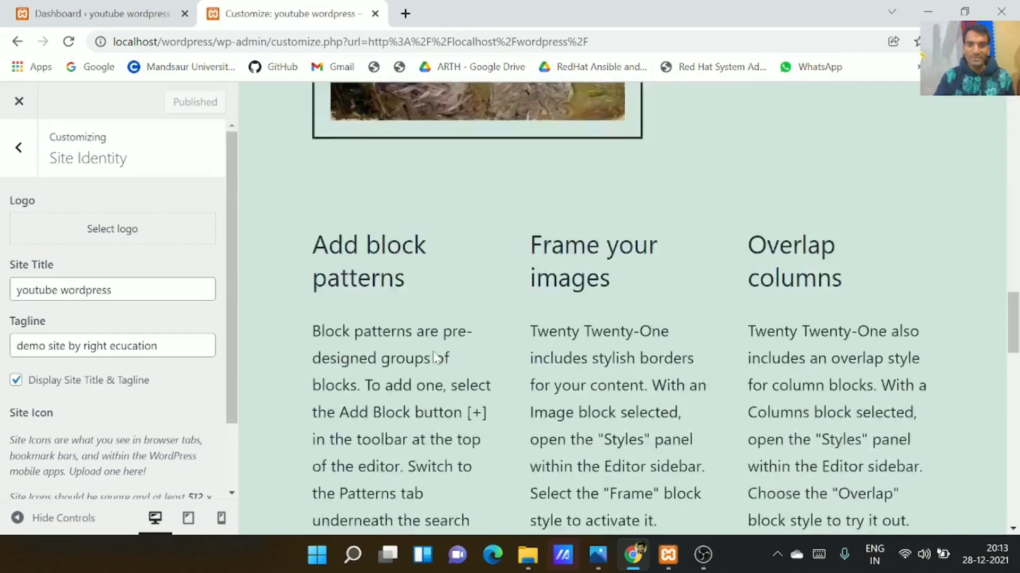
pyautogui.scroll(-8, 434, 355)
pyautogui.scroll(10, 433, 355)
pyautogui.scroll(-15, 433, 355)
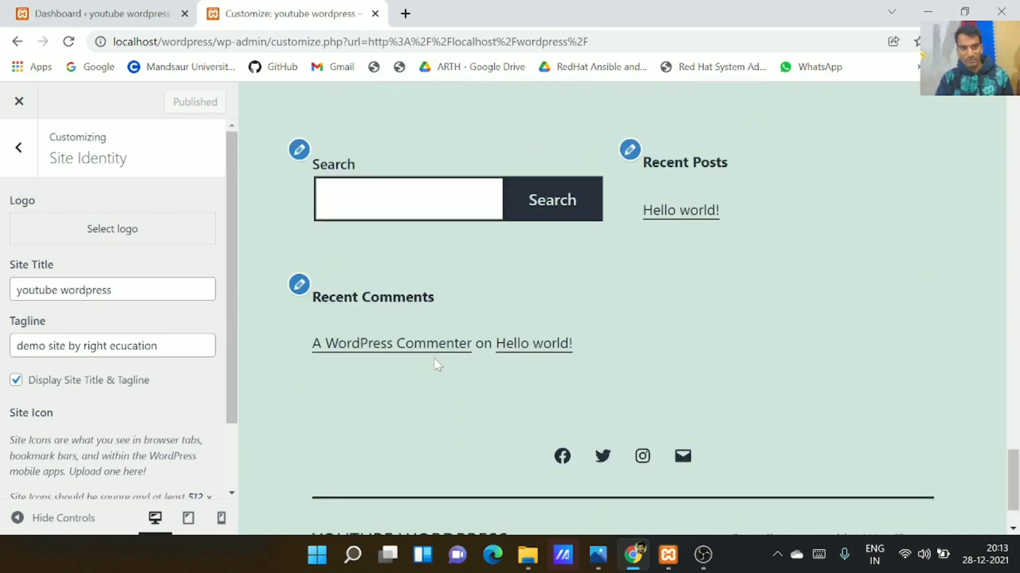
pyautogui.scroll(5, 433, 358)
pyautogui.scroll(20, 434, 361)
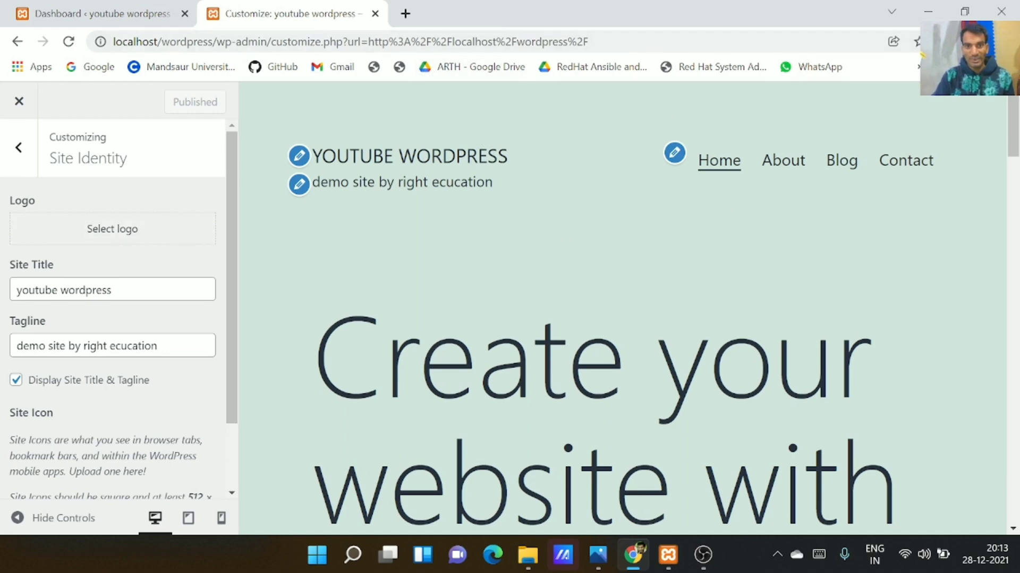
pyautogui.moveTo(319, 182); pyautogui.dragTo(517, 199)
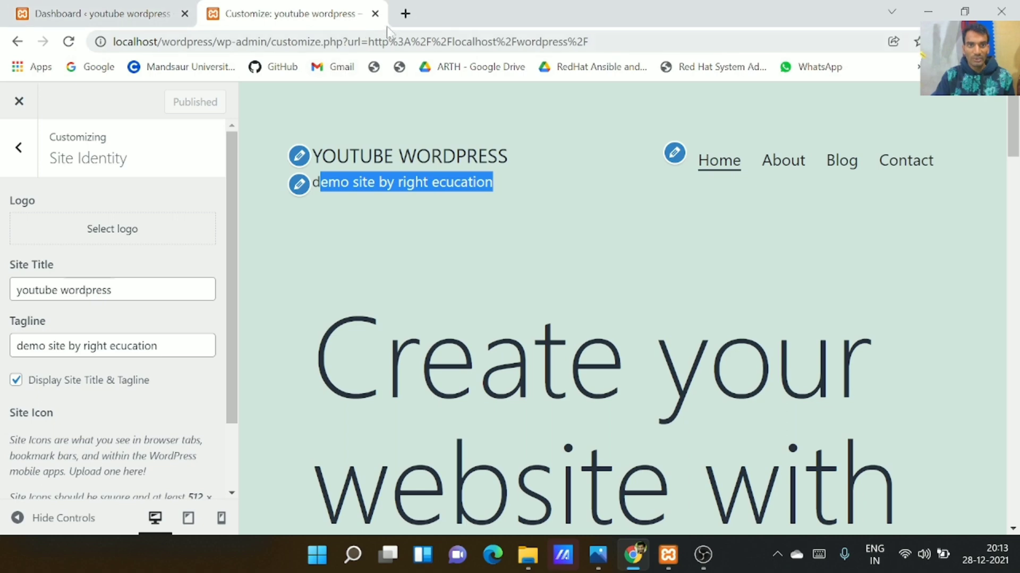
pyautogui.click(375, 13)
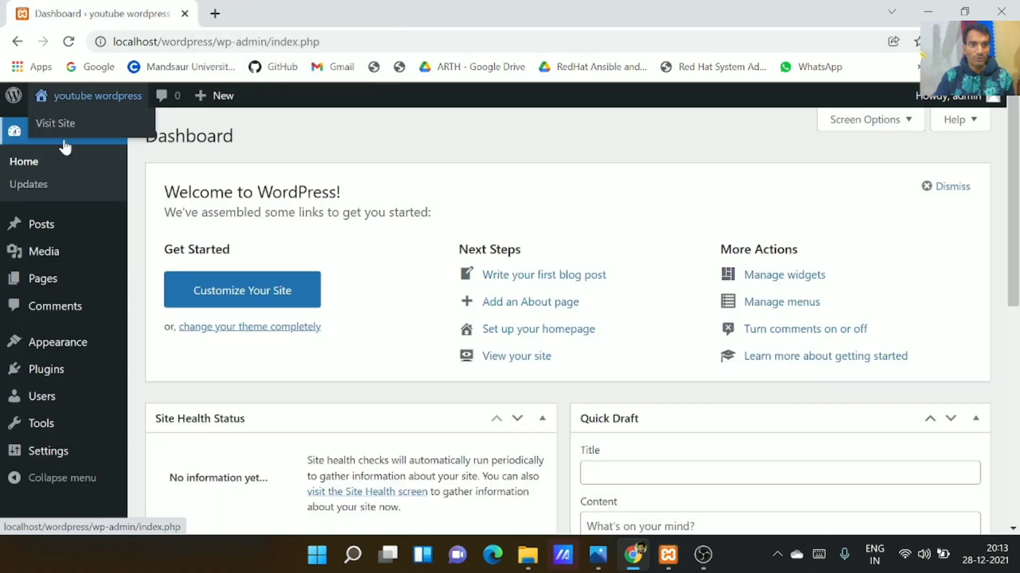
pyautogui.rightClick(62, 125)
pyautogui.click(137, 155)
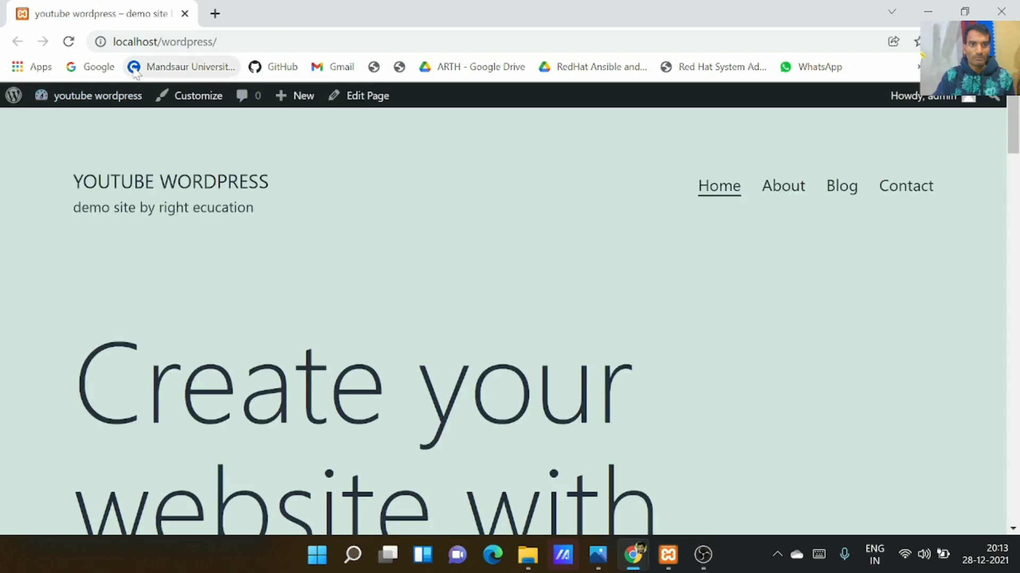
pyautogui.moveTo(119, 208); pyautogui.dragTo(315, 214)
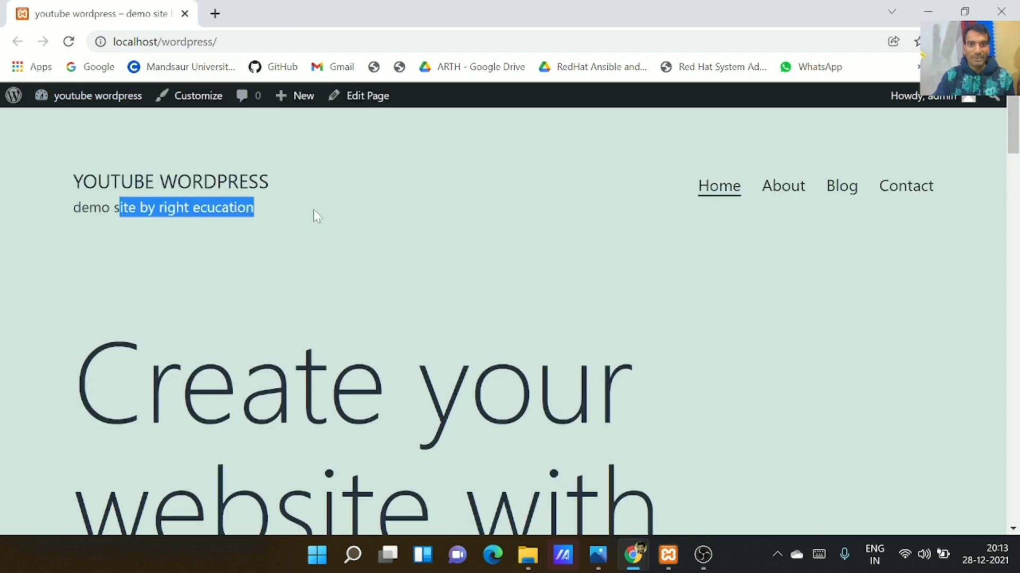
pyautogui.scroll(-20, 412, 234)
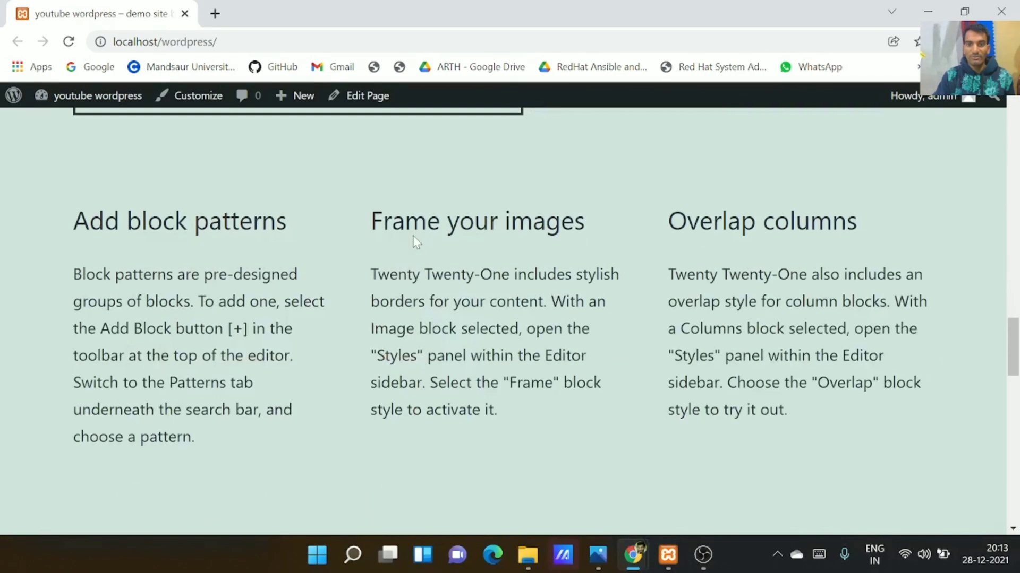
pyautogui.scroll(-5, 413, 235)
pyautogui.scroll(20, 407, 230)
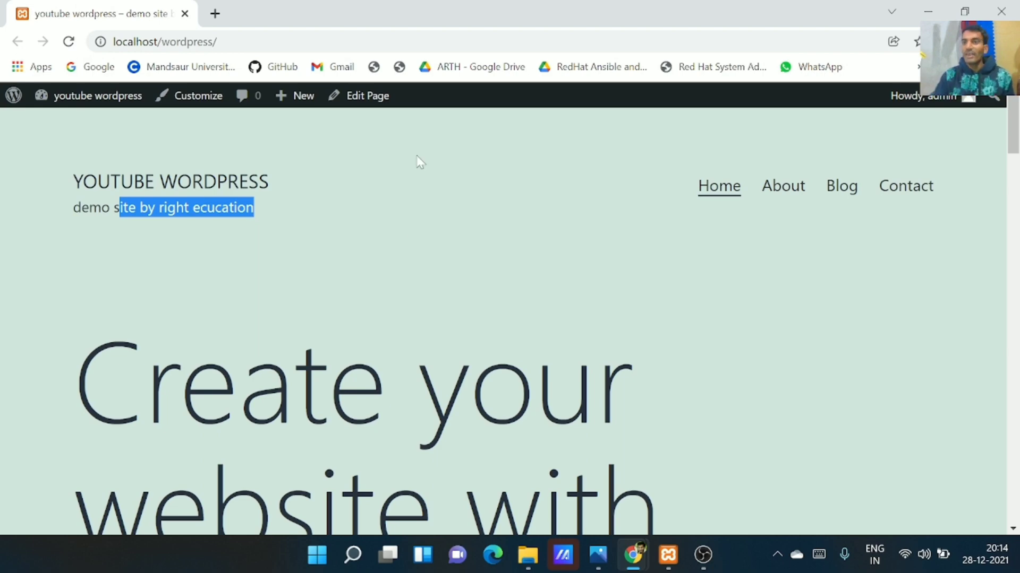
pyautogui.click(98, 96)
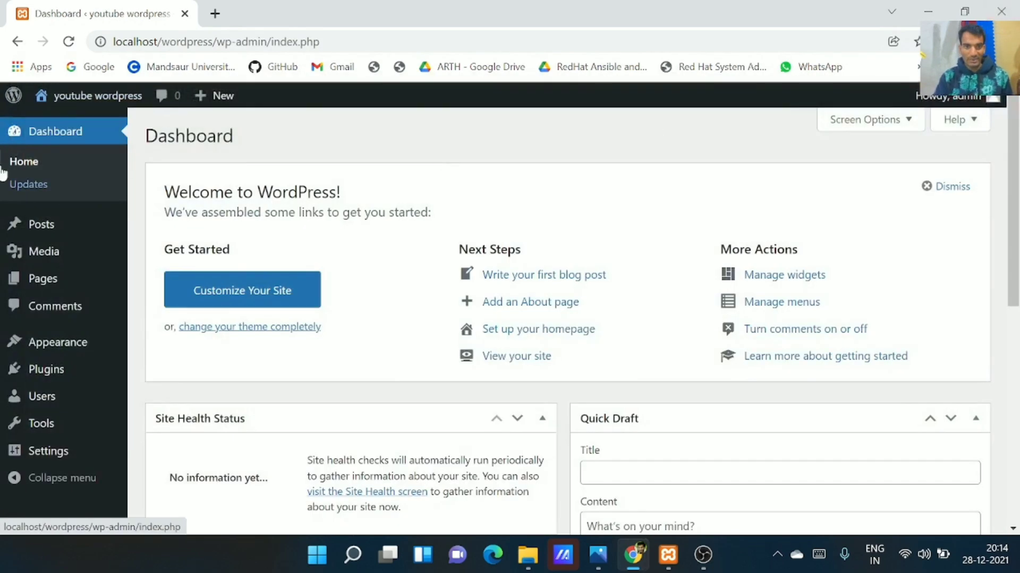